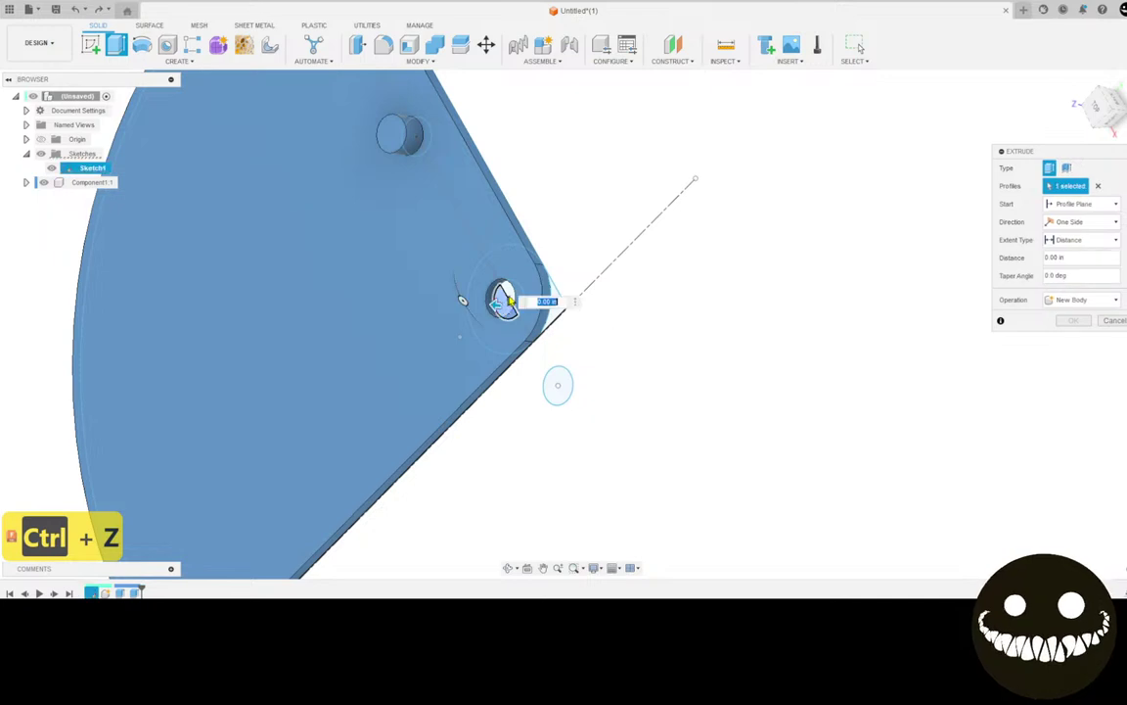
Extrude both pin circles on two sides, 3 in away from the plate's underside and 0.75 in the opposite way, as a new component
{"action": "left_click", "coordinate": [558, 388]}
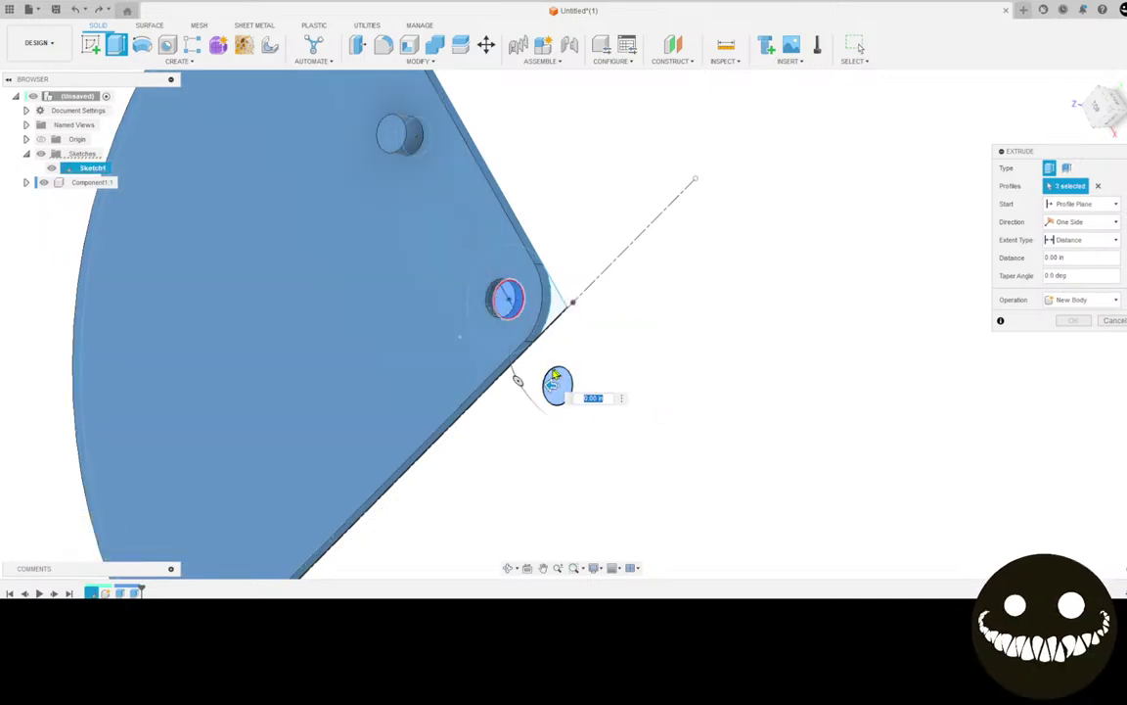
{"action": "left_click", "coordinate": [1076, 222]}
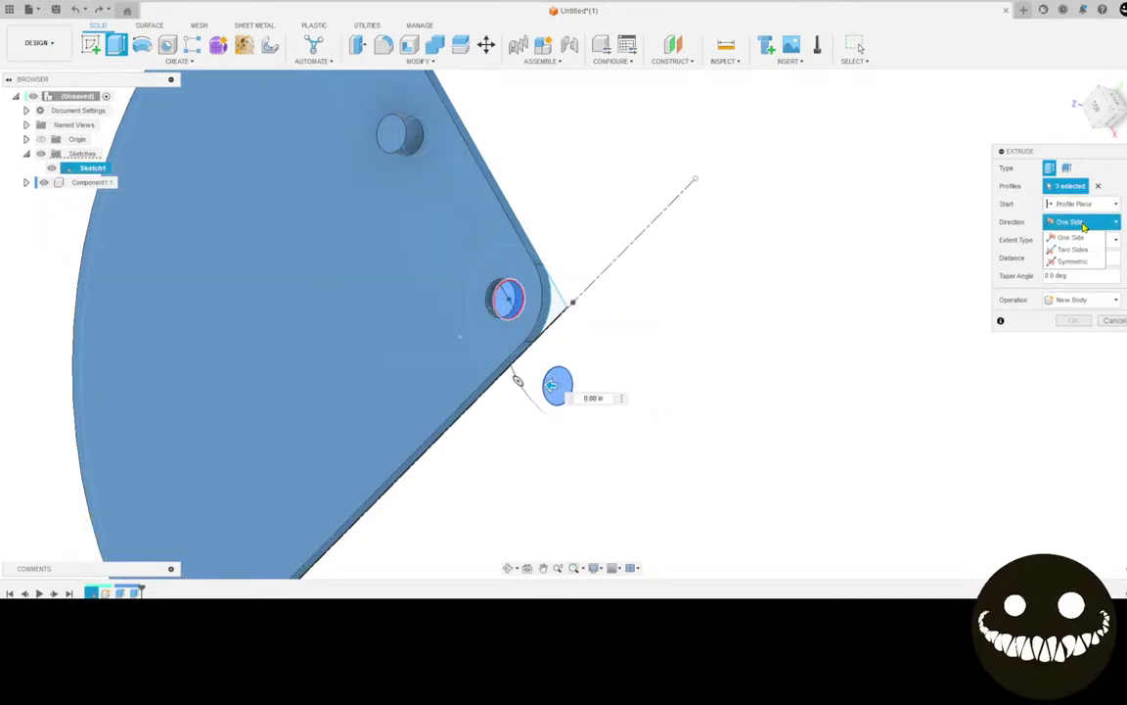
{"action": "left_click", "coordinate": [1073, 250]}
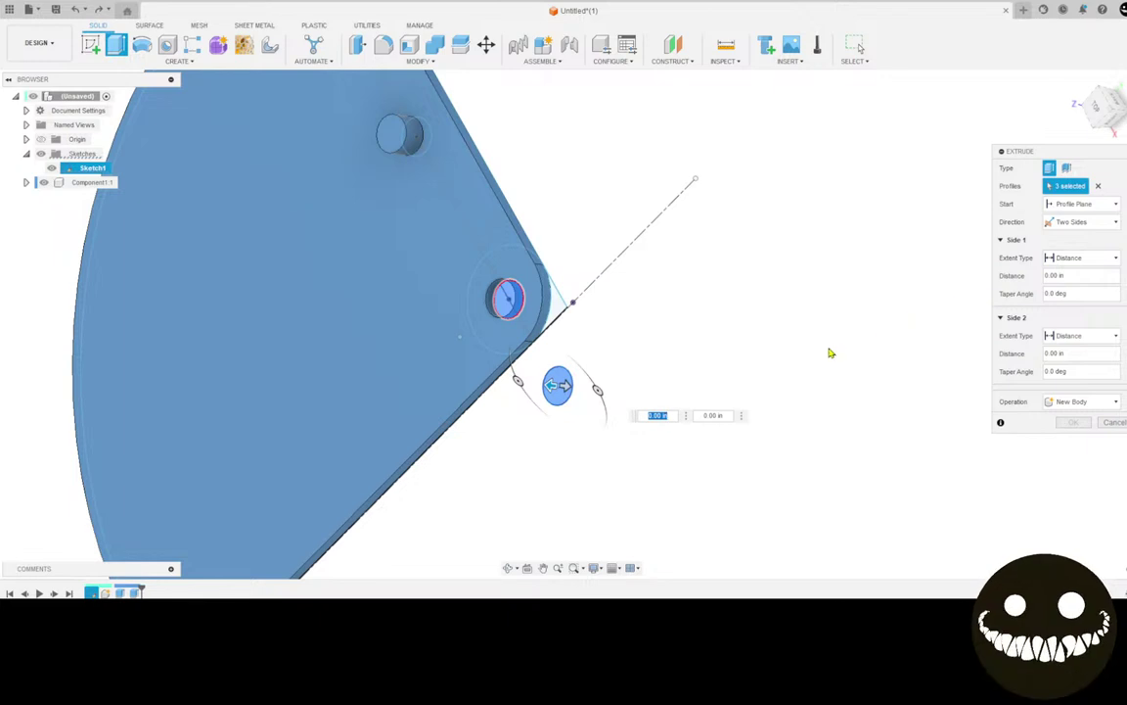
{"action": "type", "text": ".75"}
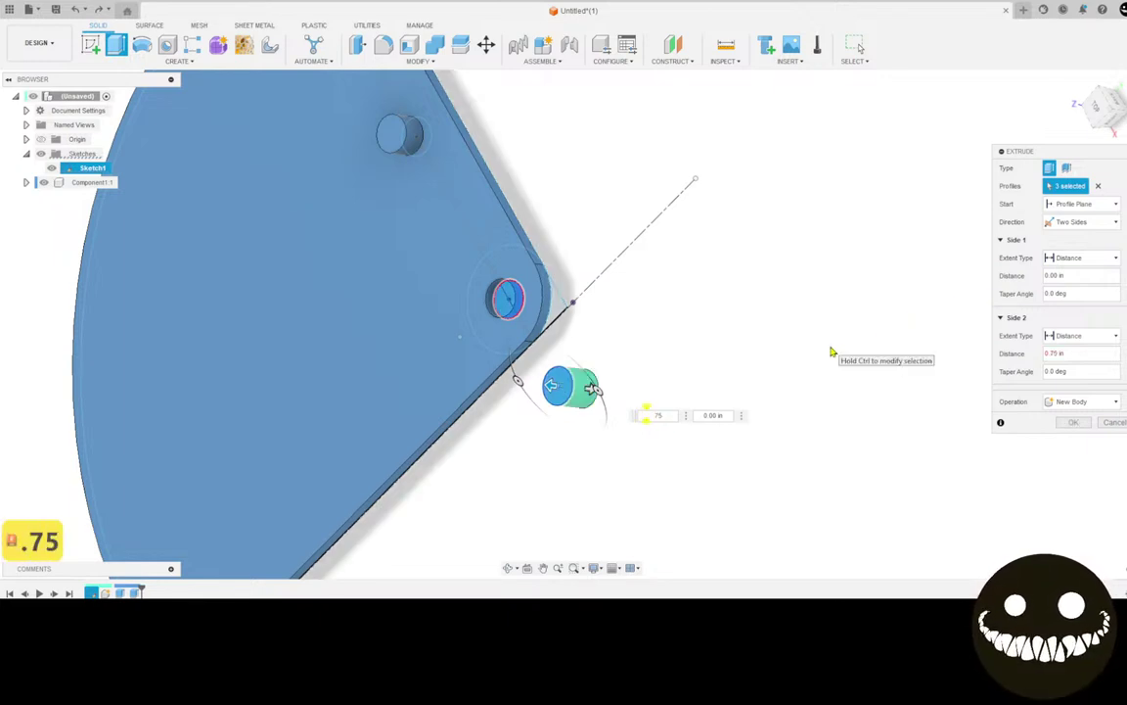
{"action": "key", "text": "BackSpace"}
{"action": "key", "text": "BackSpace"}
{"action": "key", "text": "BackSpace"}
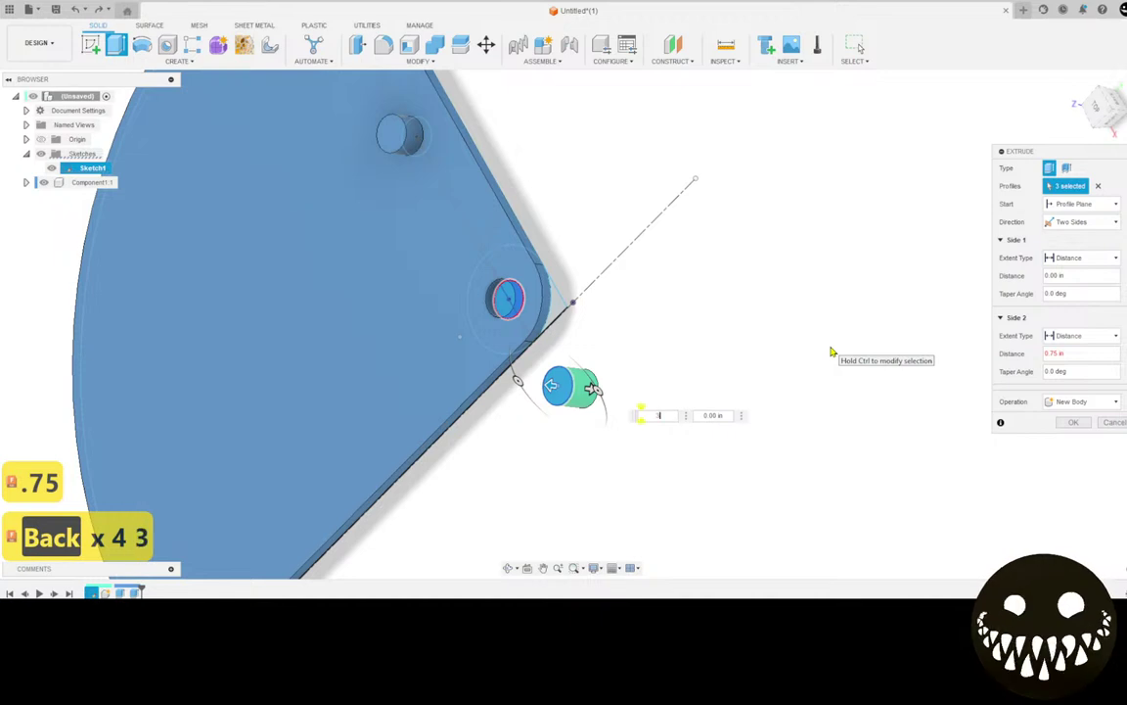
{"action": "type", "text": "3"}
{"action": "key", "text": "Tab"}
{"action": "type", "text": ".75"}
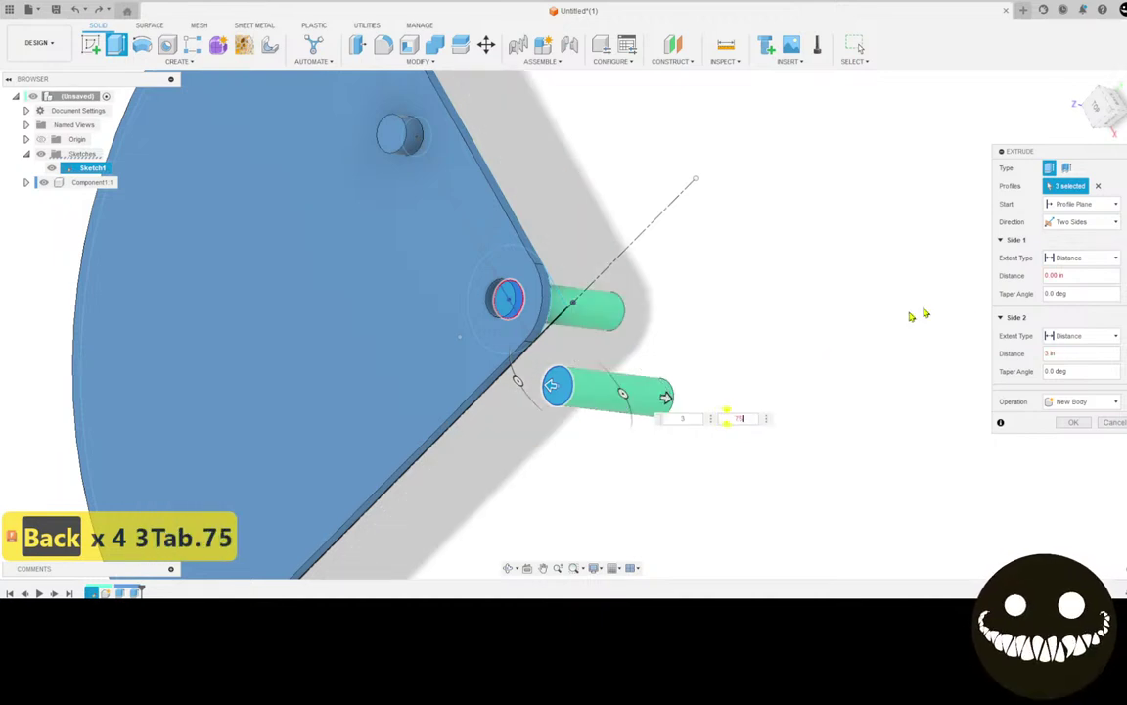
{"action": "left_click", "coordinate": [1088, 404]}
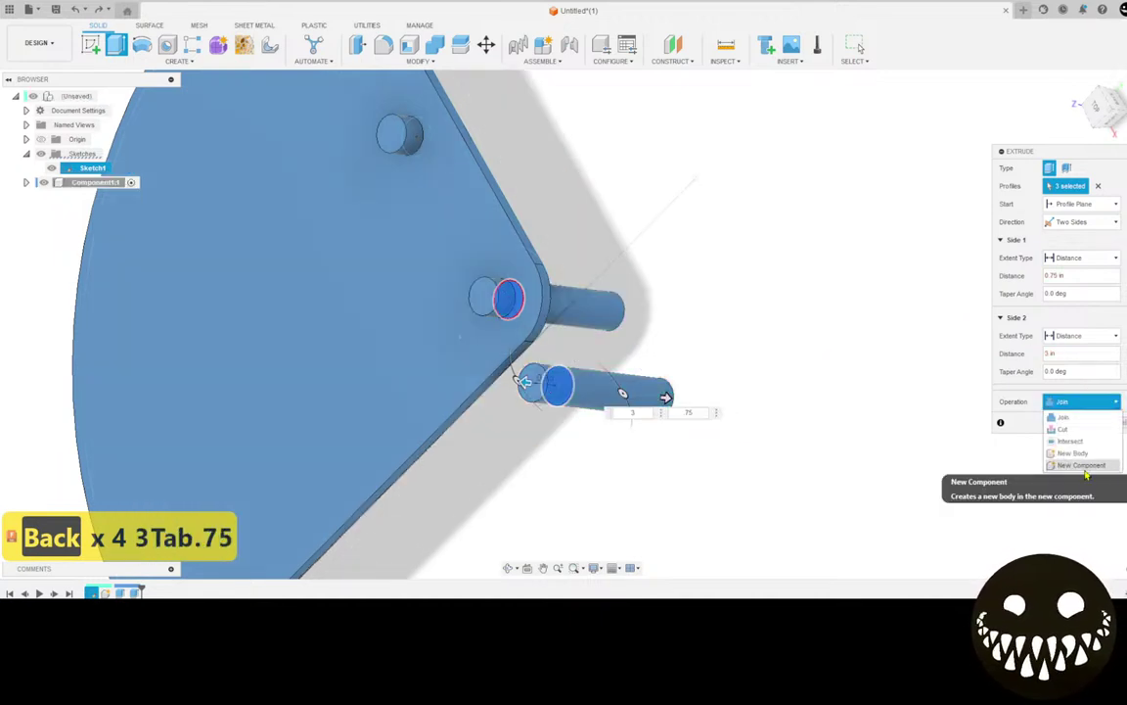
{"action": "left_click", "coordinate": [1086, 466]}
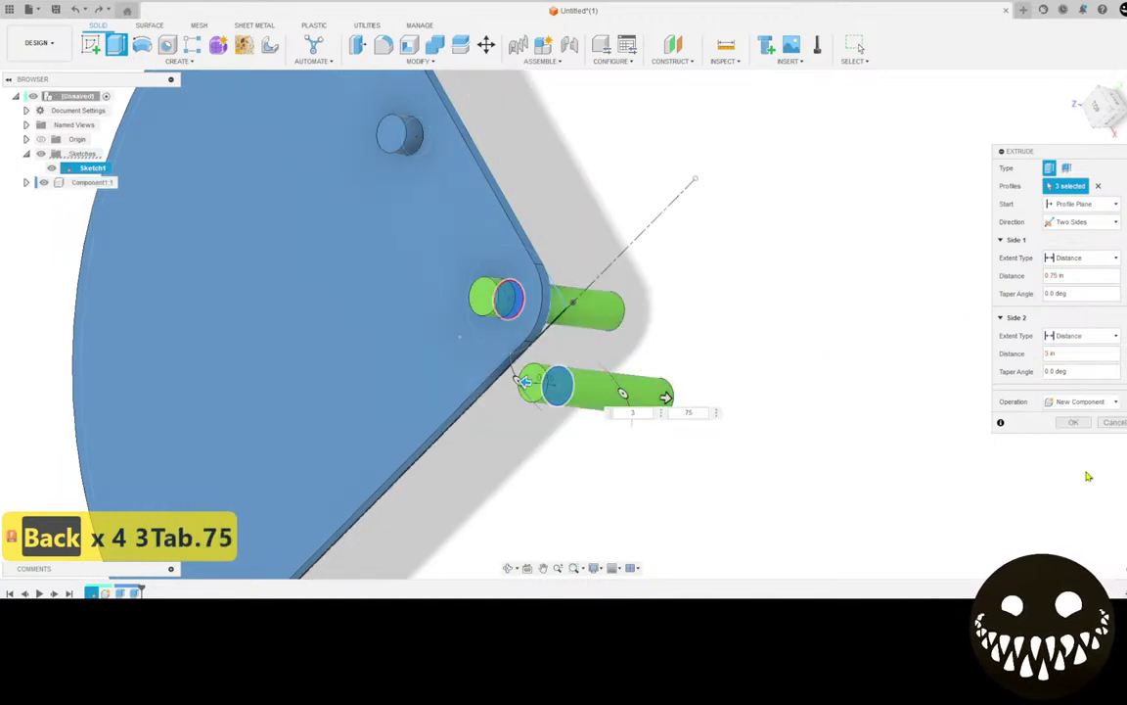
{"action": "left_click", "coordinate": [1076, 422]}
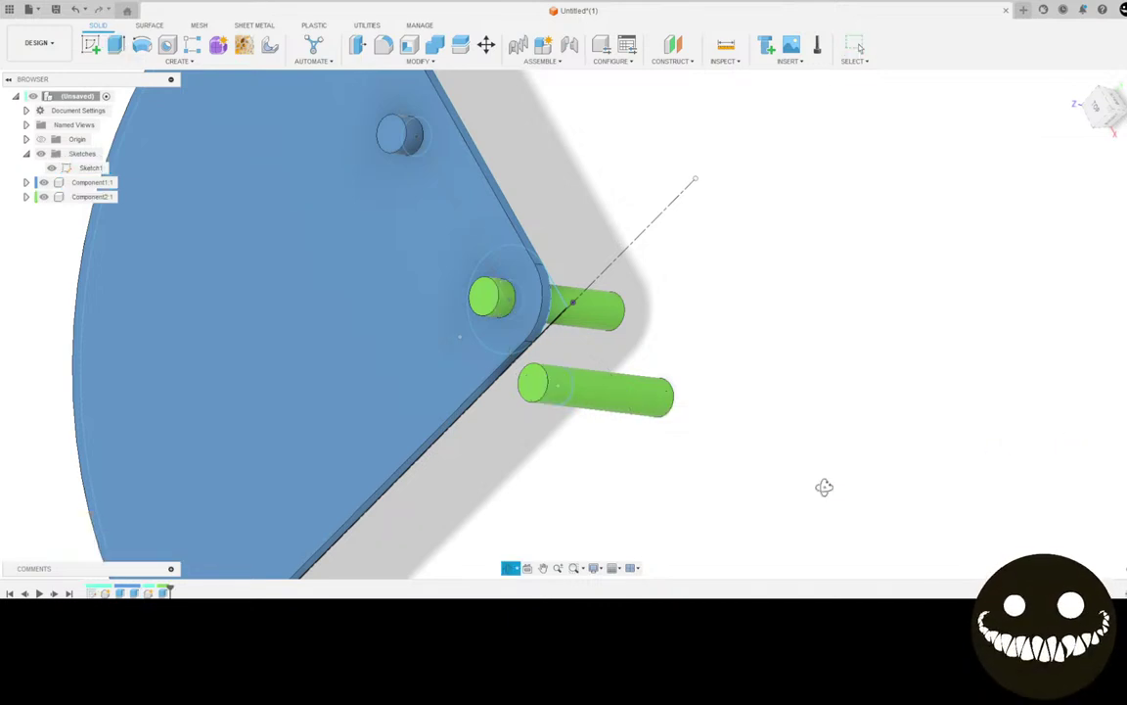
Switch to the browser and check the pin spacing and pin diameter in the Clam shell bucket forum post
{"action": "middle_click_drag", "start_coordinate": [823, 485], "coordinate": [683, 478], "text": "shift"}
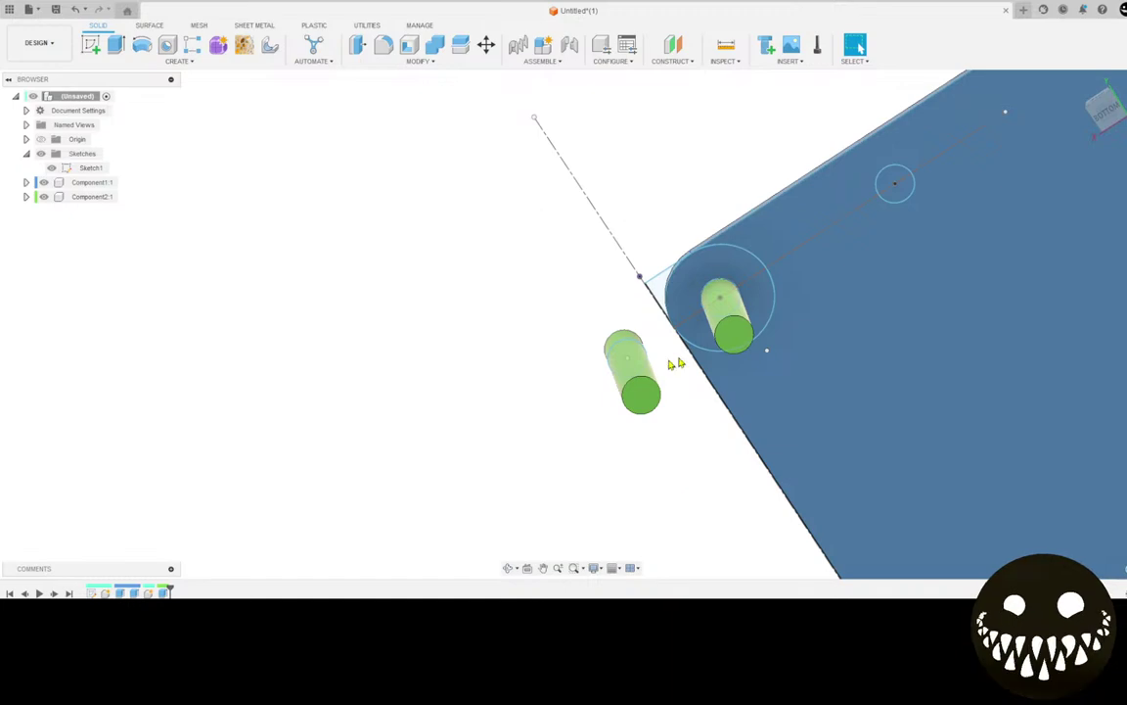
{"action": "scroll", "coordinate": [619, 362], "scroll_direction": "down", "scroll_amount": 2}
{"action": "middle_click_drag", "start_coordinate": [617, 363], "coordinate": [598, 338], "text": "shift"}
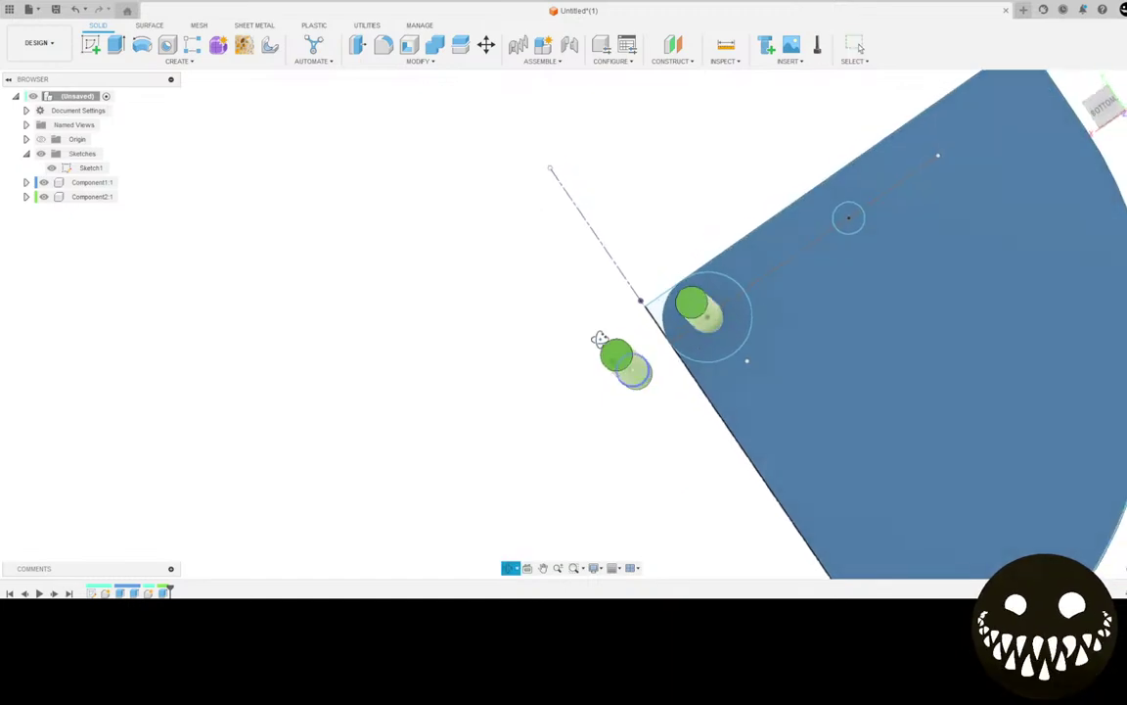
{"action": "scroll", "coordinate": [509, 360], "scroll_direction": "down", "scroll_amount": 1}
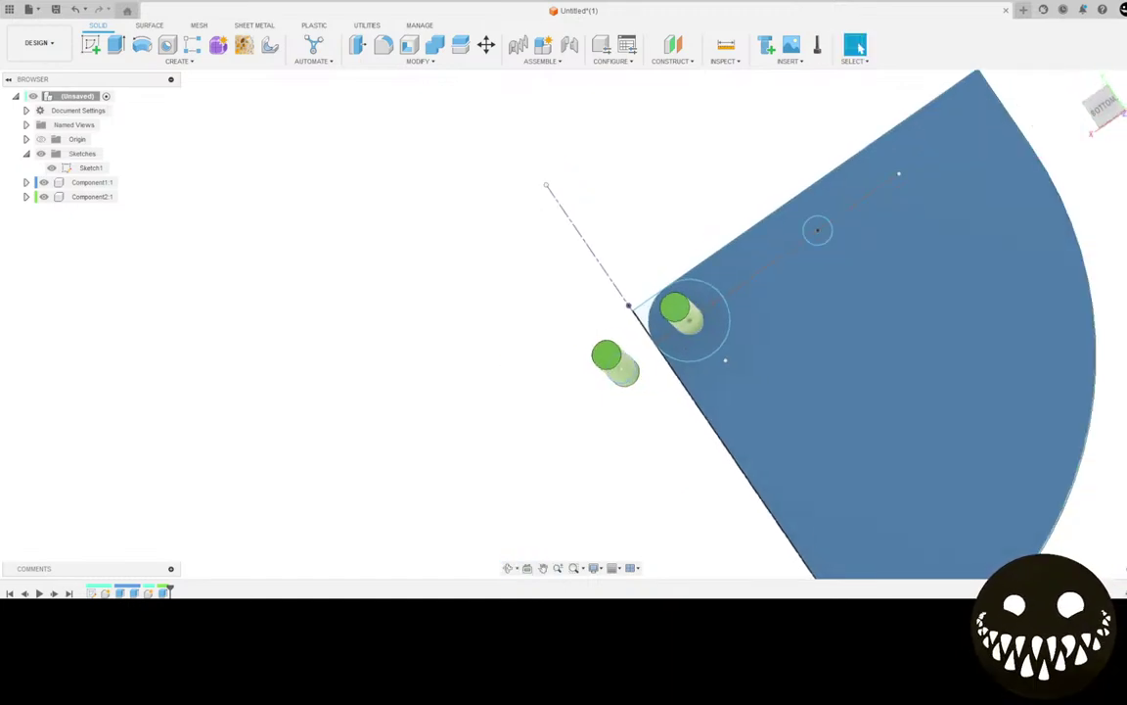
{"action": "left_click_drag", "start_coordinate": [0, 180], "coordinate": [506, 9]}
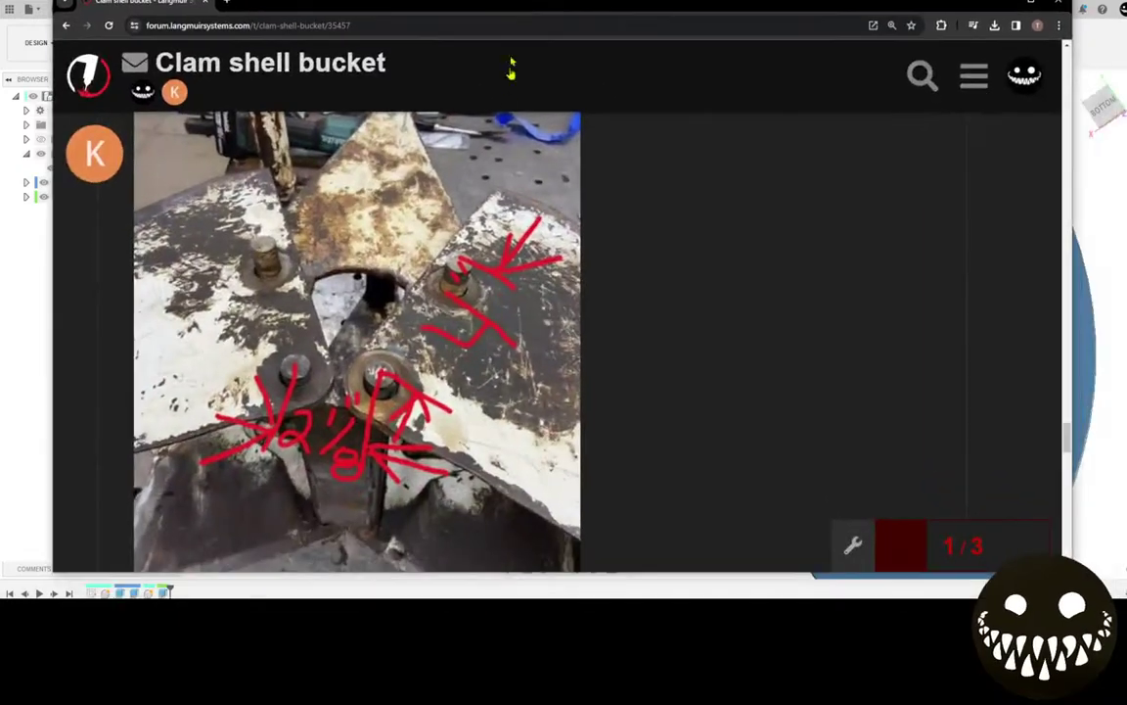
{"action": "scroll", "coordinate": [460, 378], "scroll_direction": "down", "scroll_amount": 2}
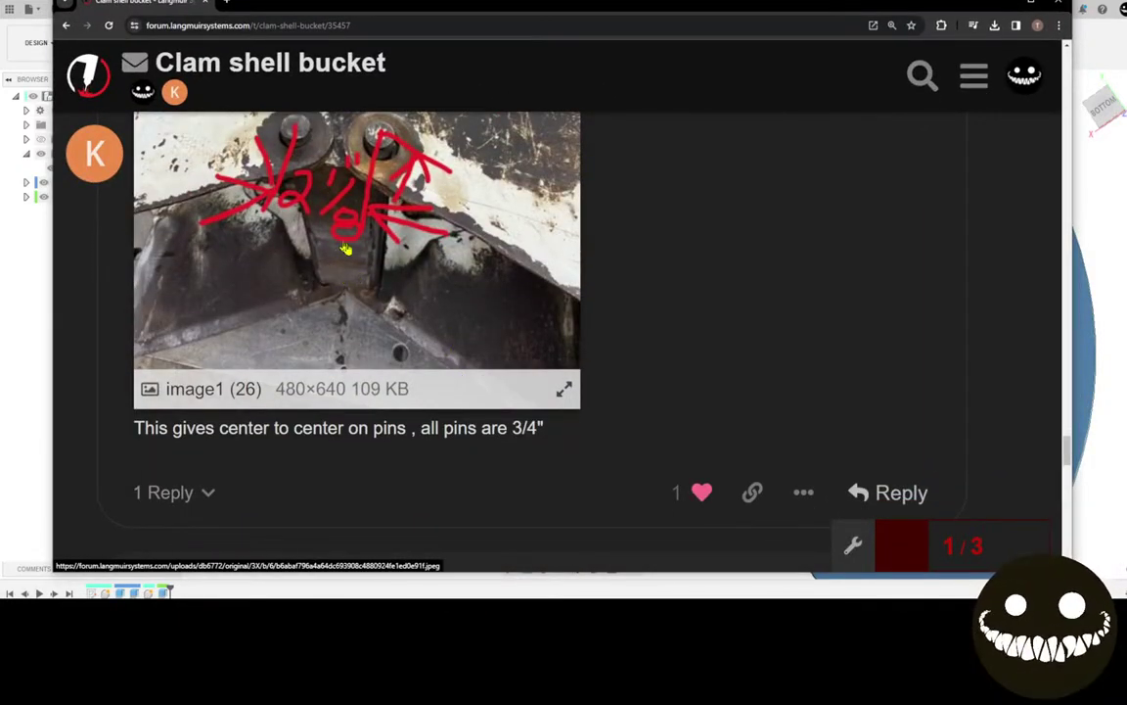
{"action": "left_click_drag", "start_coordinate": [861, 6], "coordinate": [0, 186]}
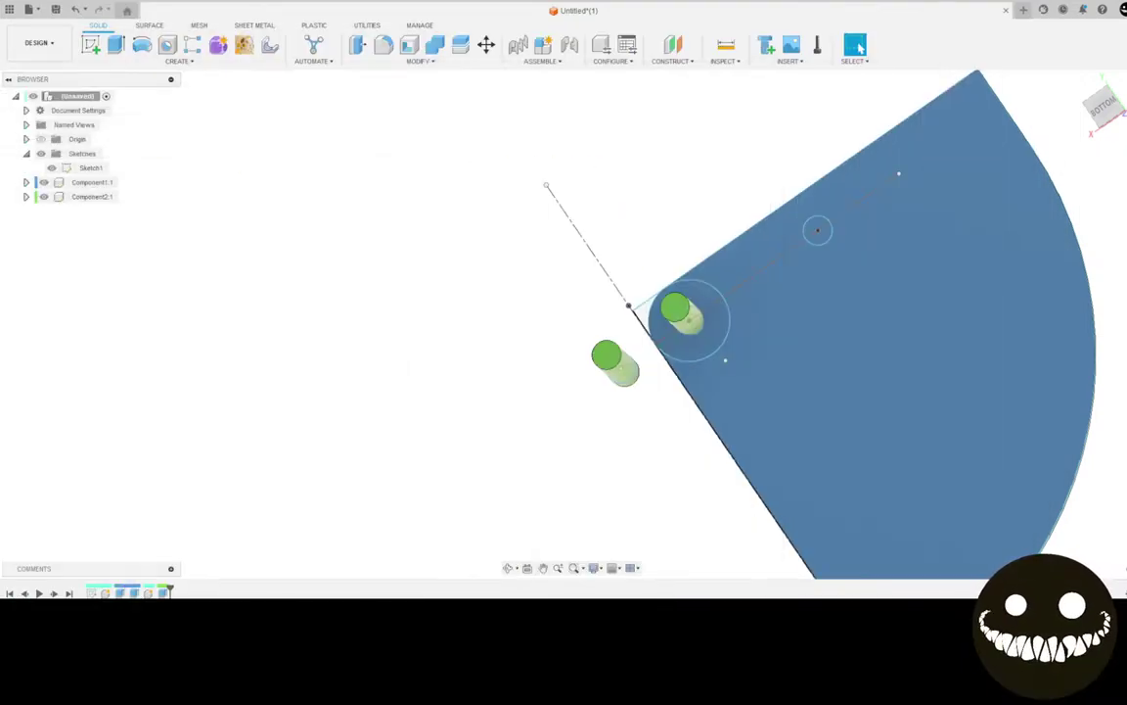
Start a sketch on the end face of the long side of the pins and project both circular pin faces into it
{"action": "scroll", "coordinate": [769, 313], "scroll_direction": "up", "scroll_amount": 4}
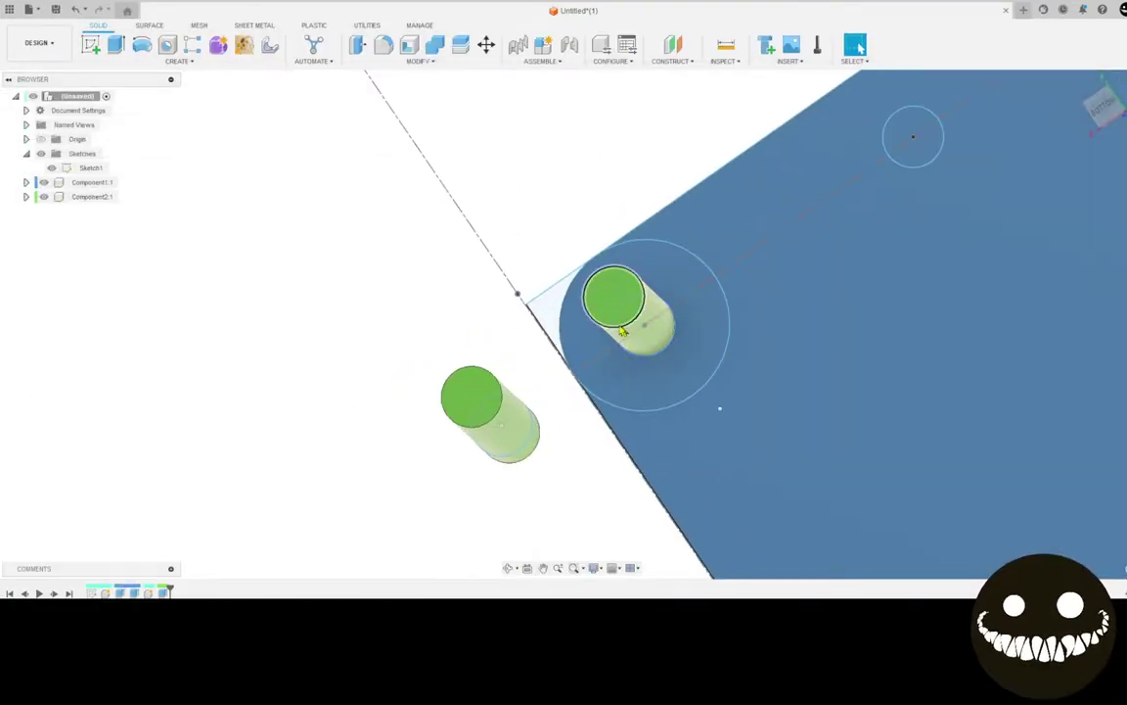
{"action": "middle_click_drag", "start_coordinate": [560, 304], "coordinate": [541, 274], "text": "shift"}
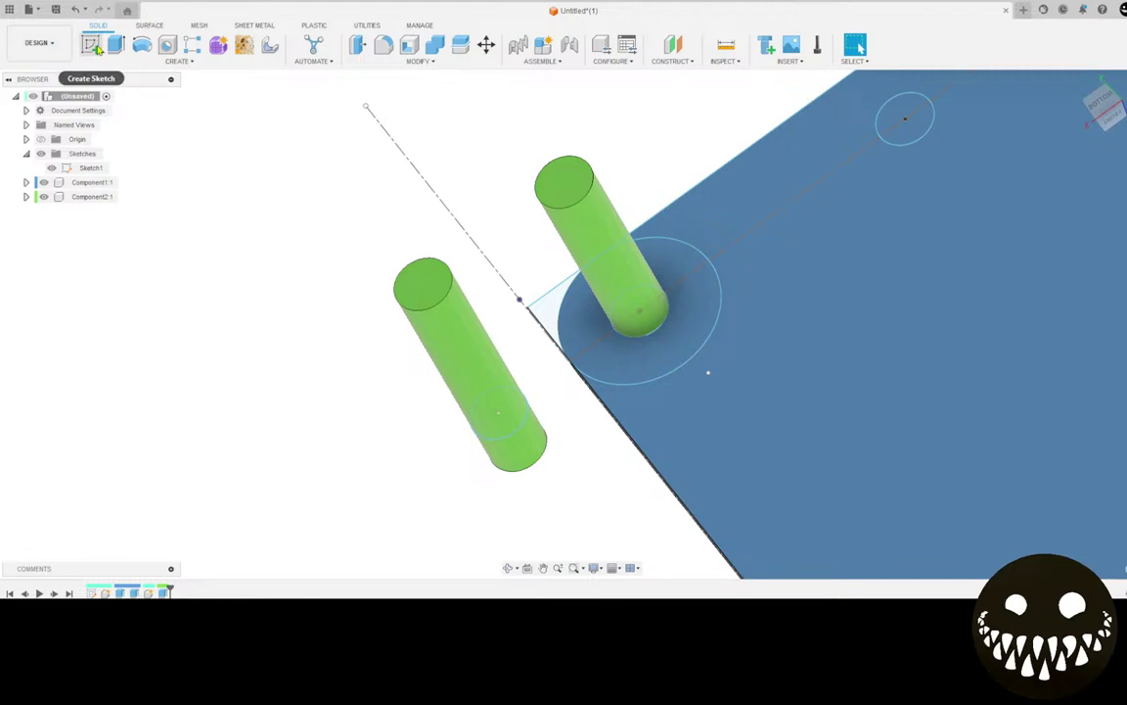
{"action": "left_click", "coordinate": [90, 44]}
{"action": "left_click", "coordinate": [477, 305]}
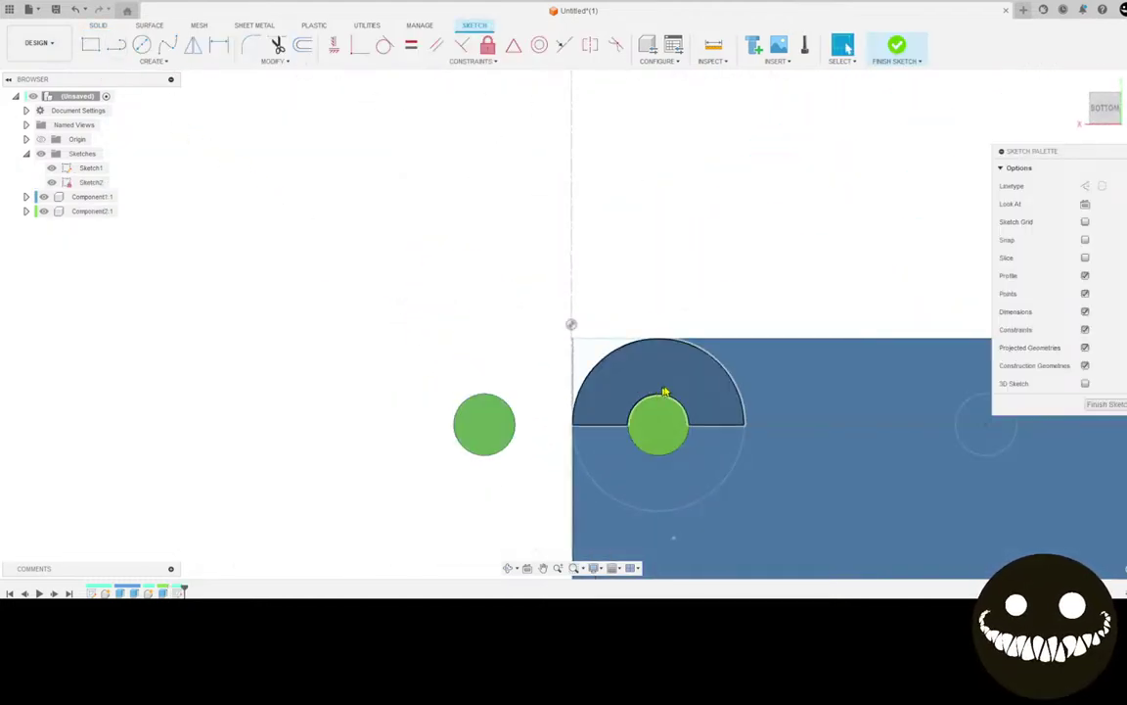
{"action": "key", "text": "p"}
{"action": "left_click", "coordinate": [649, 433]}
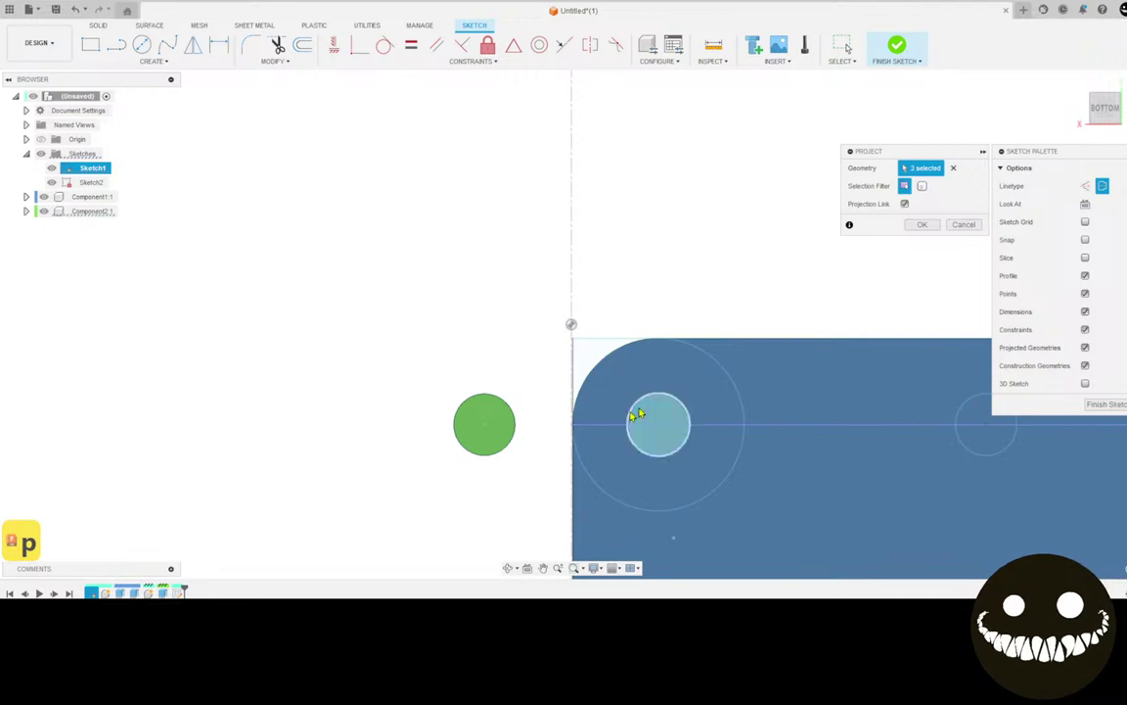
{"action": "left_click", "coordinate": [507, 423]}
{"action": "left_click", "coordinate": [953, 167]}
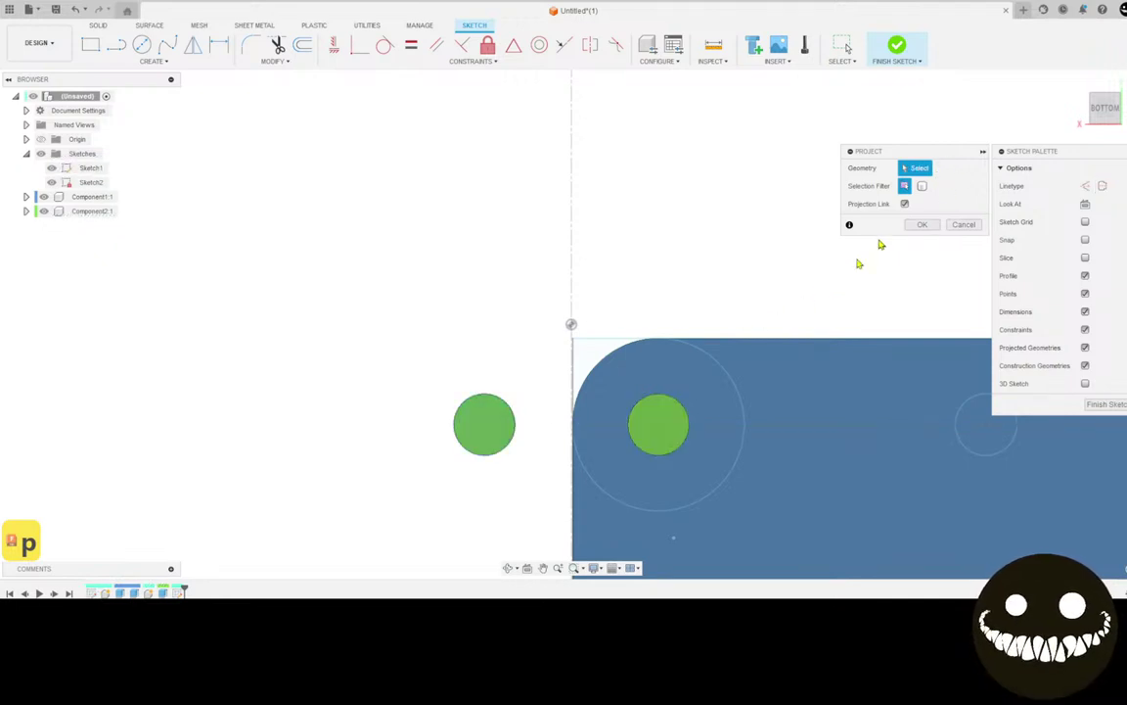
{"action": "left_click", "coordinate": [647, 419]}
{"action": "left_click", "coordinate": [507, 423]}
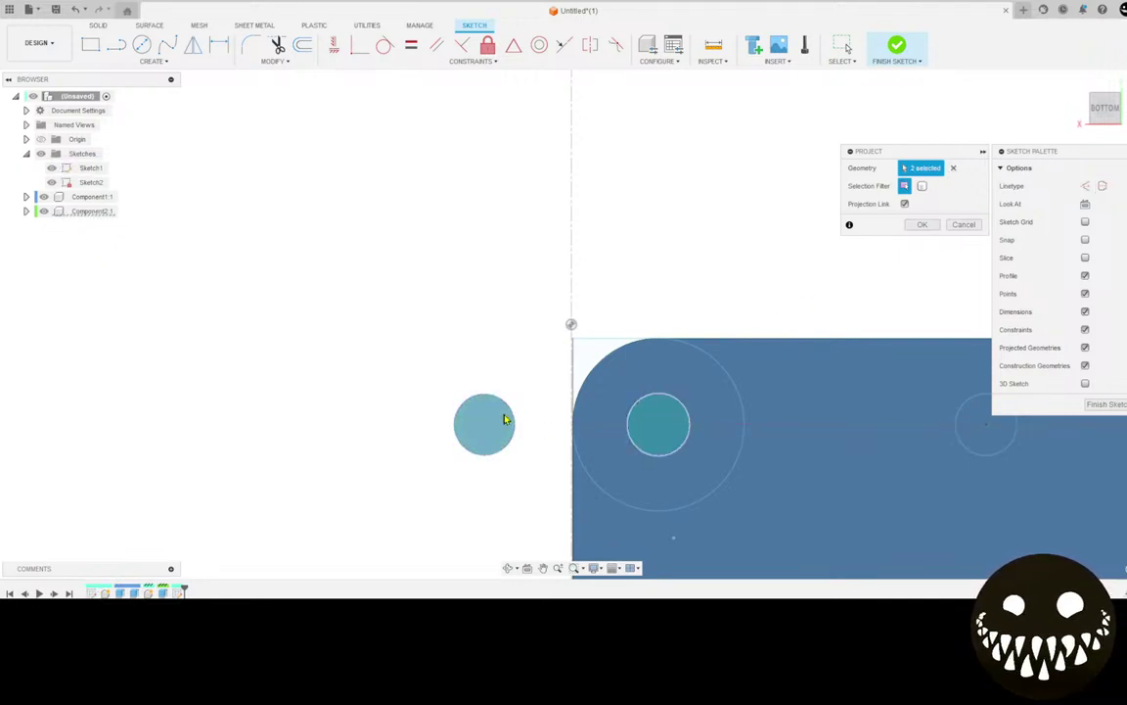
{"action": "left_click", "coordinate": [922, 224]}
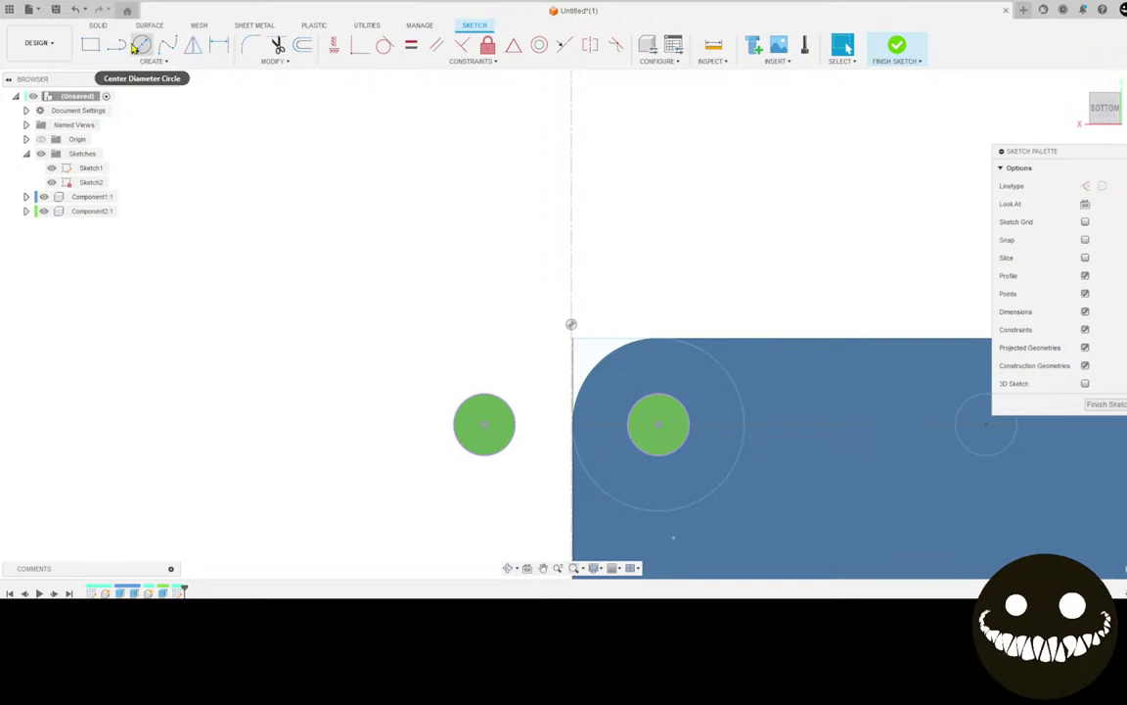
Draw a horizontal line joining the lowest points of the two projected pin circles
{"action": "left_click", "coordinate": [118, 49]}
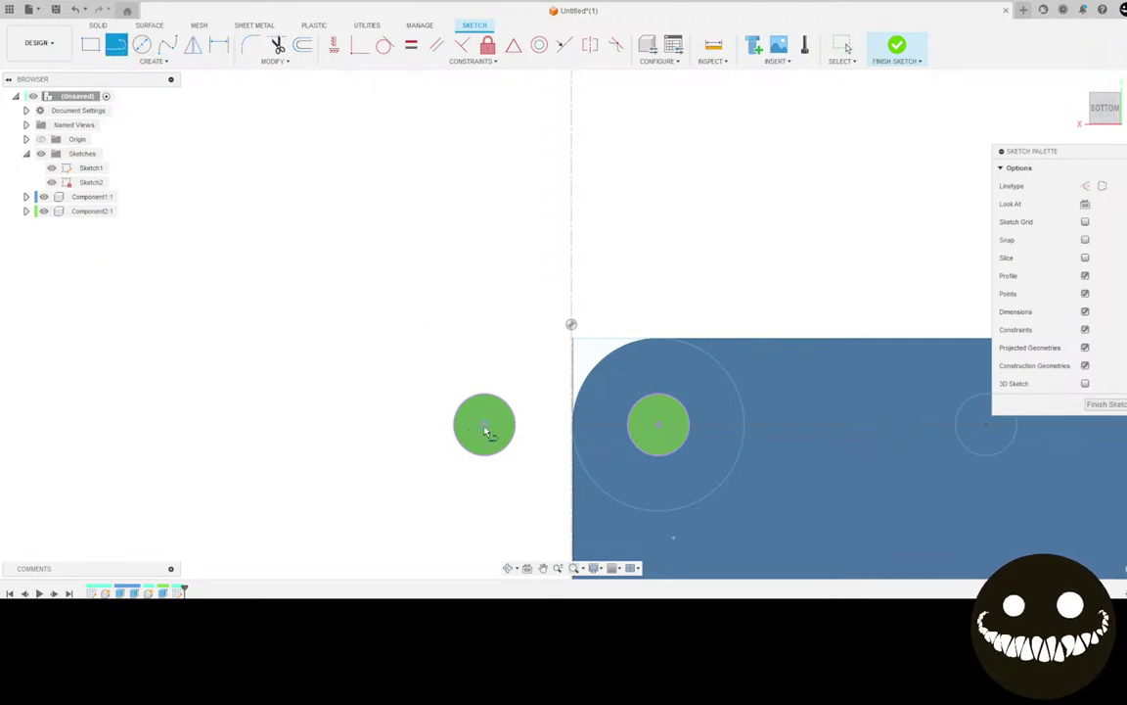
{"action": "left_click", "coordinate": [486, 455]}
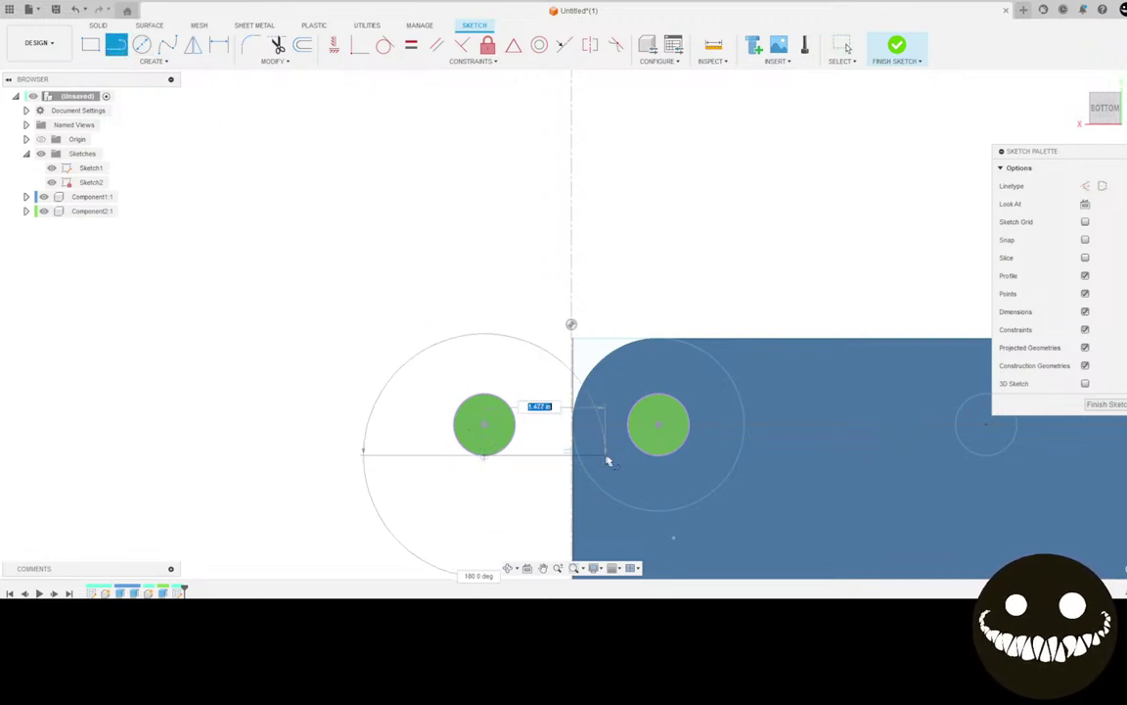
{"action": "left_click", "coordinate": [659, 456]}
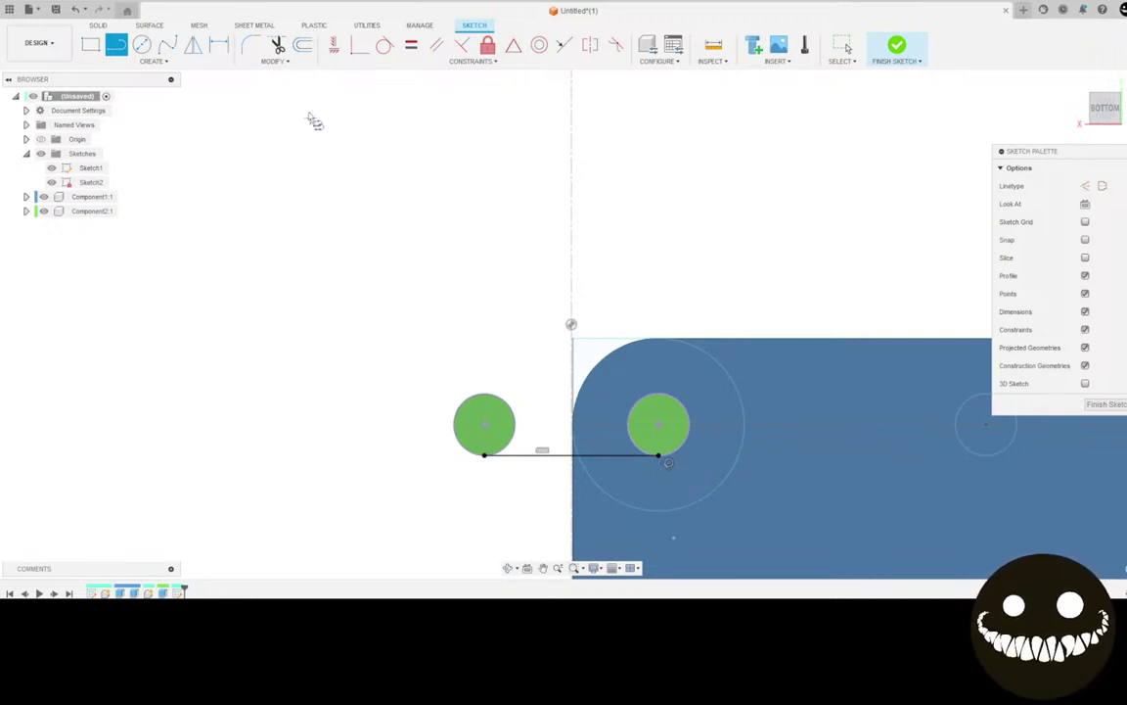
Thin-extrude the connecting line about 2.8 in along the pins towards the plate, joining it to the pin component
{"action": "key", "text": "e"}
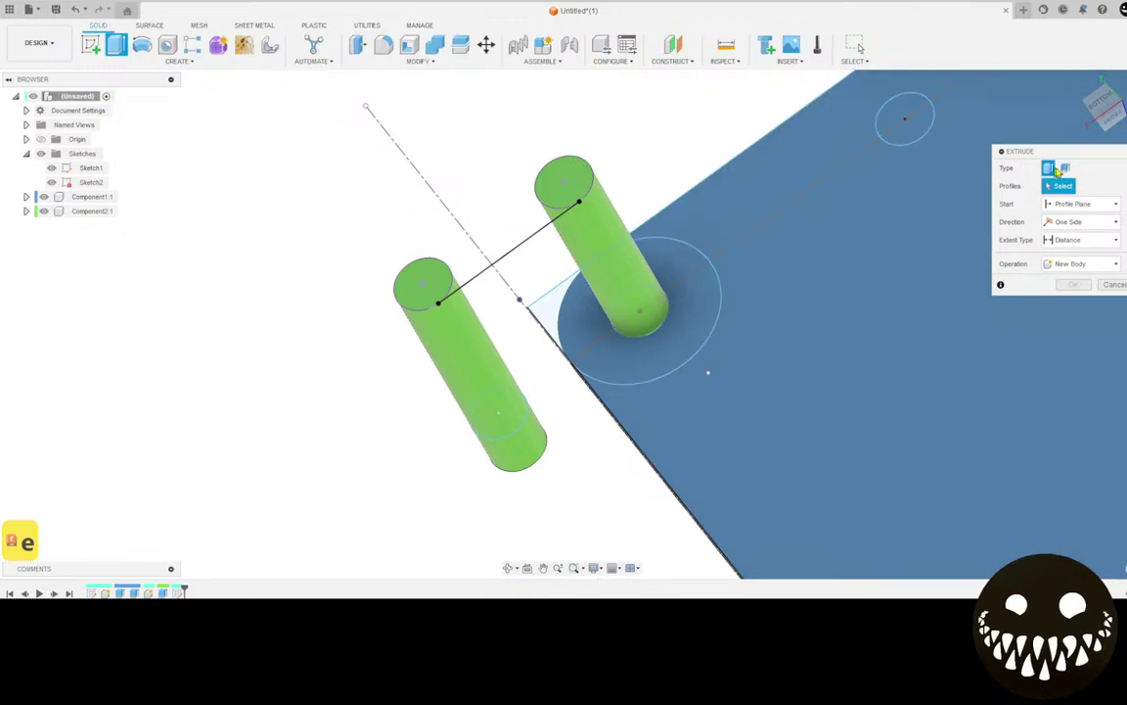
{"action": "left_click", "coordinate": [1065, 169]}
{"action": "left_click", "coordinate": [510, 250]}
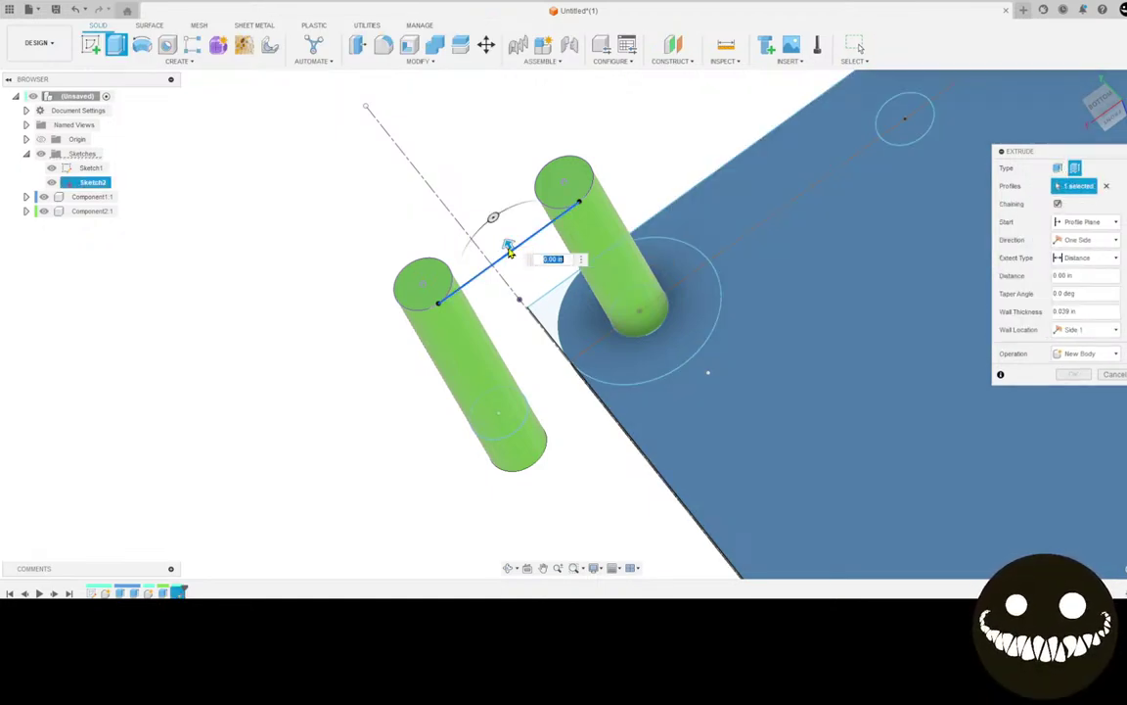
{"action": "left_click_drag", "start_coordinate": [507, 243], "coordinate": [573, 343]}
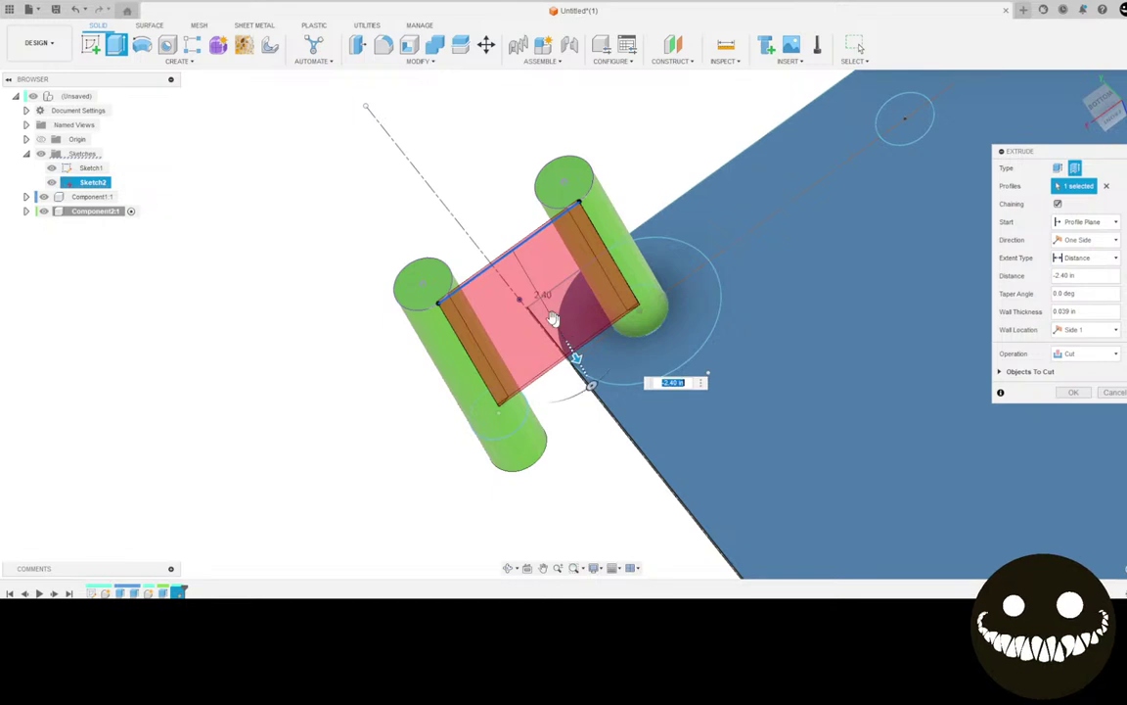
{"action": "middle_click_drag", "start_coordinate": [554, 320], "coordinate": [463, 241], "text": "shift"}
{"action": "left_click_drag", "start_coordinate": [552, 301], "coordinate": [565, 325]}
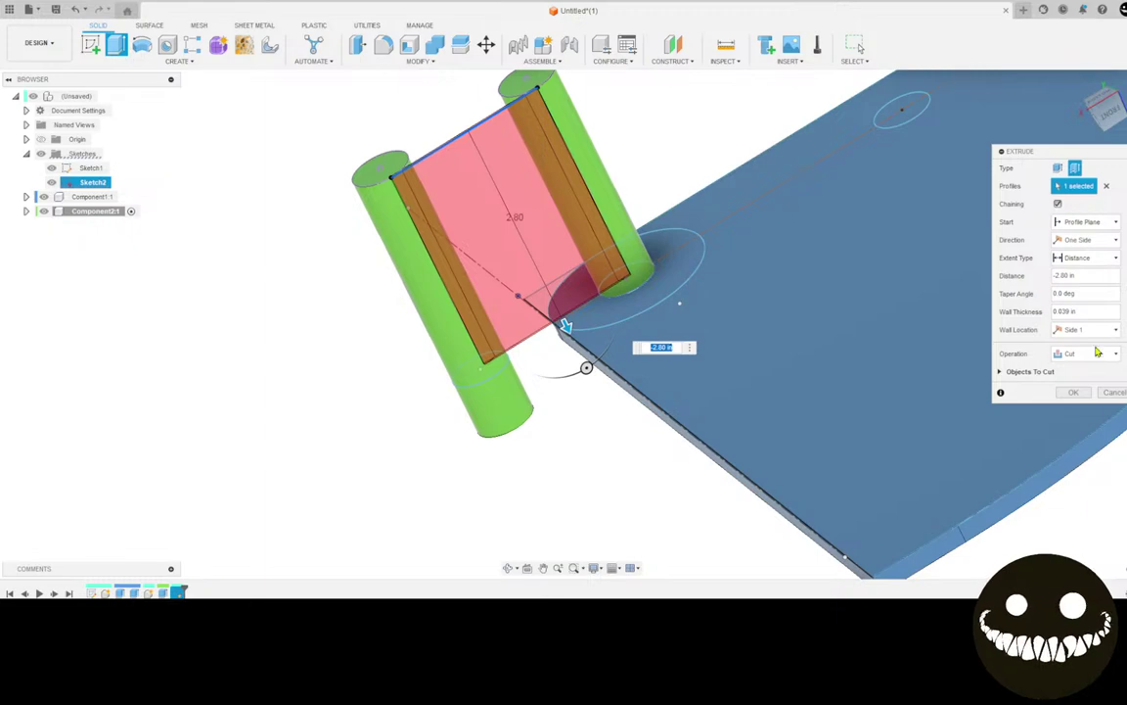
{"action": "left_click", "coordinate": [1096, 353]}
{"action": "left_click", "coordinate": [1074, 369]}
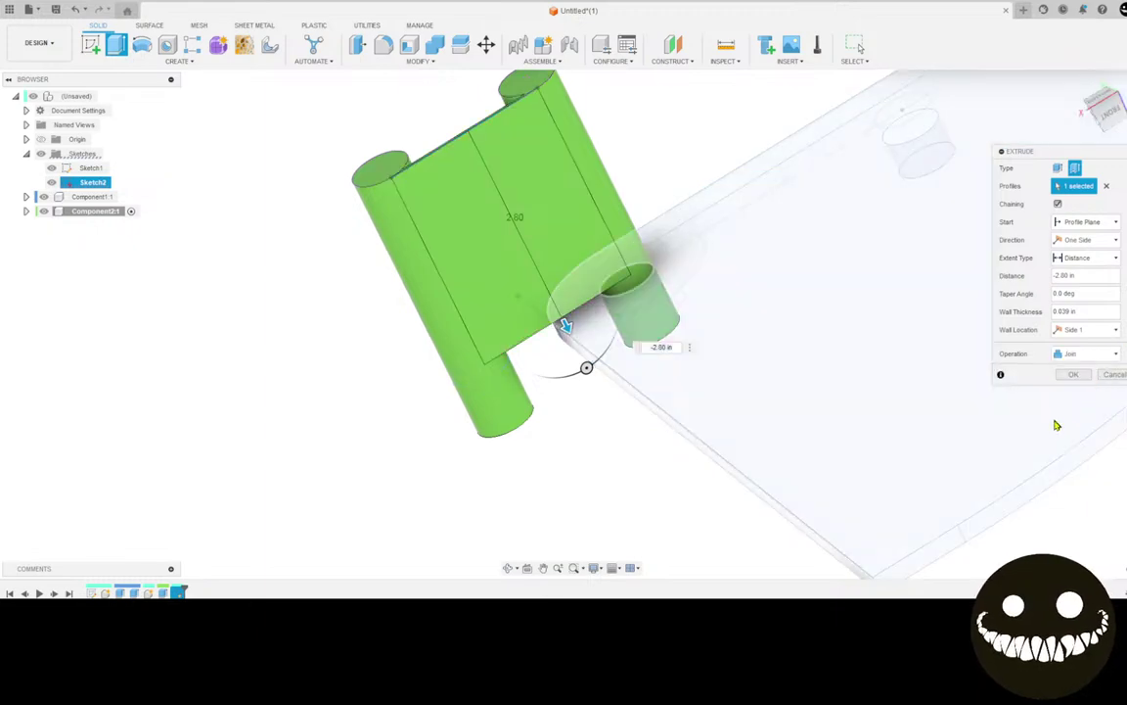
{"action": "key", "text": "Return"}
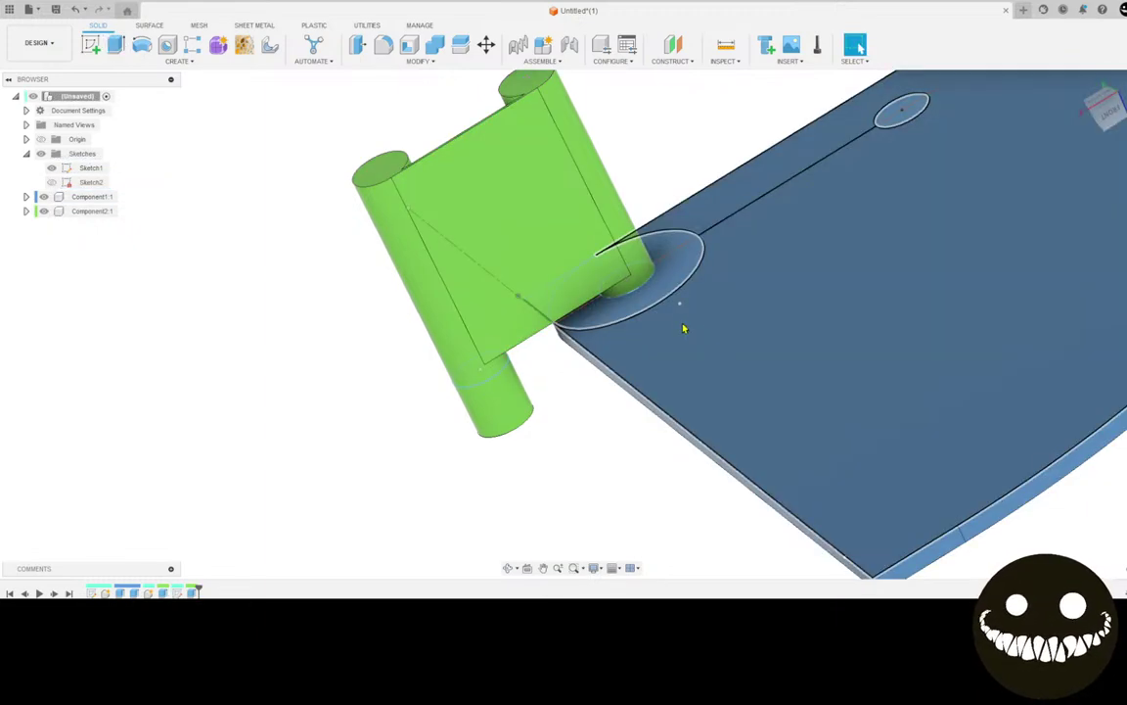
{"action": "middle_click_drag", "start_coordinate": [683, 329], "coordinate": [573, 389], "text": "shift"}
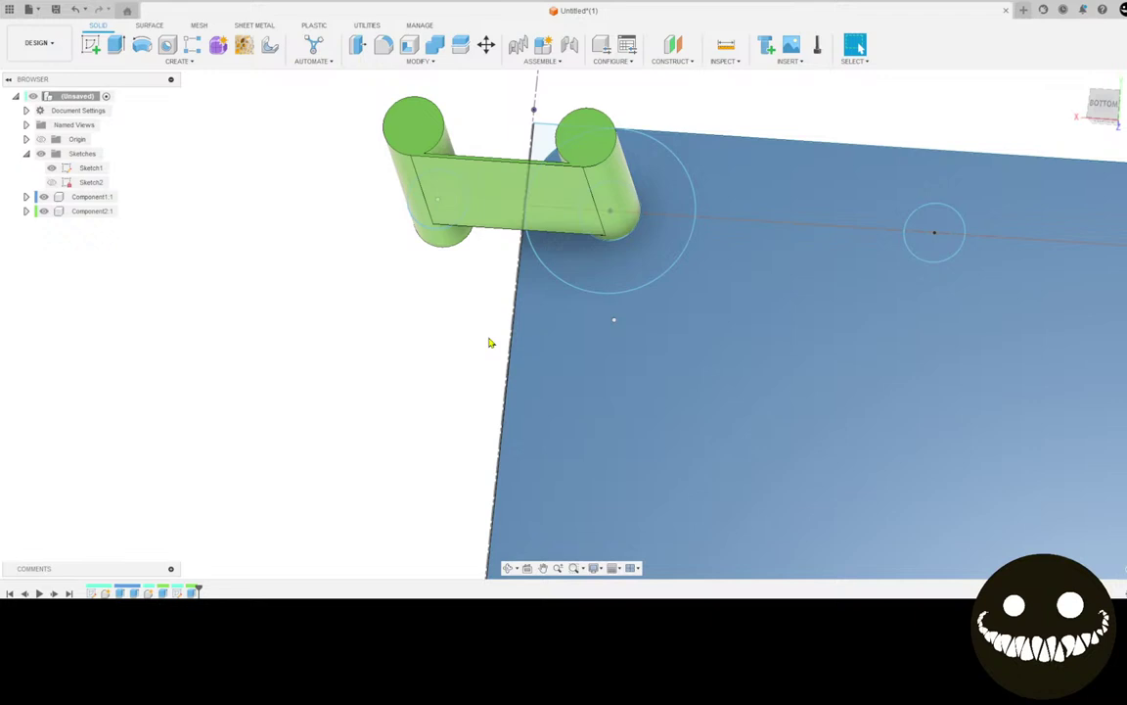
{"action": "middle_click_drag", "start_coordinate": [490, 340], "coordinate": [357, 465], "text": "shift"}
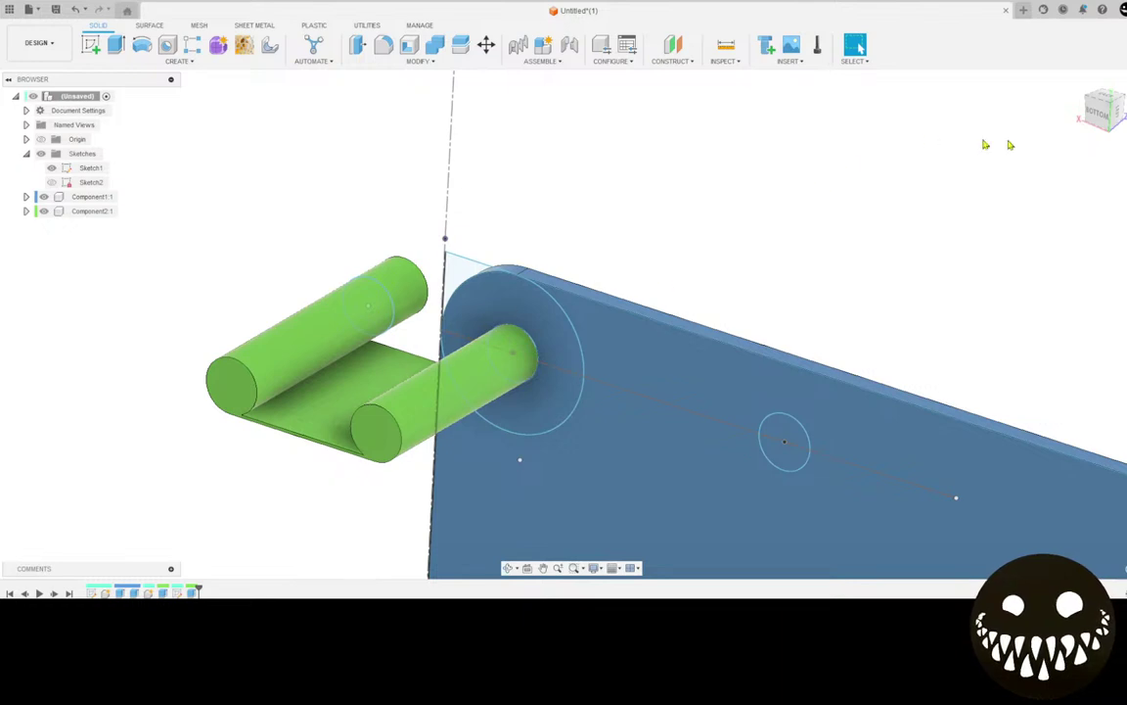
{"action": "middle_click_drag", "start_coordinate": [948, 163], "coordinate": [786, 382], "text": "shift"}
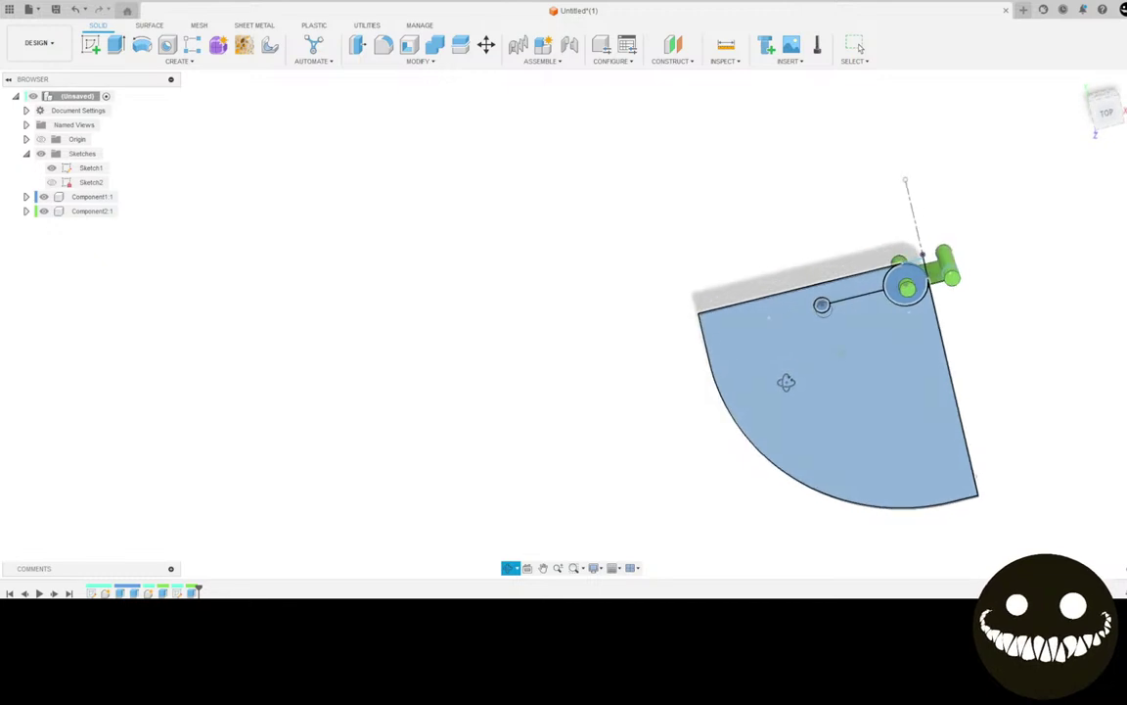
{"action": "middle_click_drag", "start_coordinate": [824, 345], "coordinate": [398, 401]}
{"action": "scroll", "coordinate": [408, 335], "scroll_direction": "down", "scroll_amount": 2}
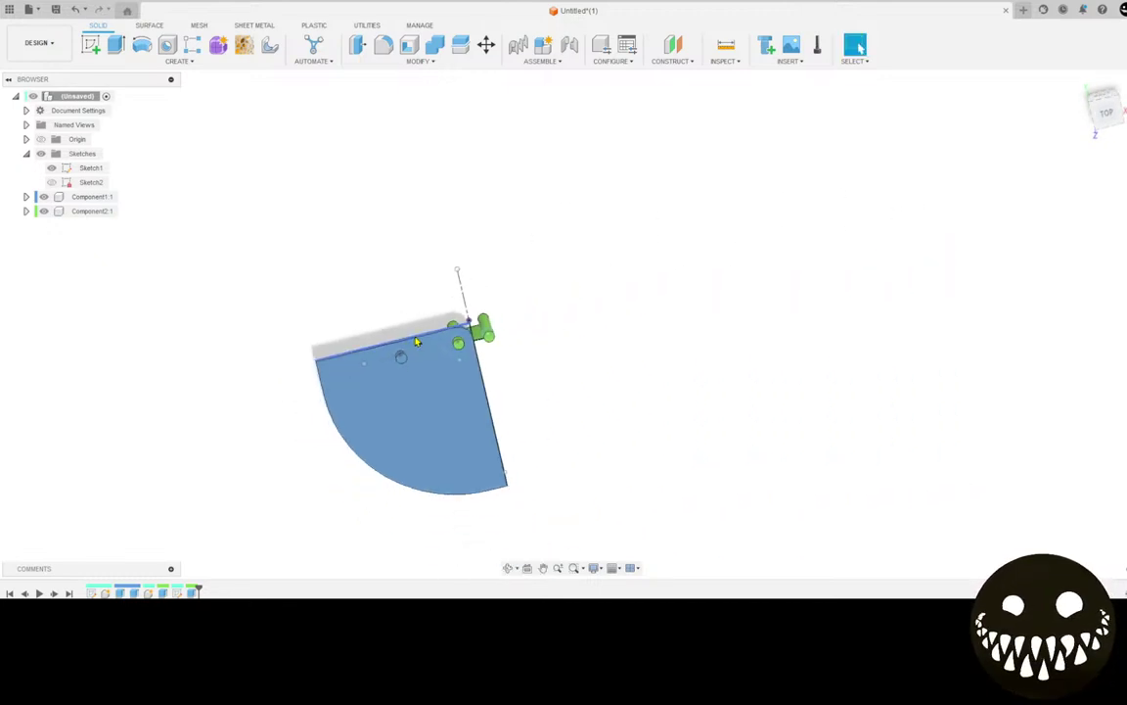
Create a revolute as-built joint between the side plate and the pin component, centred on the pin passing through the plate
{"action": "scroll", "coordinate": [417, 336], "scroll_direction": "up", "scroll_amount": 5}
{"action": "middle_click_drag", "start_coordinate": [402, 306], "coordinate": [347, 27]}
{"action": "left_click", "coordinate": [546, 62]}
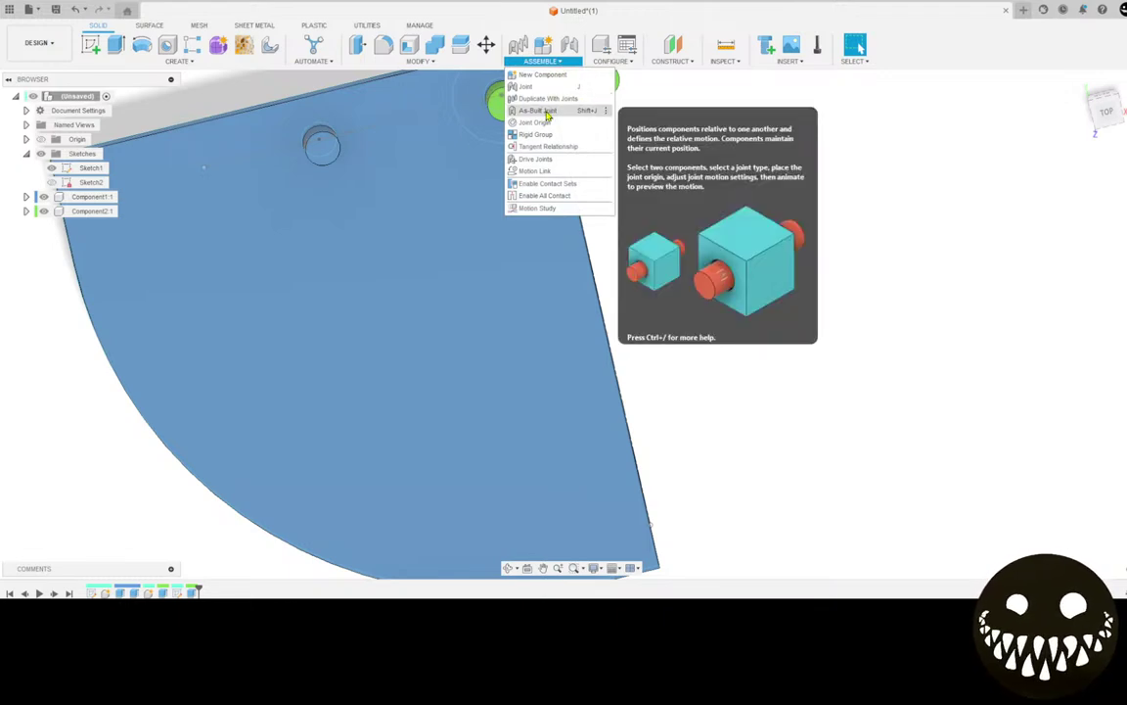
{"action": "left_click", "coordinate": [546, 111]}
{"action": "middle_click_drag", "start_coordinate": [675, 264], "coordinate": [714, 436], "text": "shift"}
{"action": "left_click", "coordinate": [572, 493]}
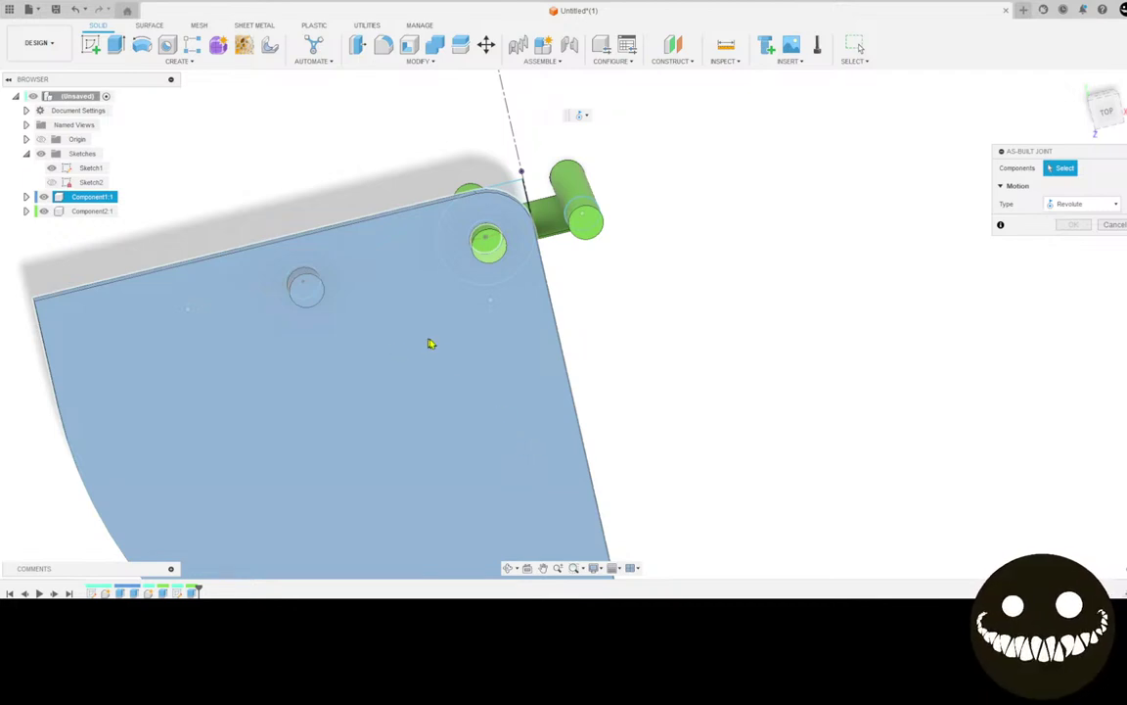
{"action": "left_click", "coordinate": [489, 244]}
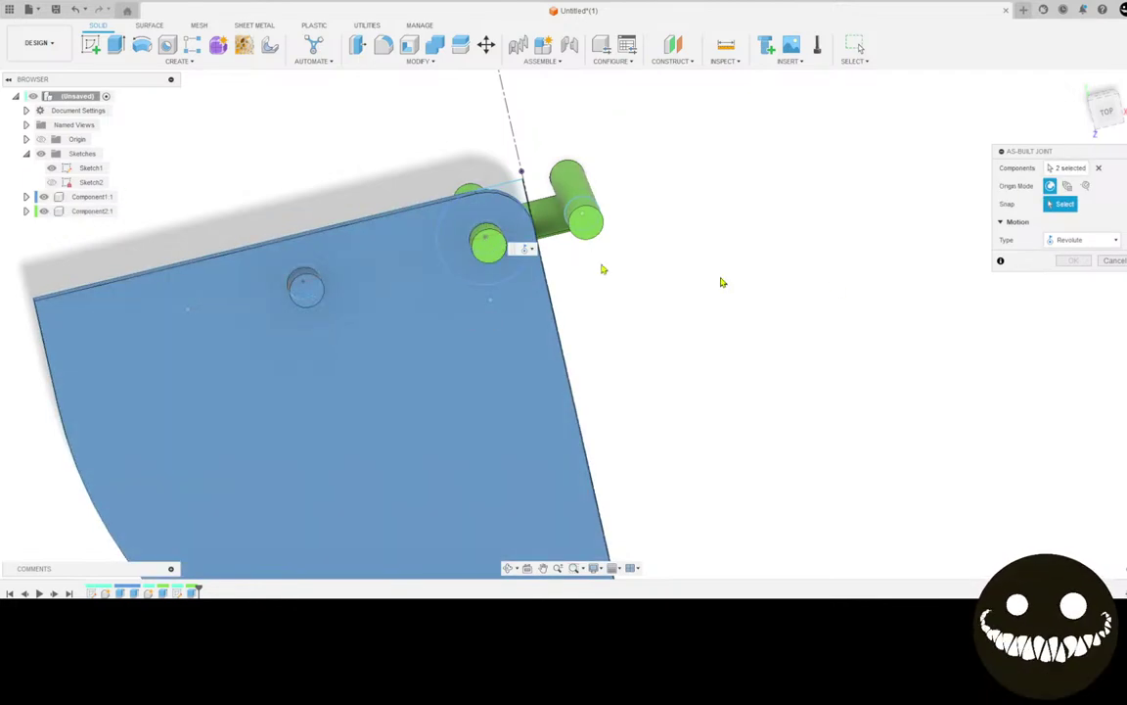
{"action": "left_click", "coordinate": [492, 245]}
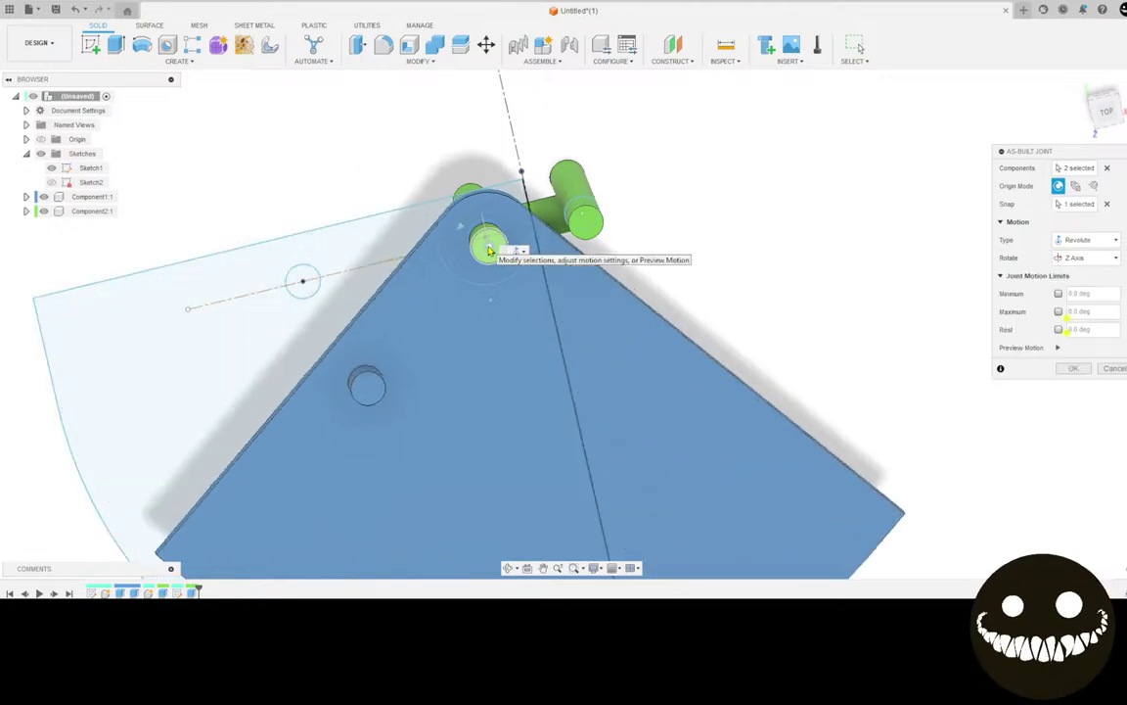
{"action": "left_click", "coordinate": [1074, 369]}
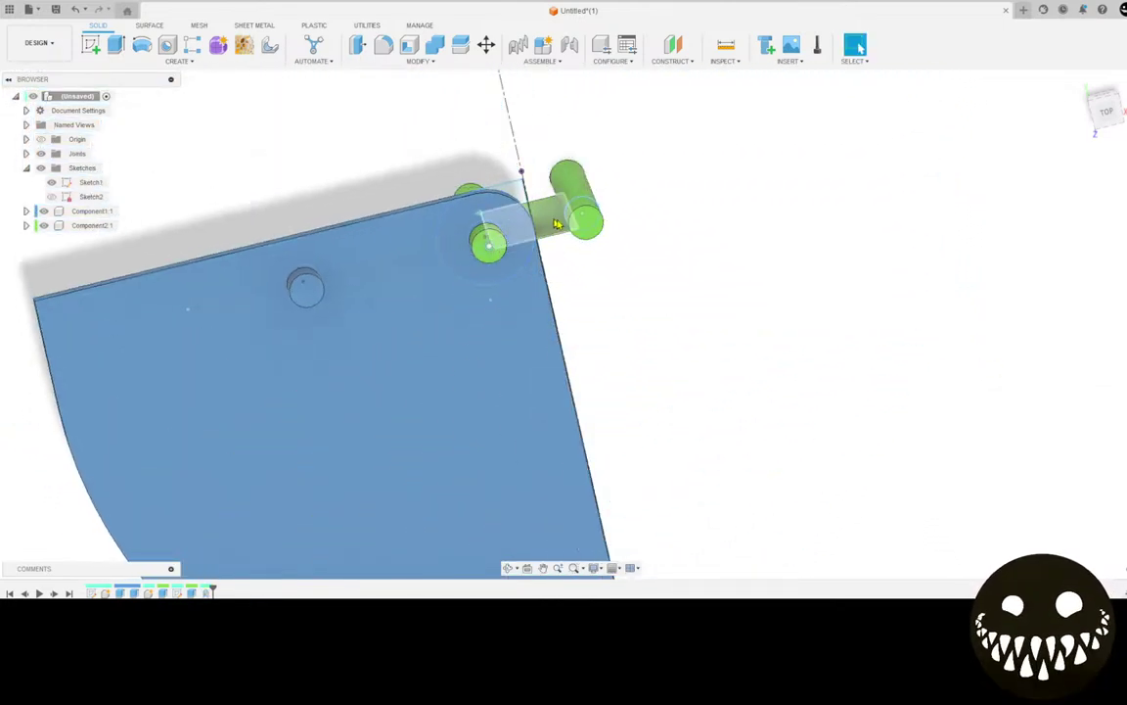
Ground the pin component so that it stays fixed
{"action": "right_click", "coordinate": [112, 227]}
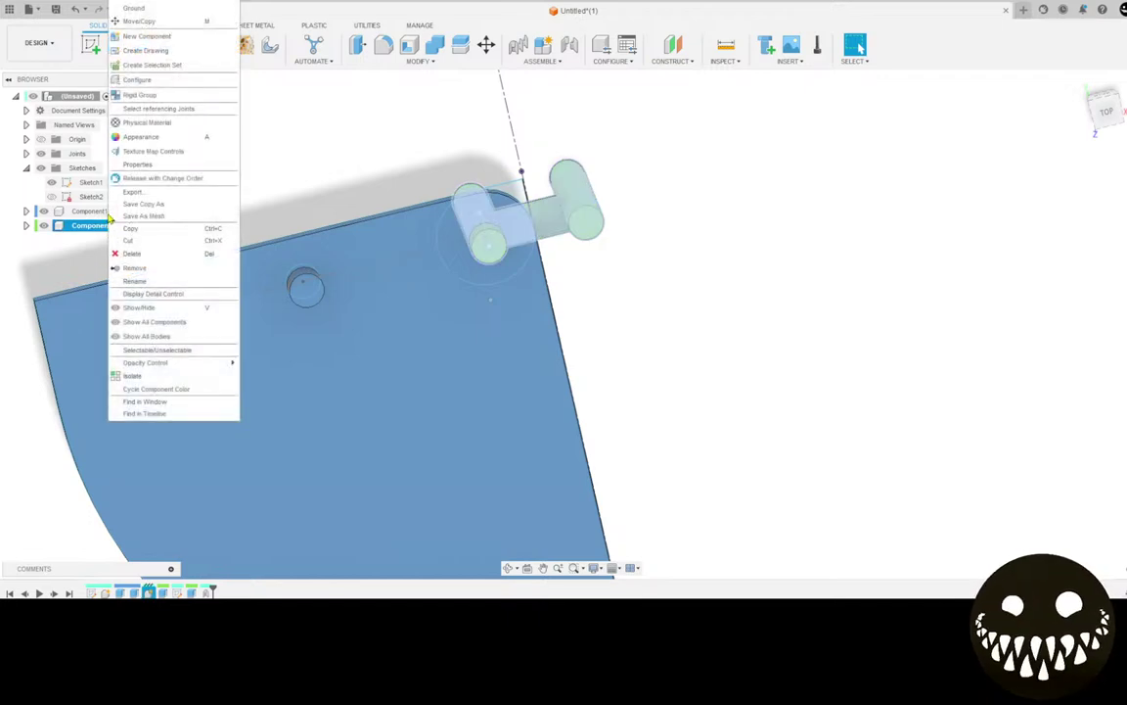
{"action": "left_click", "coordinate": [154, 10]}
{"action": "left_click", "coordinate": [716, 256]}
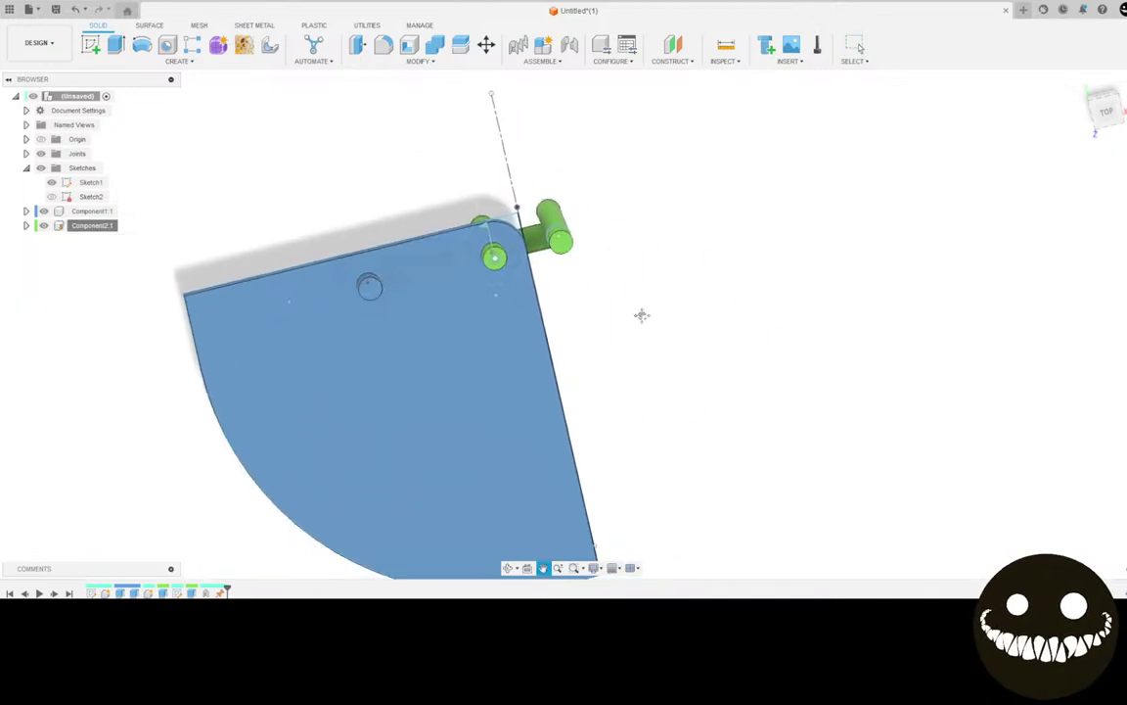
Test the revolute joint by rotating the side plate to -10 degrees and undo the rotation
{"action": "double_click", "coordinate": [485, 228]}
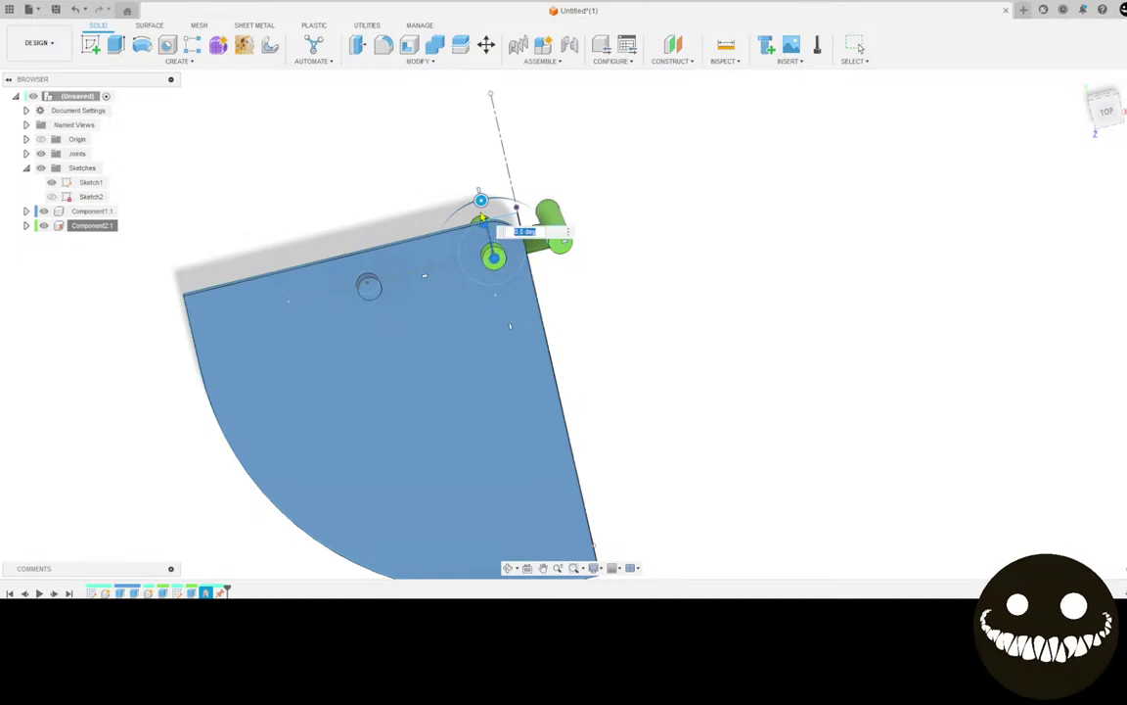
{"action": "left_click_drag", "start_coordinate": [478, 198], "coordinate": [692, 202]}
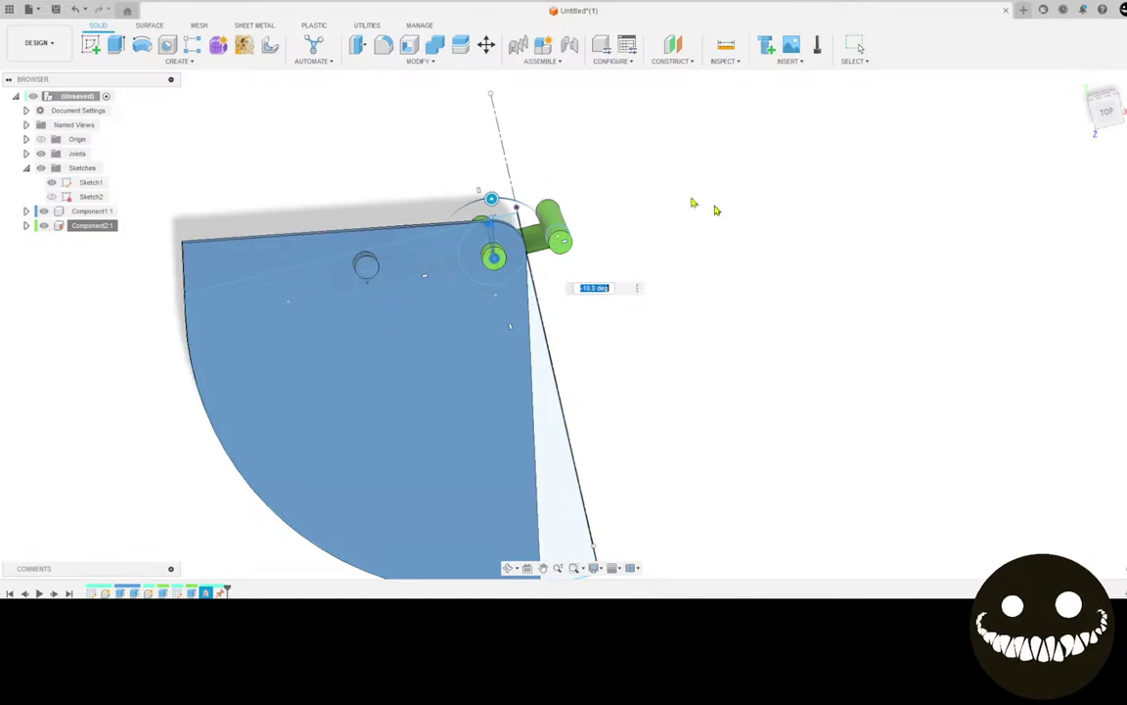
{"action": "key", "text": "Return"}
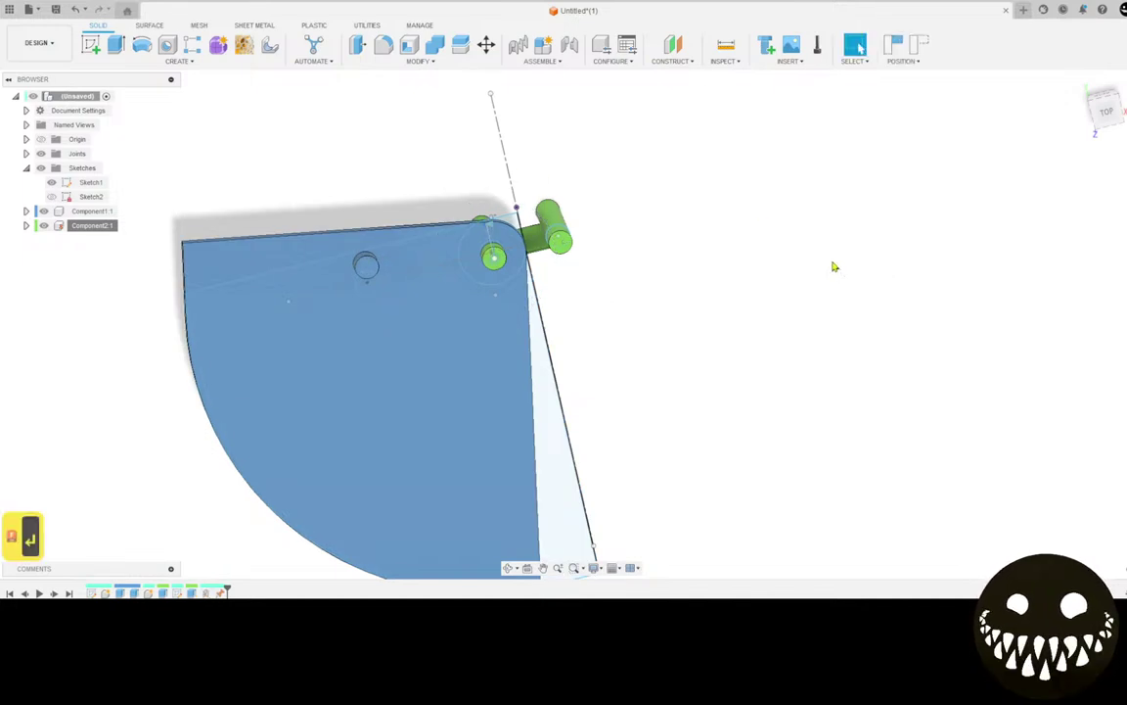
{"action": "key", "text": "ctrl+z"}
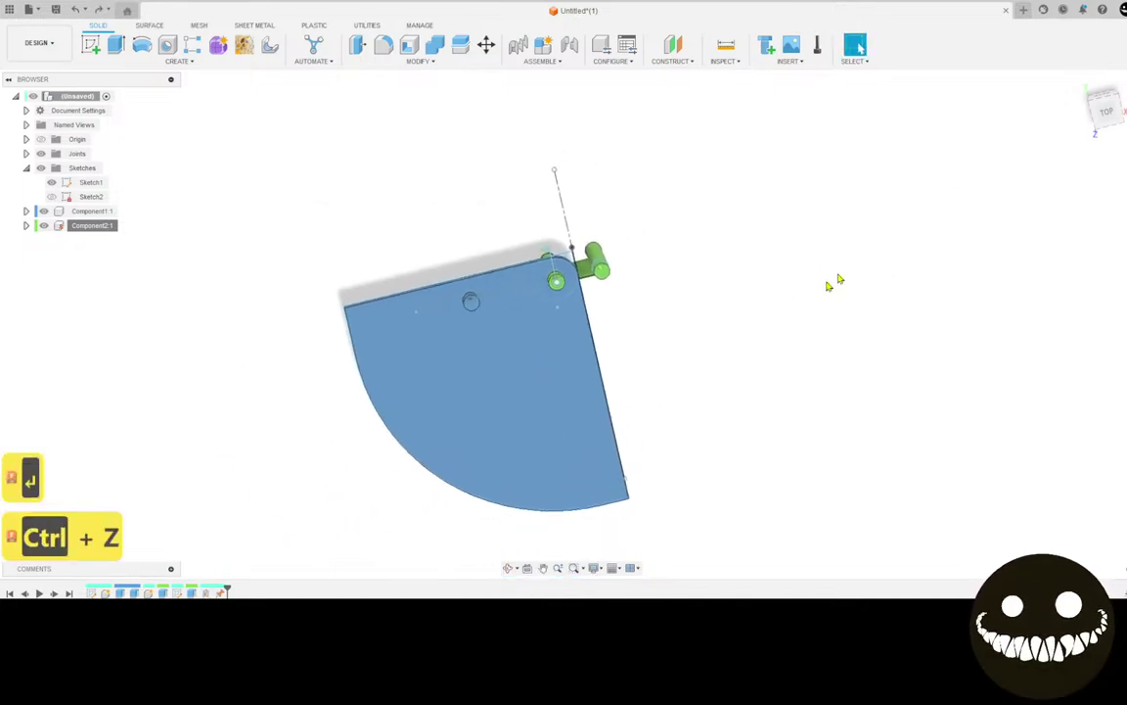
Face the assembly from the top and examine the Clam shell bucket forum photos of the pivot pins and centre bracket
{"action": "left_click", "coordinate": [1104, 114]}
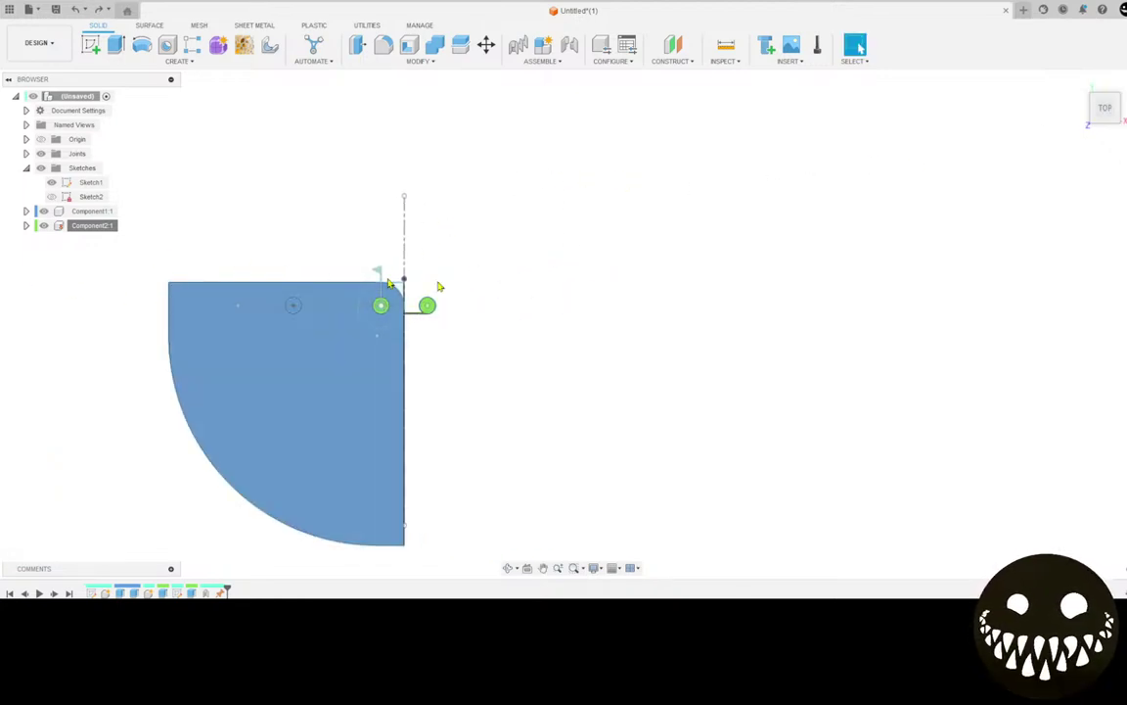
{"action": "middle_click_drag", "start_coordinate": [366, 417], "coordinate": [426, 357]}
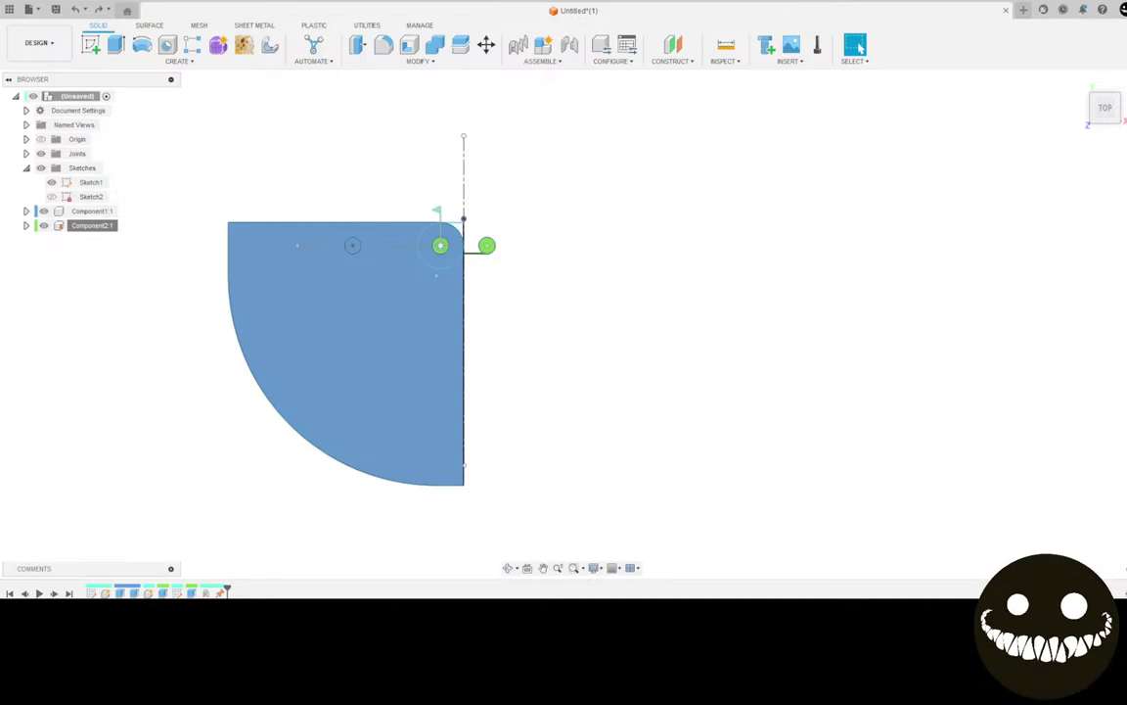
{"action": "left_click_drag", "start_coordinate": [0, 106], "coordinate": [735, 78]}
{"action": "scroll", "coordinate": [424, 347], "scroll_direction": "up", "scroll_amount": 6}
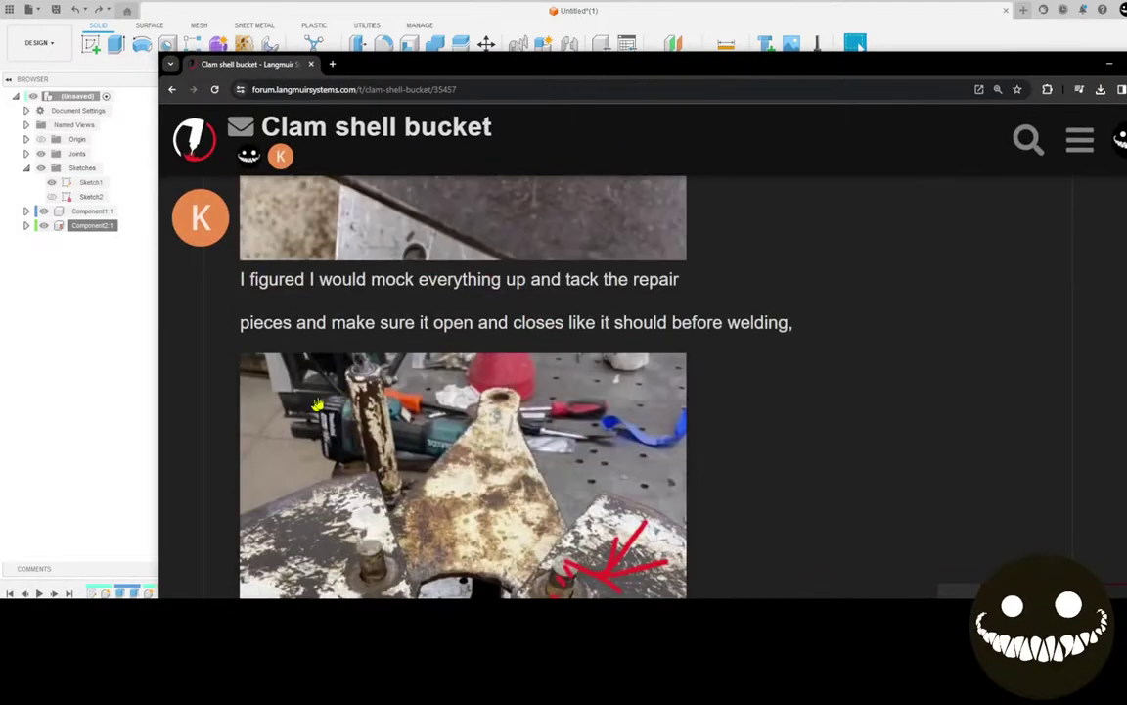
{"action": "scroll", "coordinate": [423, 346], "scroll_direction": "down", "scroll_amount": 15}
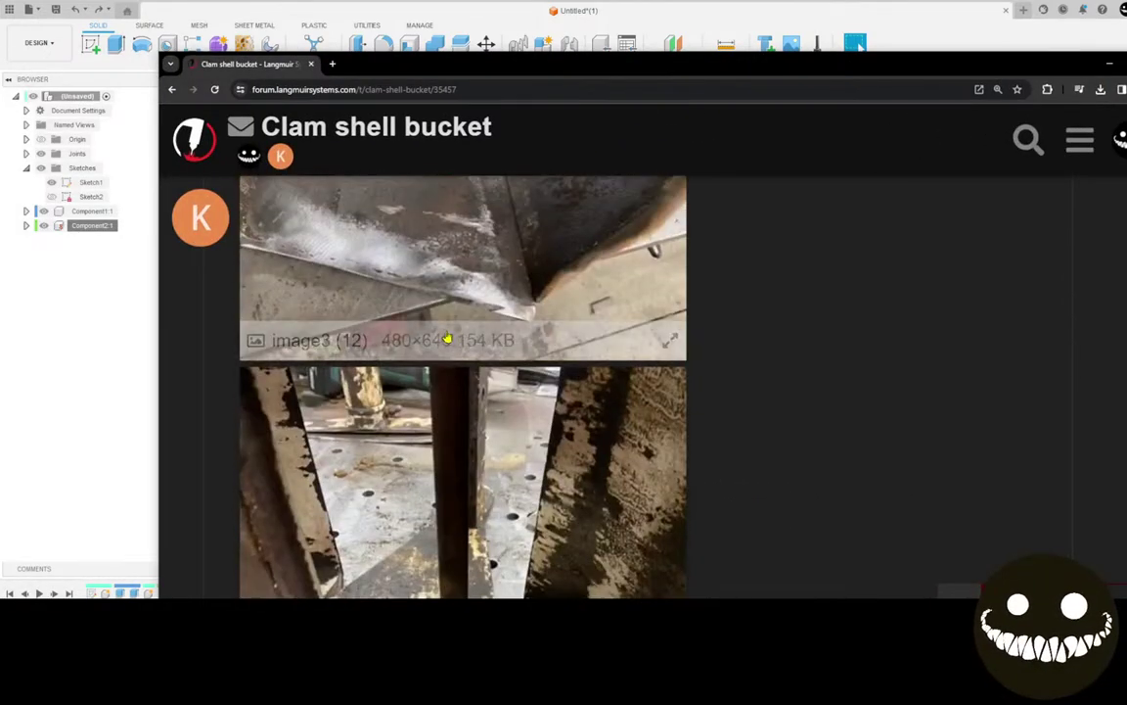
{"action": "scroll", "coordinate": [455, 342], "scroll_direction": "down", "scroll_amount": 15}
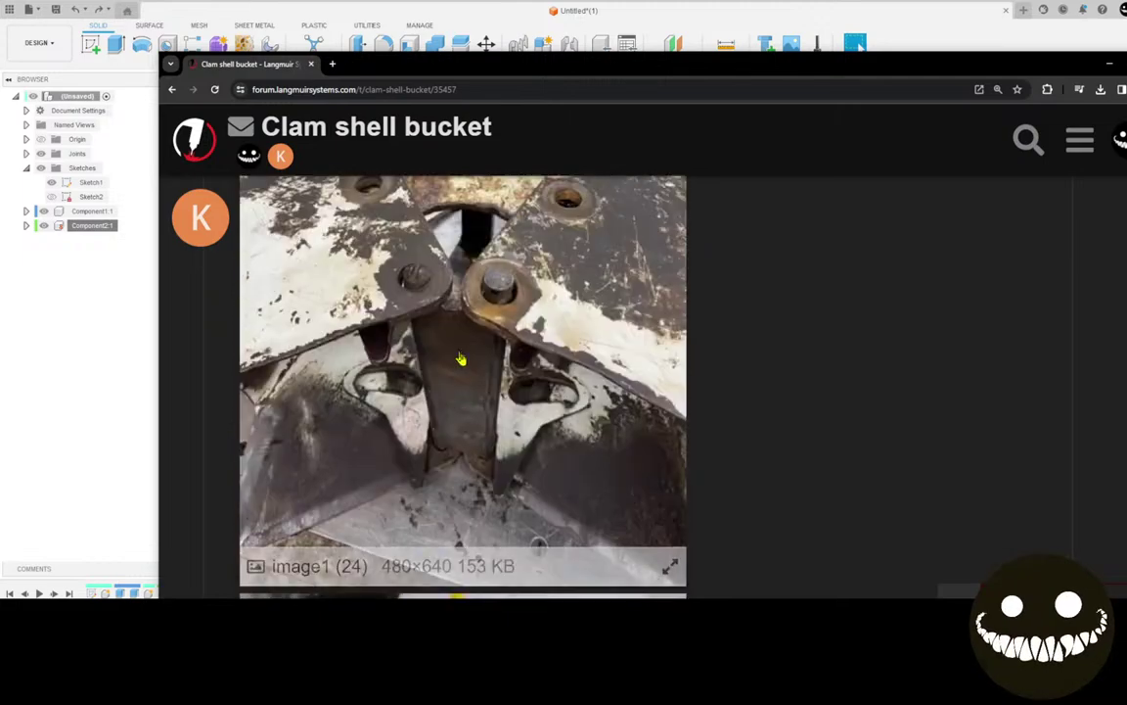
{"action": "scroll", "coordinate": [466, 373], "scroll_direction": "down", "scroll_amount": 10}
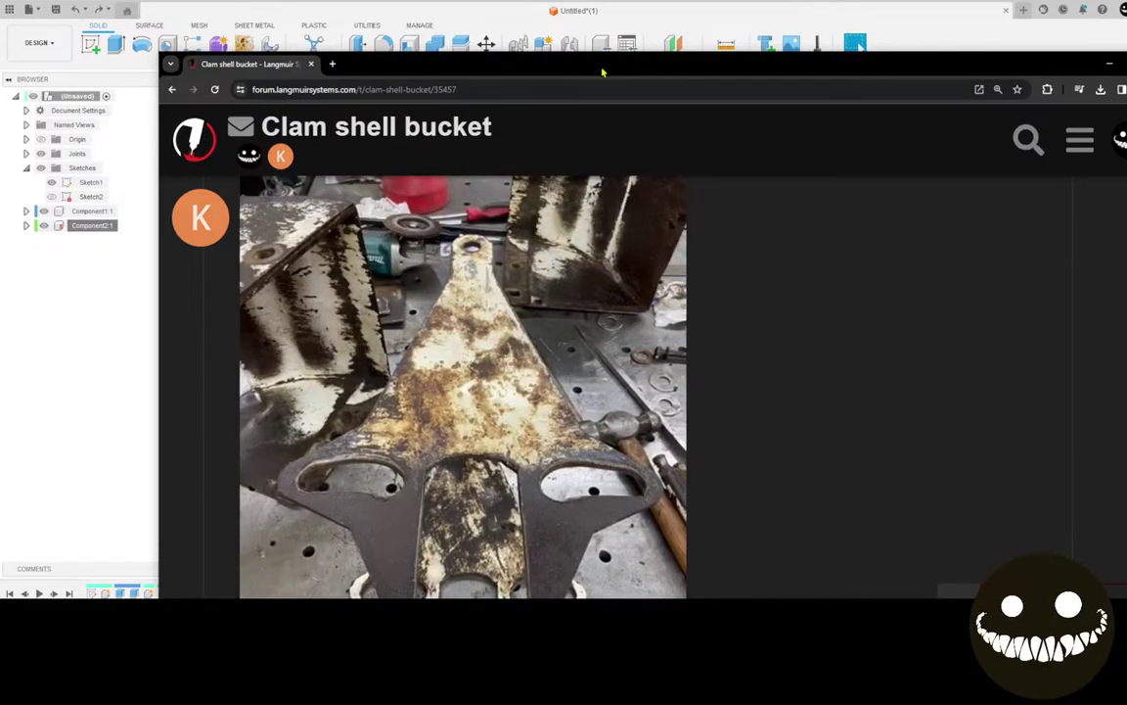
{"action": "left_click_drag", "start_coordinate": [603, 71], "coordinate": [0, 47]}
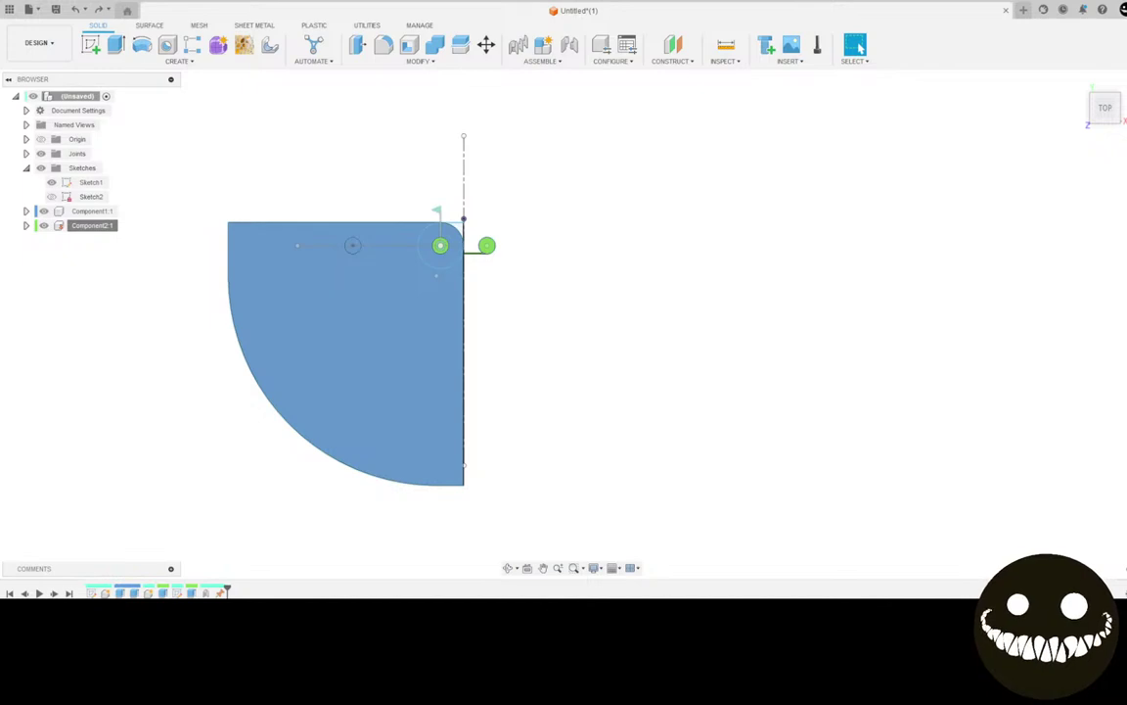
Start a sketch on the side plate's face and project the two linked pin circles and the plate's own pin circle into it
{"action": "scroll", "coordinate": [825, 318], "scroll_direction": "down", "scroll_amount": 1}
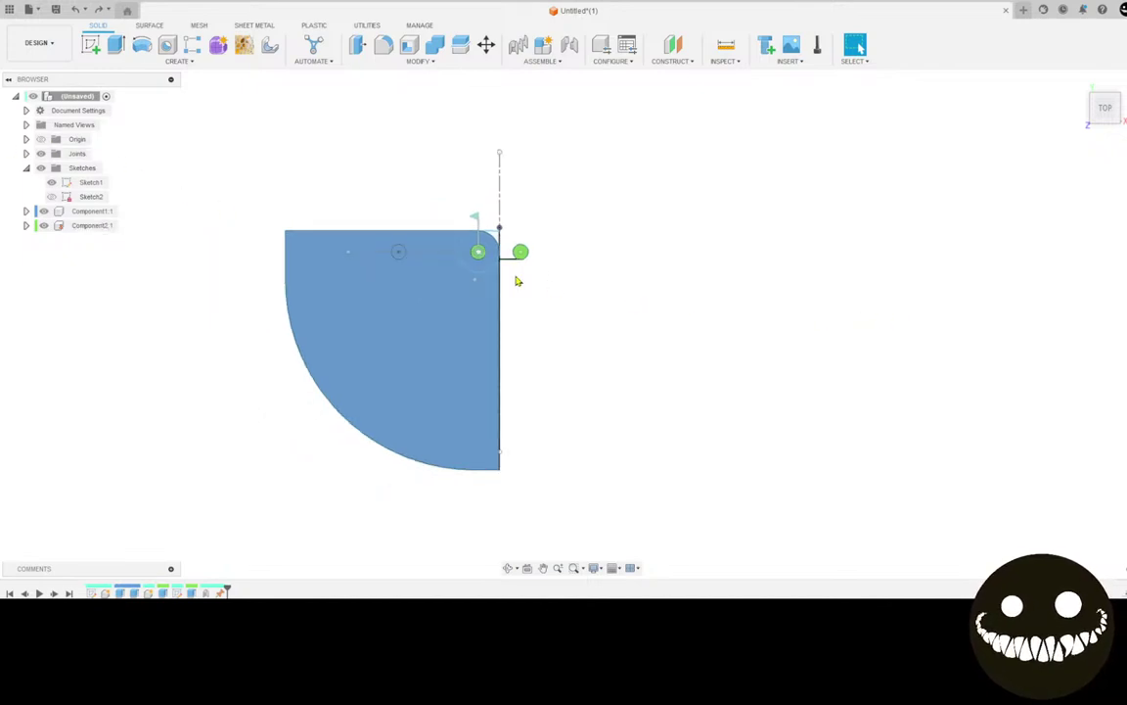
{"action": "scroll", "coordinate": [520, 271], "scroll_direction": "up", "scroll_amount": 5}
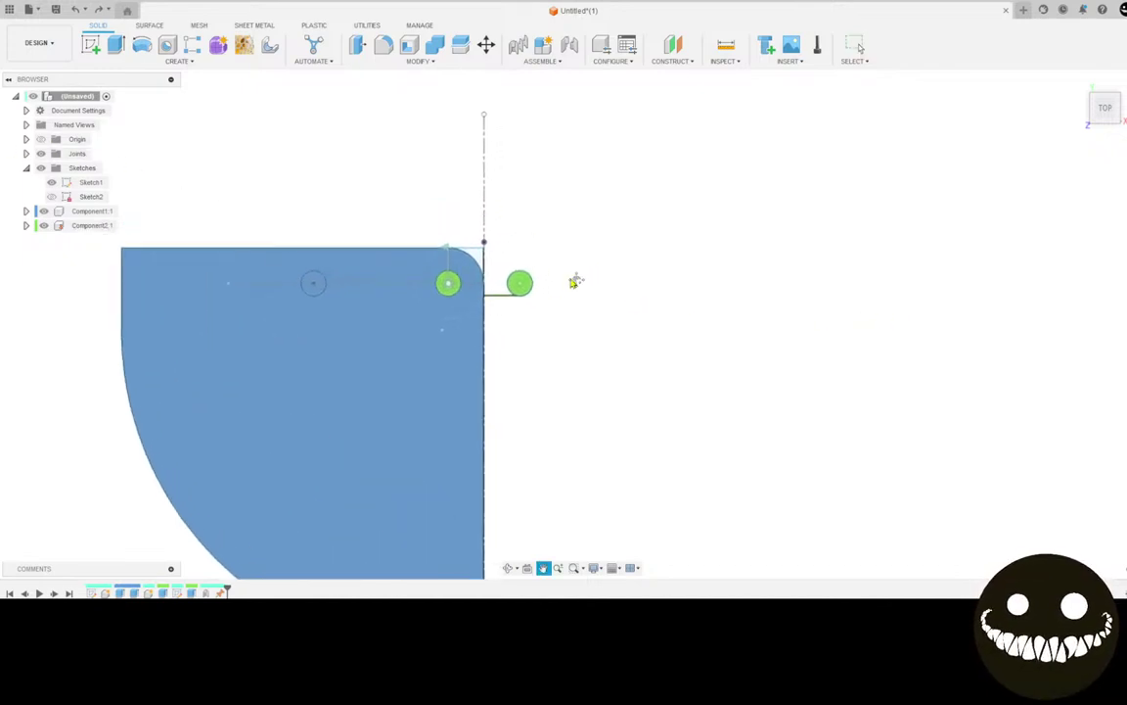
{"action": "scroll", "coordinate": [554, 243], "scroll_direction": "up", "scroll_amount": 1}
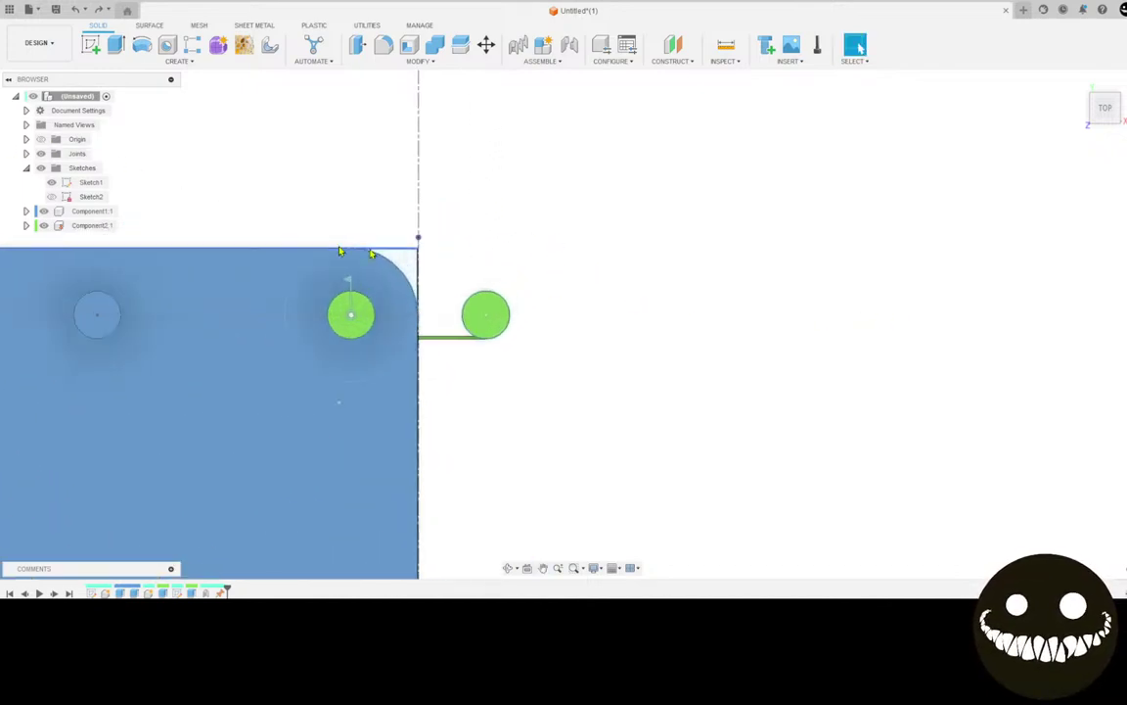
{"action": "left_click", "coordinate": [93, 46]}
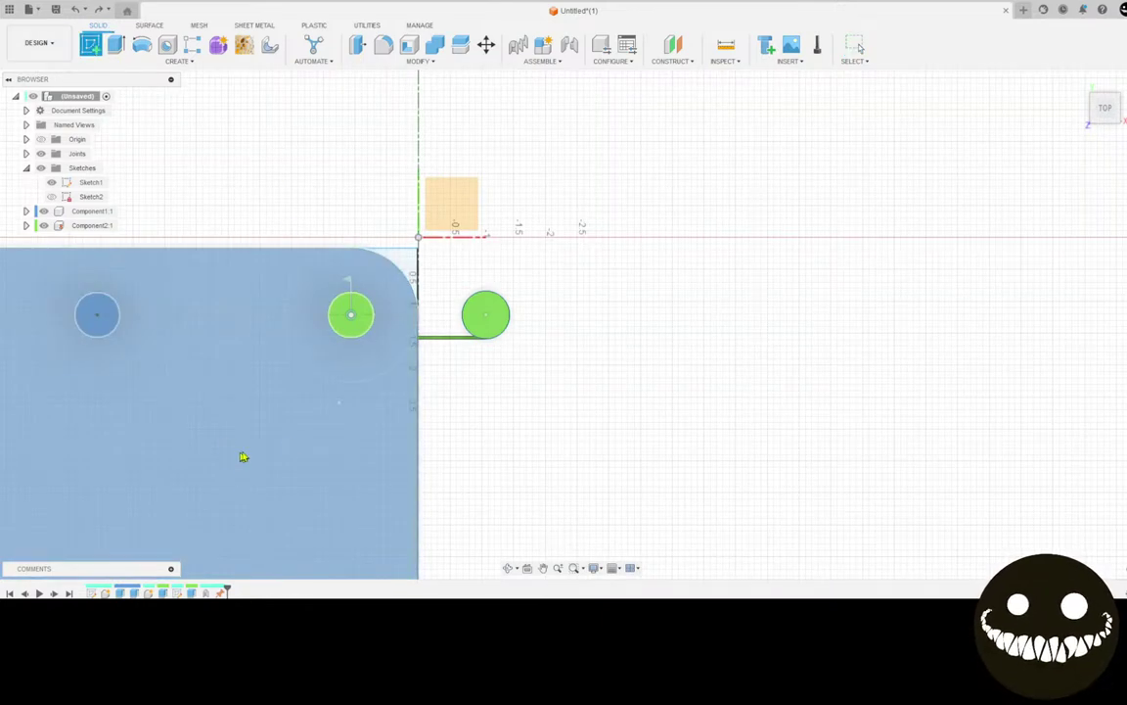
{"action": "middle_click_drag", "start_coordinate": [361, 452], "coordinate": [227, 385], "text": "shift"}
{"action": "left_click", "coordinate": [227, 384]}
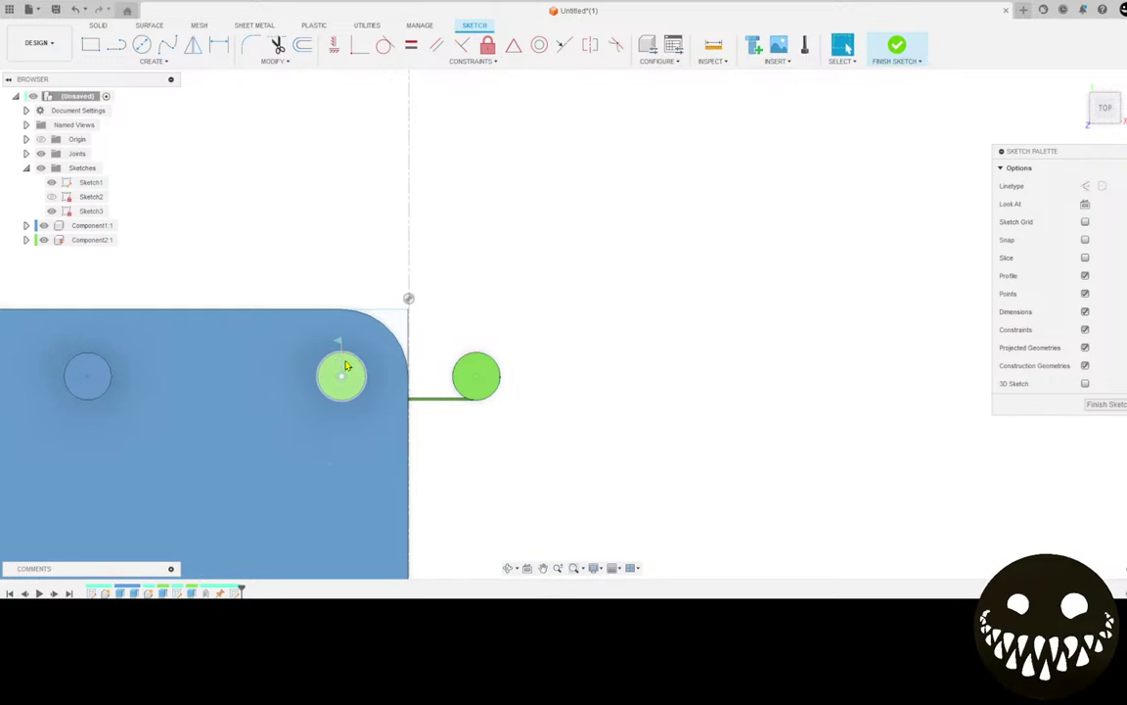
{"action": "key", "text": "p"}
{"action": "left_click", "coordinate": [463, 385]}
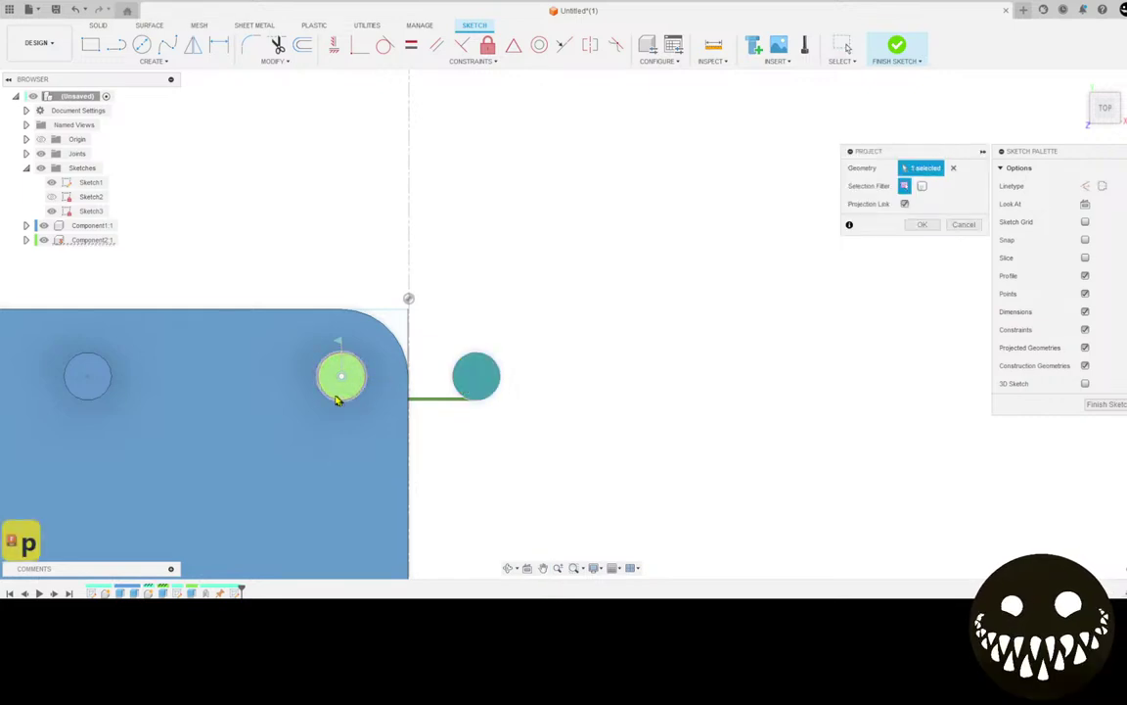
{"action": "left_click", "coordinate": [329, 389]}
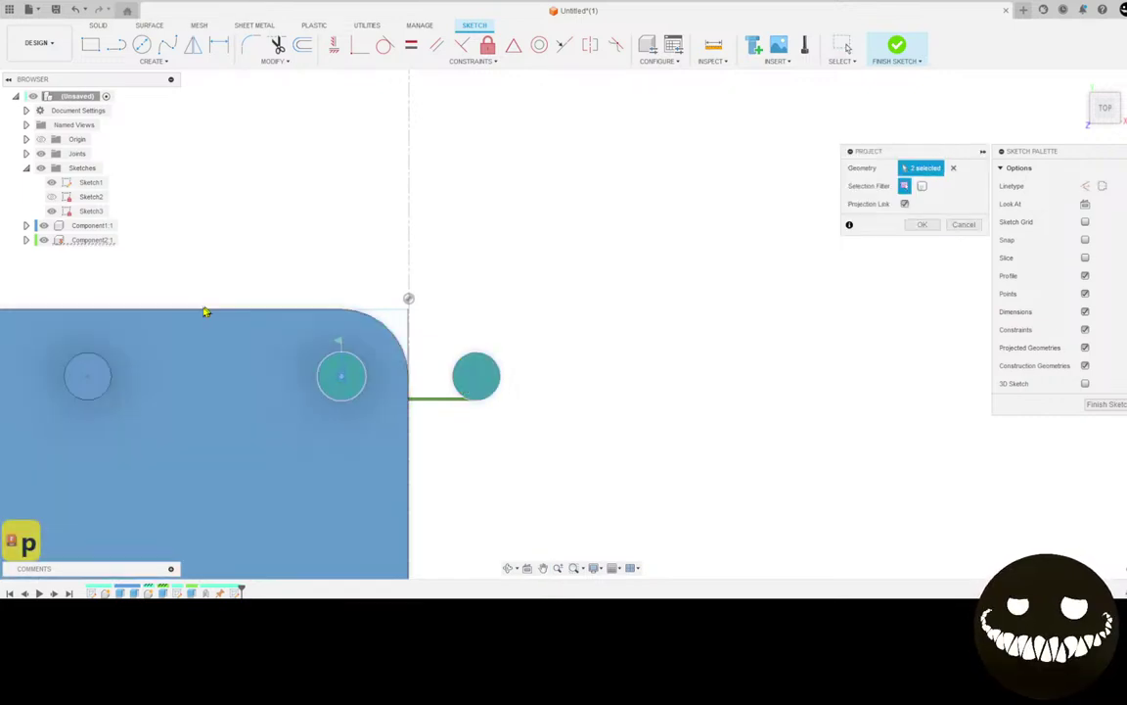
{"action": "middle_click_drag", "start_coordinate": [205, 311], "coordinate": [274, 321]}
{"action": "left_click", "coordinate": [165, 410]}
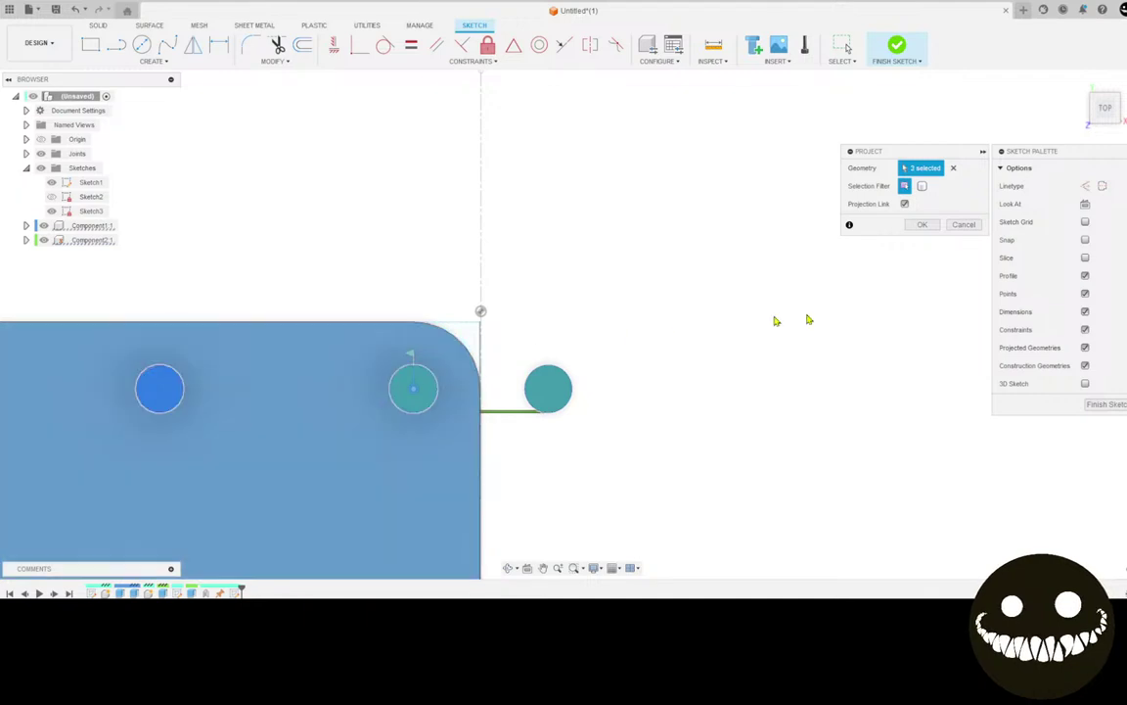
{"action": "left_click", "coordinate": [921, 225]}
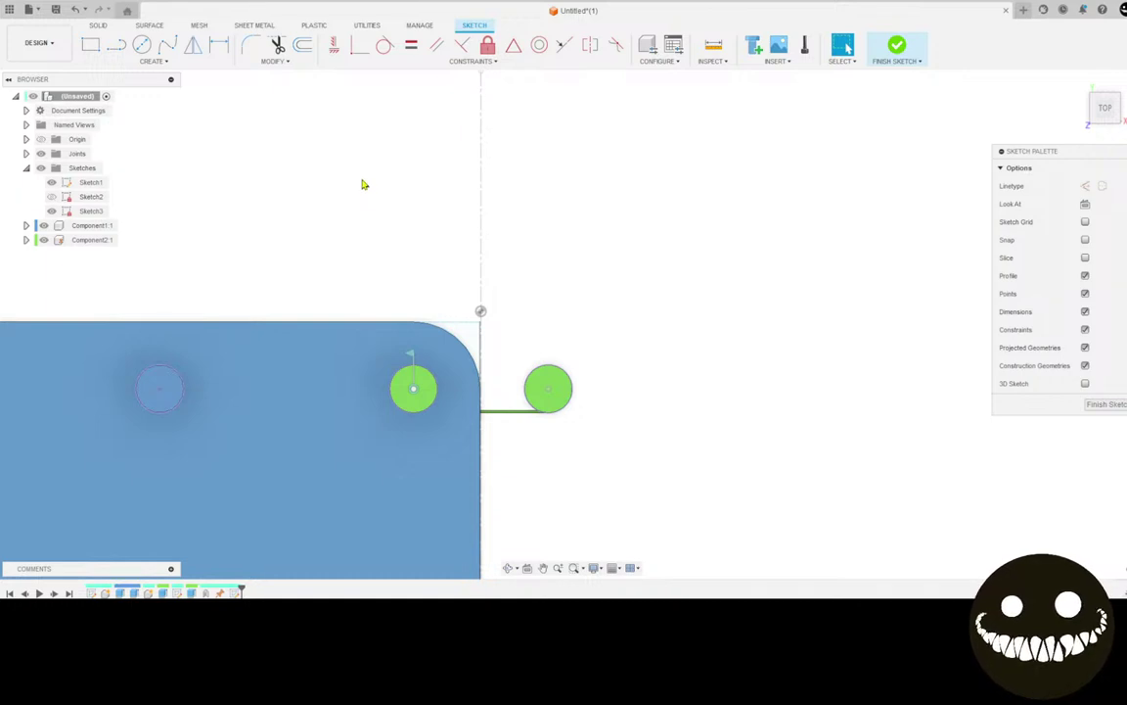
Draw a steep line from the outer edge of the pivot pin circle down into the side plate
{"action": "left_click", "coordinate": [115, 45]}
{"action": "middle_click_drag", "start_coordinate": [410, 313], "coordinate": [390, 209]}
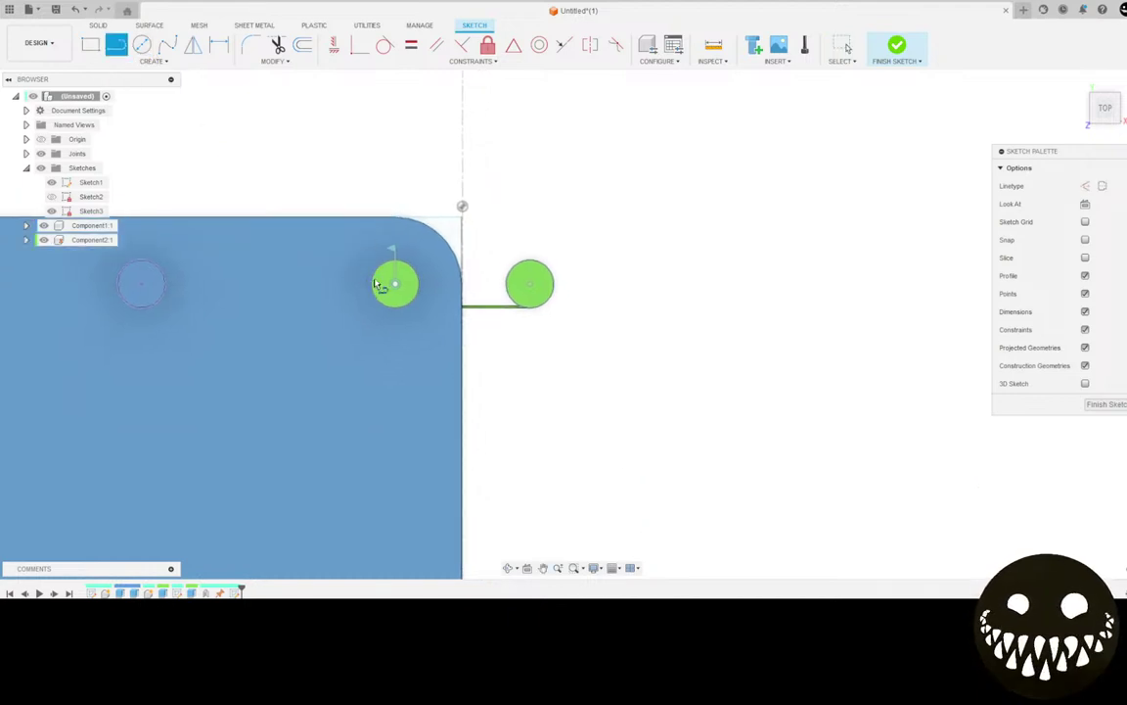
{"action": "scroll", "coordinate": [375, 285], "scroll_direction": "up", "scroll_amount": 3}
{"action": "left_click", "coordinate": [409, 288]}
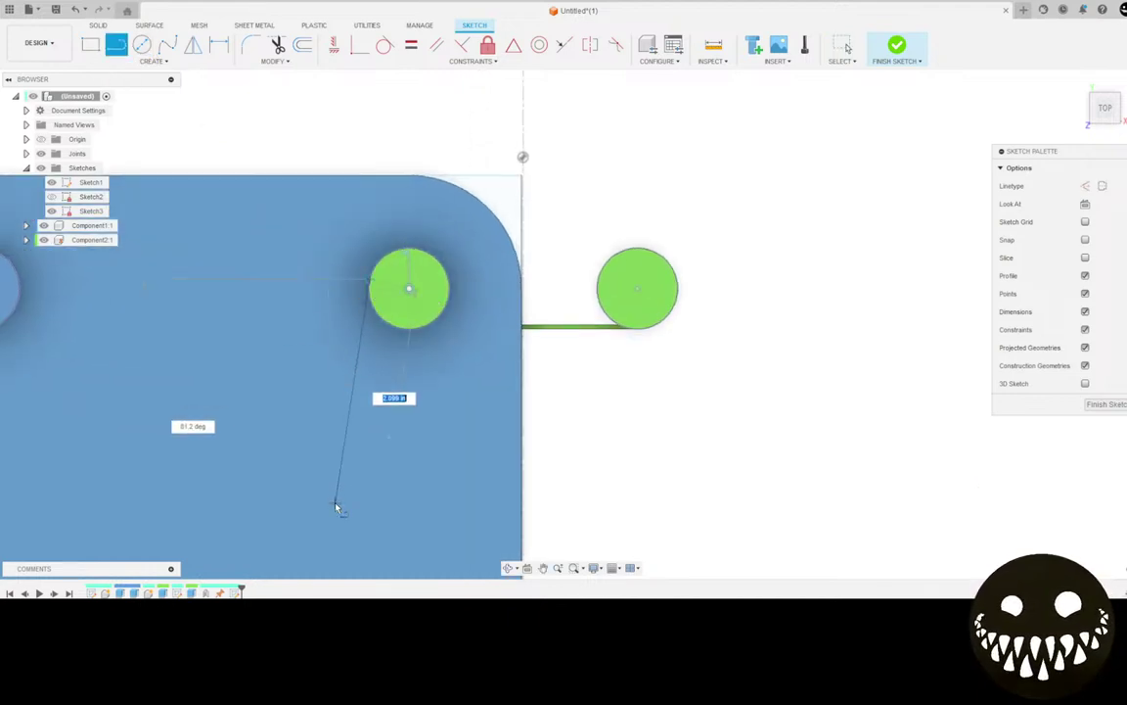
{"action": "middle_click_drag", "start_coordinate": [338, 508], "coordinate": [381, 181]}
{"action": "scroll", "coordinate": [406, 347], "scroll_direction": "down", "scroll_amount": 5}
{"action": "scroll", "coordinate": [407, 348], "scroll_direction": "down", "scroll_amount": 3}
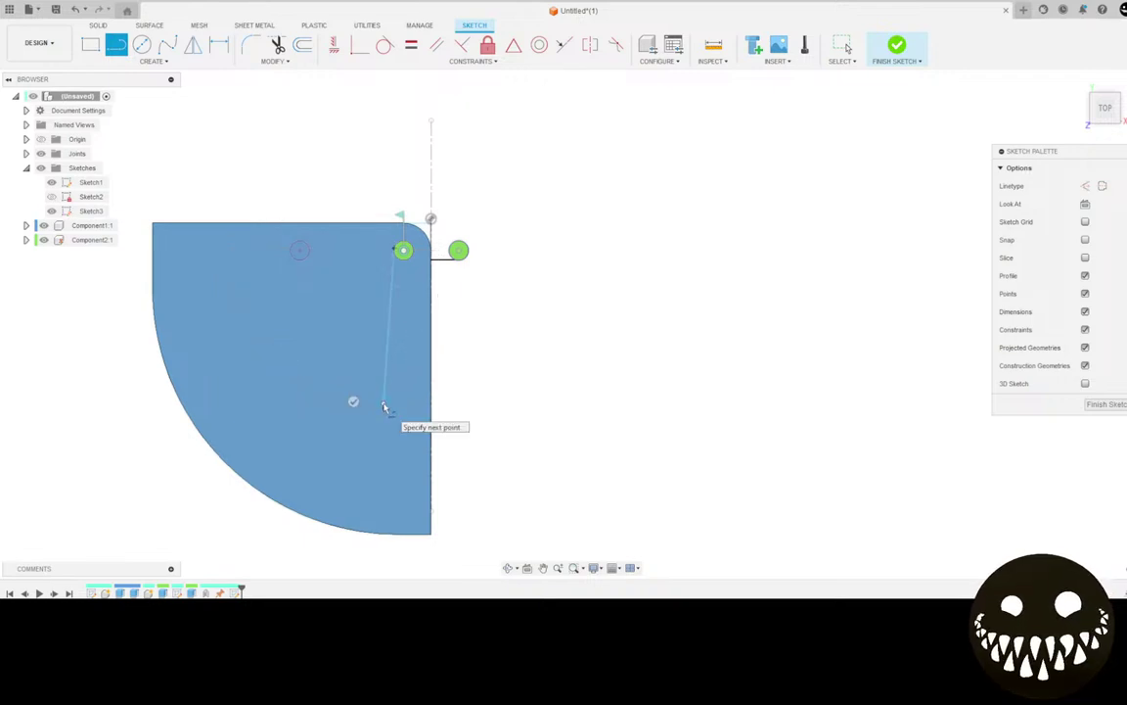
{"action": "scroll", "coordinate": [354, 399], "scroll_direction": "up", "scroll_amount": 2}
{"action": "left_click", "coordinate": [376, 411]}
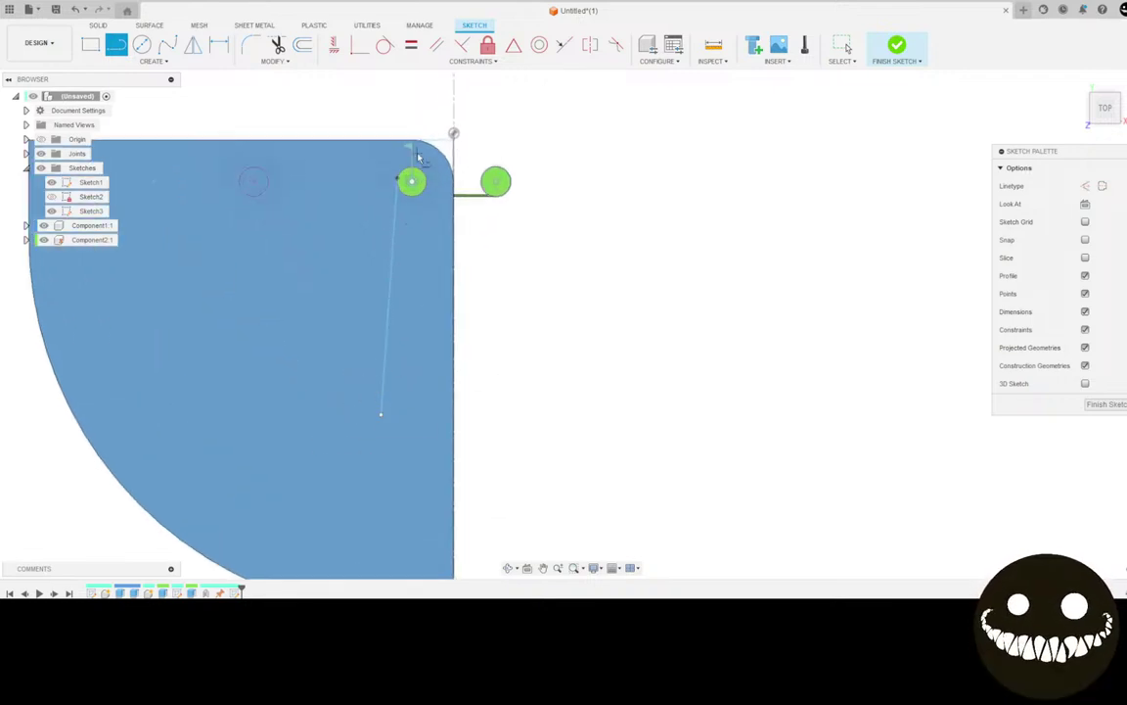
Constrain the steep line tangent to the projected pivot pin circle
{"action": "left_click", "coordinate": [385, 44]}
{"action": "scroll", "coordinate": [391, 207], "scroll_direction": "up", "scroll_amount": 3}
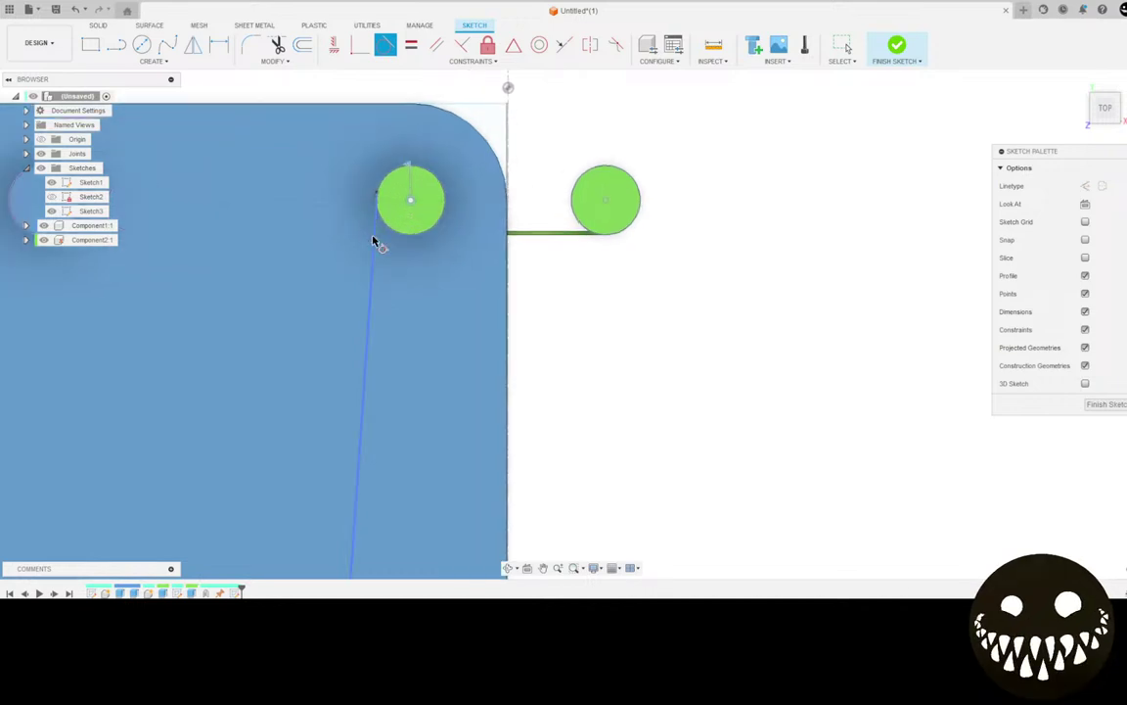
{"action": "scroll", "coordinate": [387, 185], "scroll_direction": "up", "scroll_amount": 3}
{"action": "left_click", "coordinate": [386, 185]}
{"action": "scroll", "coordinate": [413, 308], "scroll_direction": "down", "scroll_amount": 3}
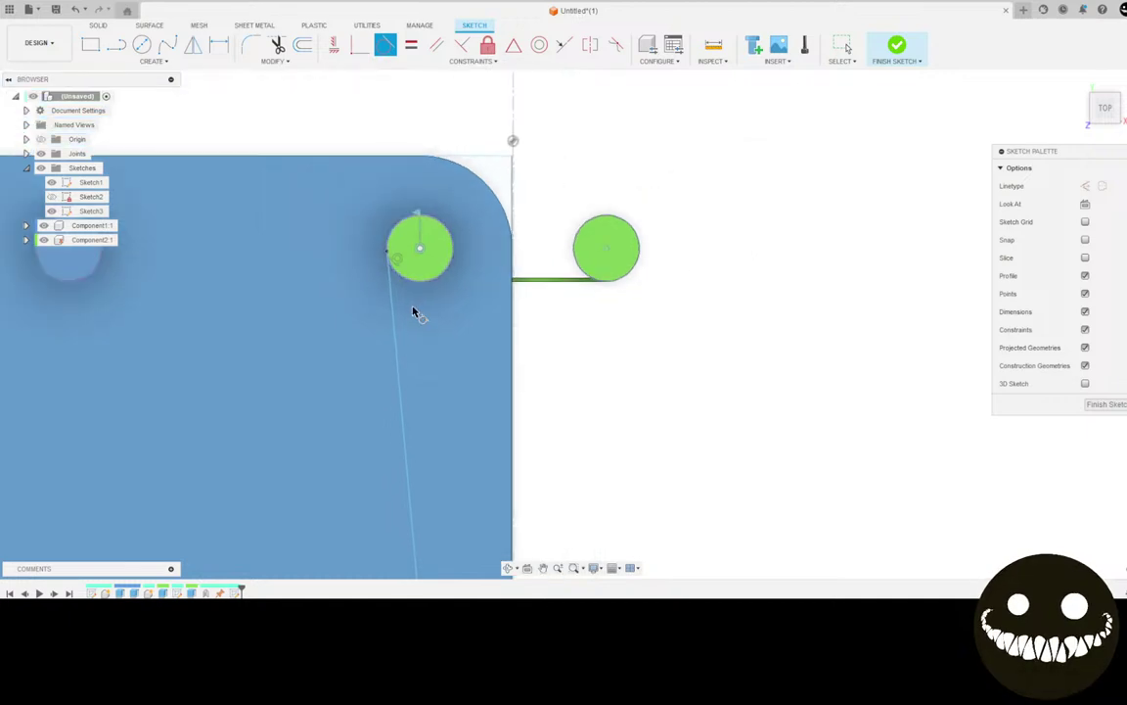
{"action": "scroll", "coordinate": [413, 312], "scroll_direction": "down", "scroll_amount": 5}
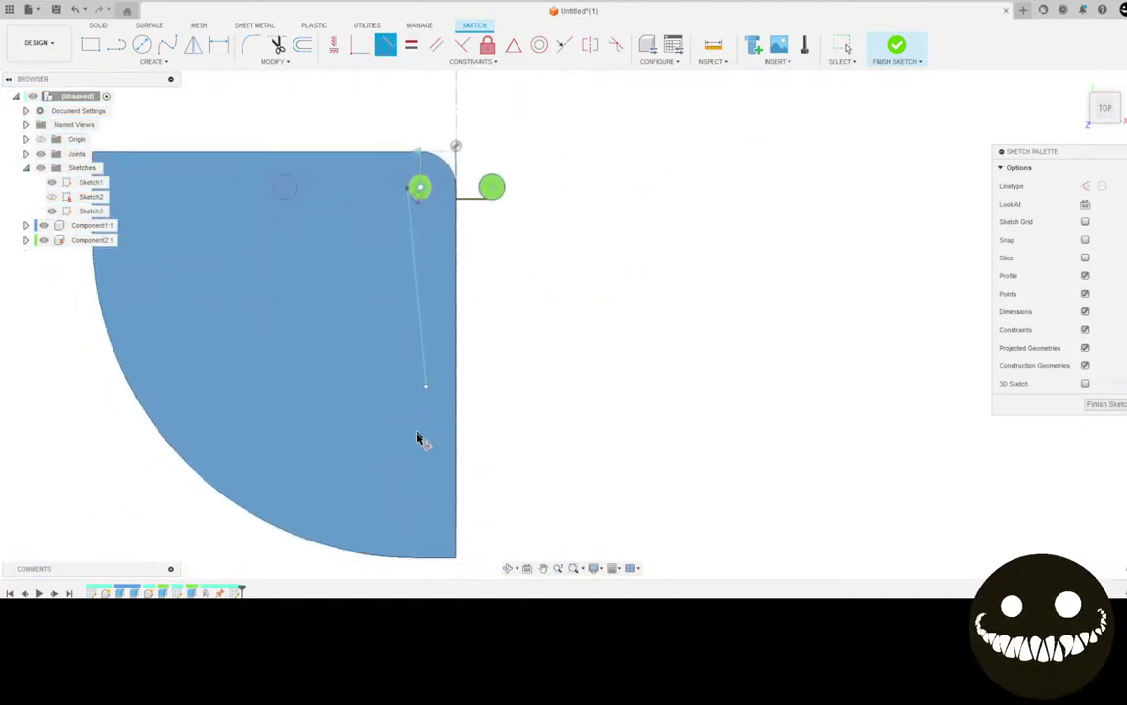
Move the steep line's lower endpoint about 1.4 in in X and -0.2 in in Y, away from the side plate's straight edge
{"action": "key", "text": "m"}
{"action": "left_click", "coordinate": [424, 387]}
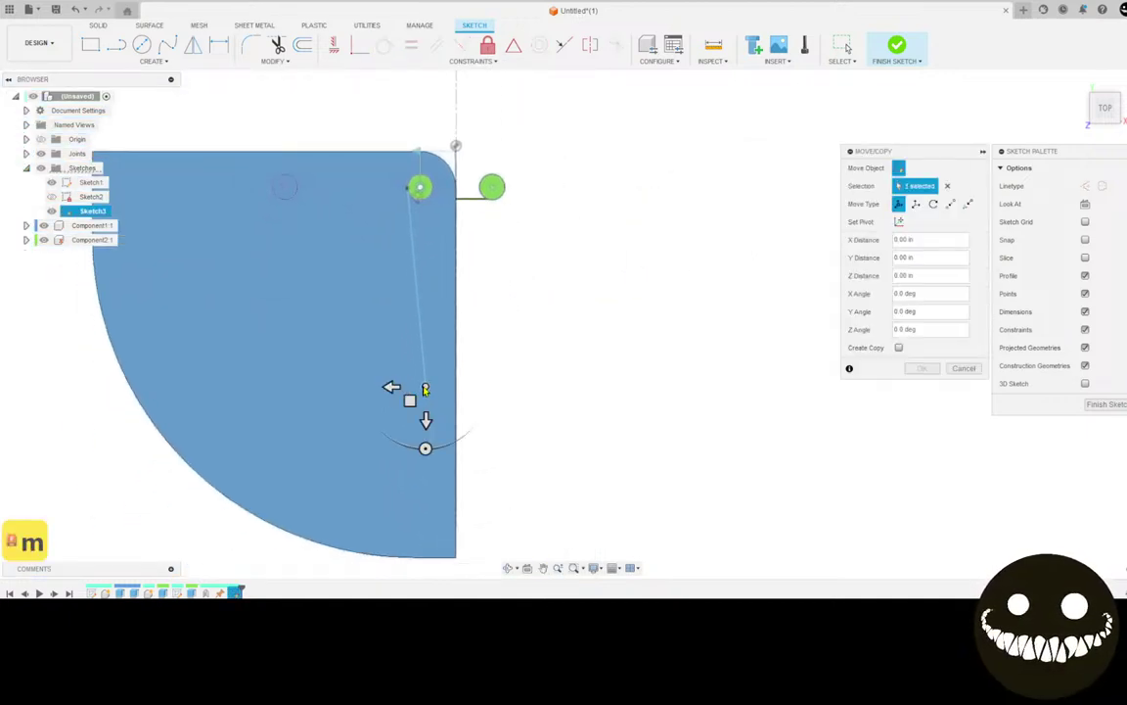
{"action": "left_click_drag", "start_coordinate": [425, 388], "coordinate": [378, 379]}
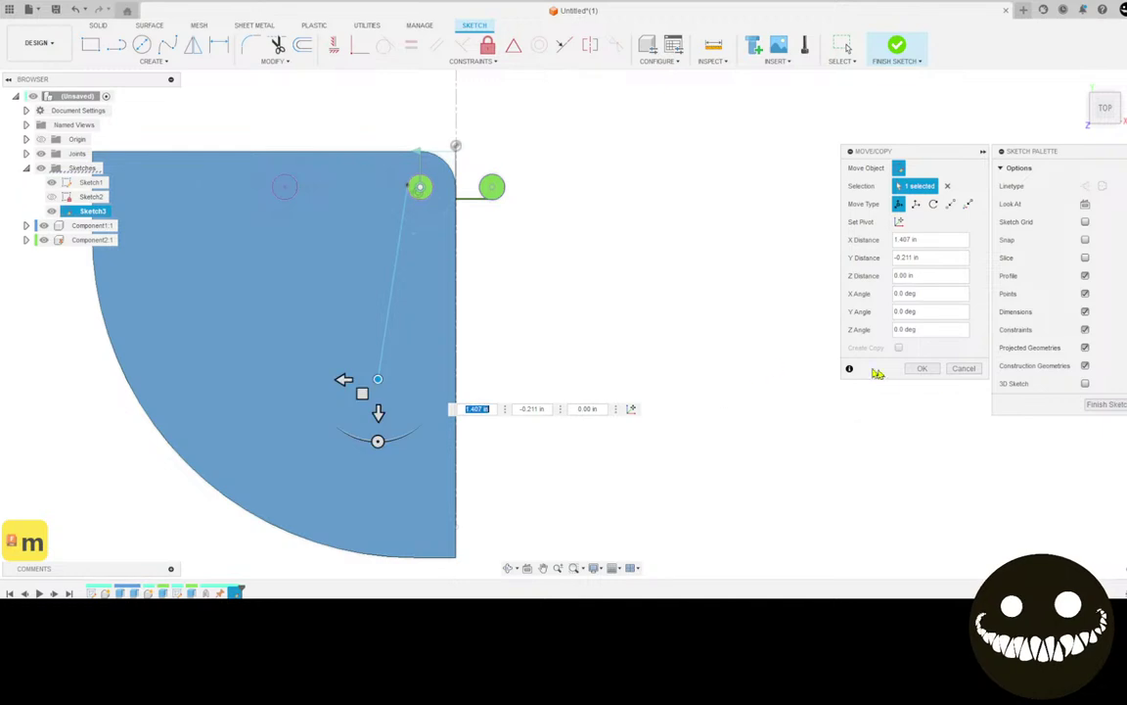
{"action": "left_click", "coordinate": [921, 368]}
Draw a horizontal construction line just below the steep line's lower end, crossing the side plate's straight vertical edge
{"action": "left_click", "coordinate": [116, 44]}
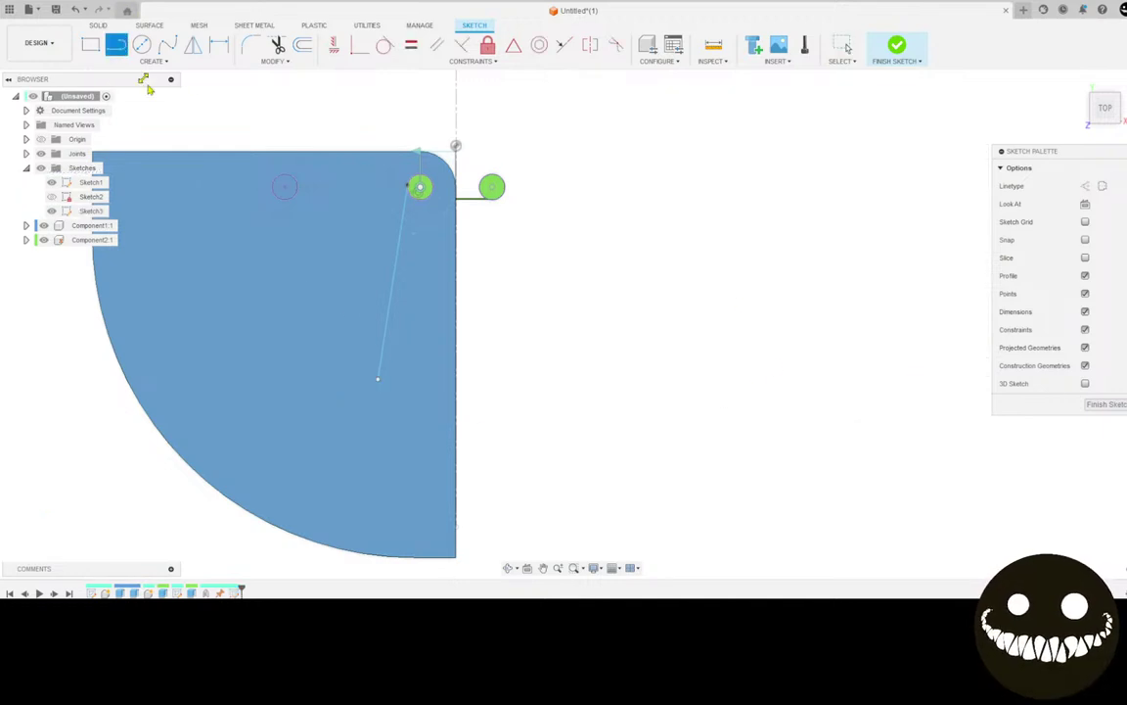
{"action": "scroll", "coordinate": [402, 395], "scroll_direction": "up", "scroll_amount": 3}
{"action": "left_click", "coordinate": [342, 403]}
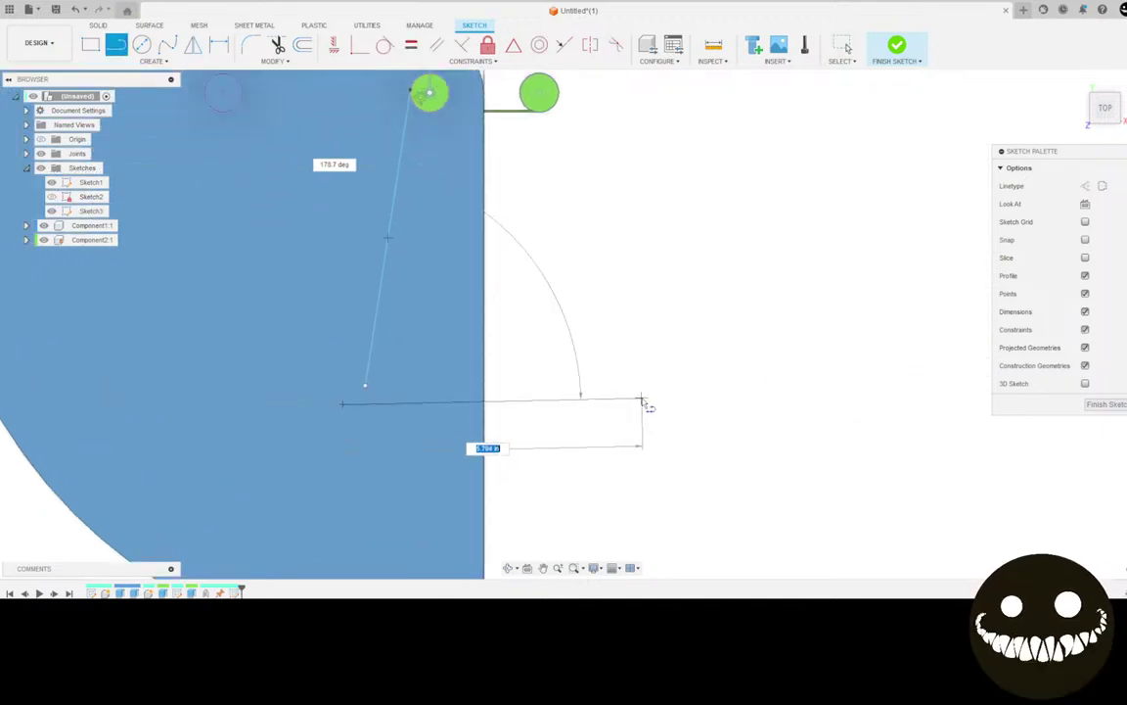
{"action": "left_click", "coordinate": [1085, 185]}
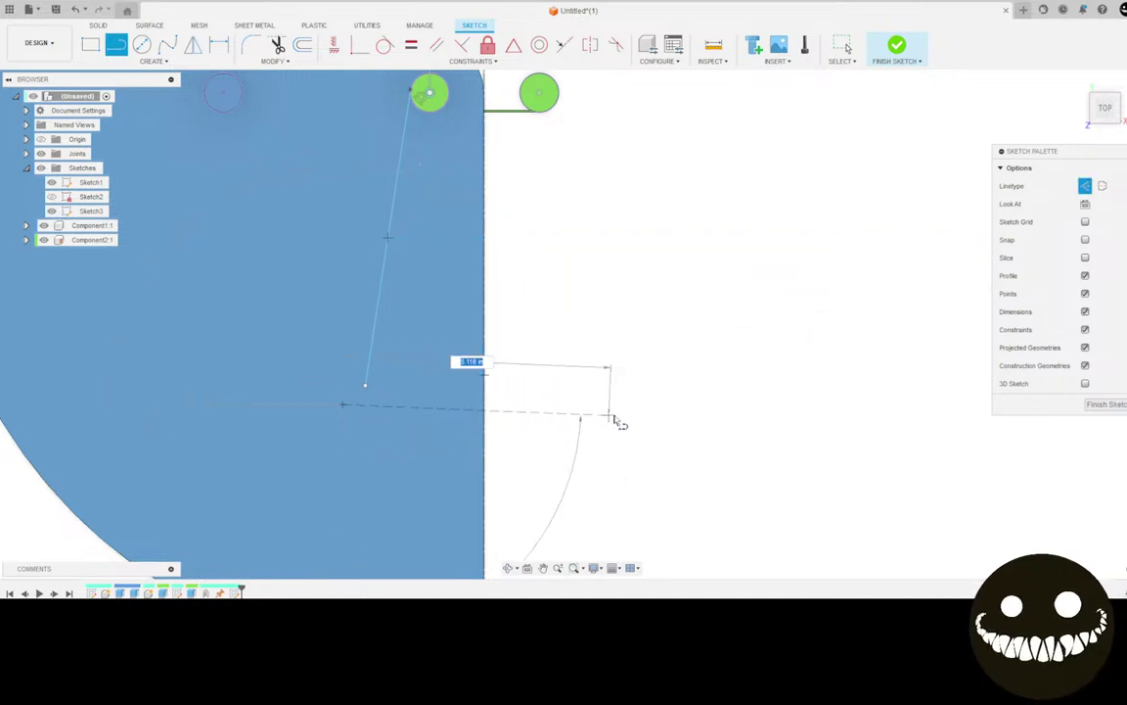
{"action": "left_click", "coordinate": [655, 405]}
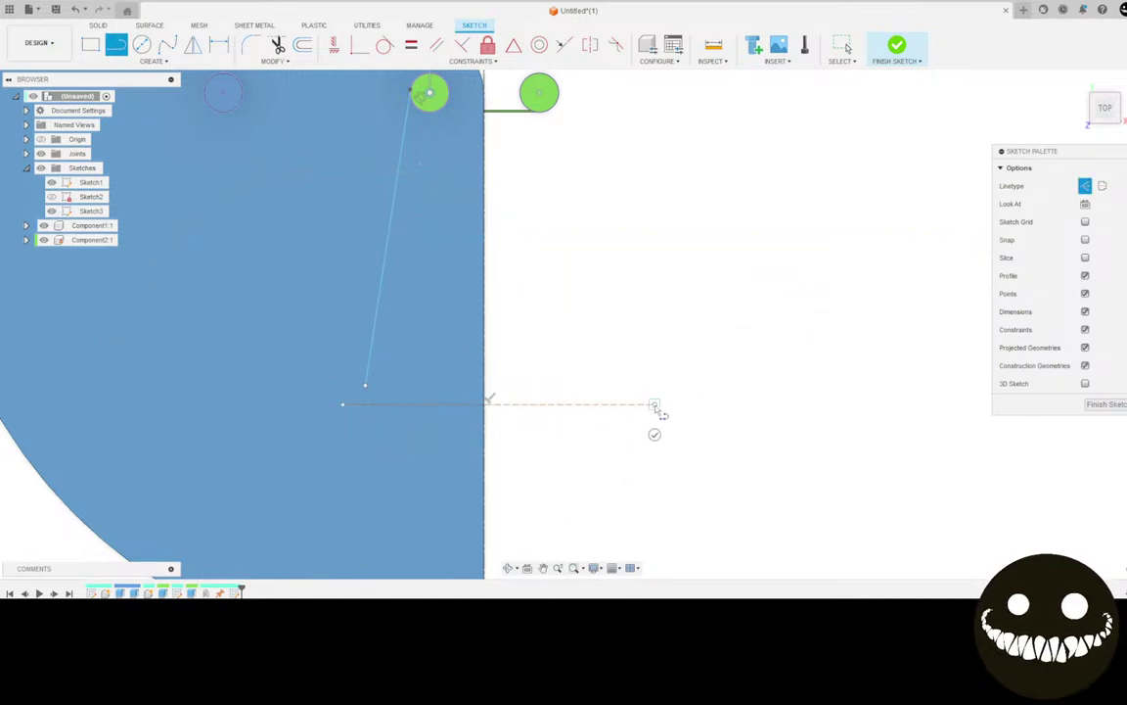
{"action": "left_click", "coordinate": [655, 435]}
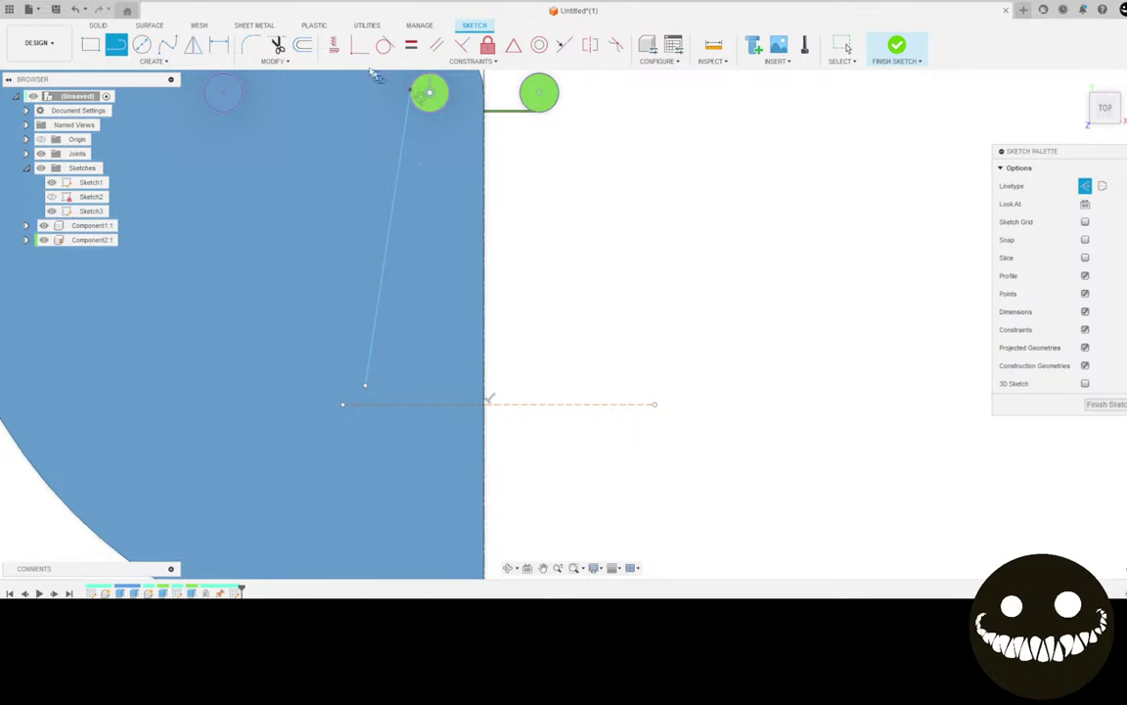
Make the steep line's lower endpoint coincident with the horizontal construction line
{"action": "left_click", "coordinate": [359, 44]}
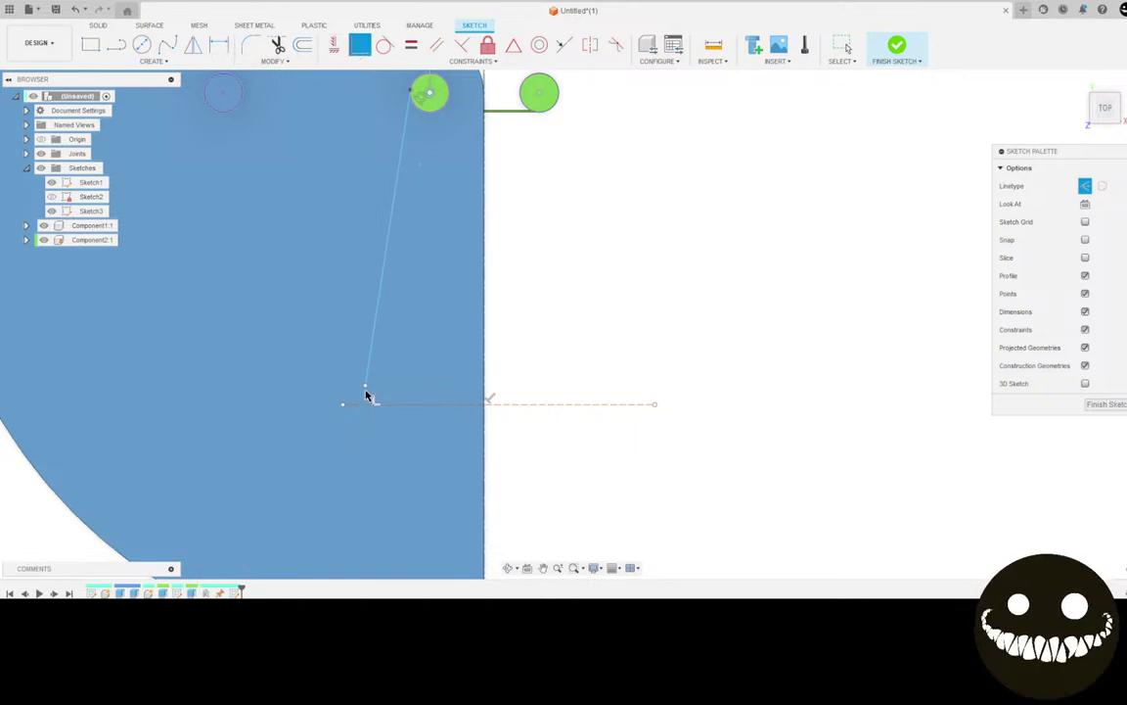
{"action": "left_click", "coordinate": [364, 388]}
{"action": "left_click", "coordinate": [365, 406]}
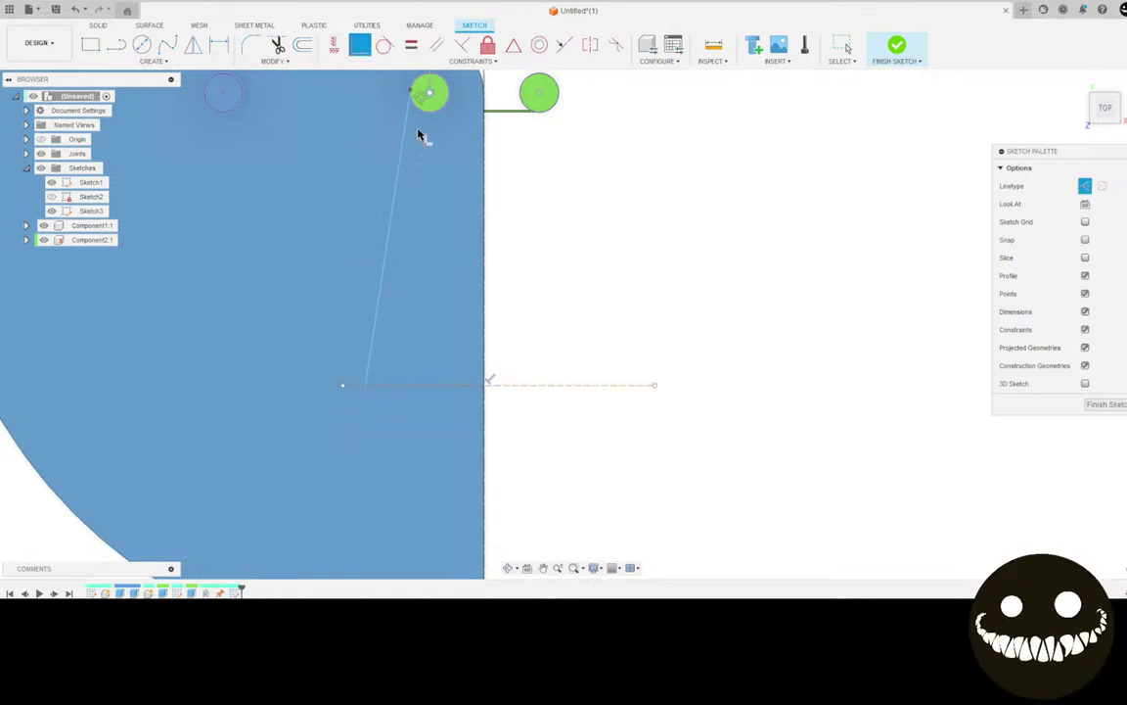
Draw two horizontal construction lines linking the pin circles, one tangent across their tops and one between their outer sides
{"action": "scroll", "coordinate": [466, 198], "scroll_direction": "down", "scroll_amount": 3}
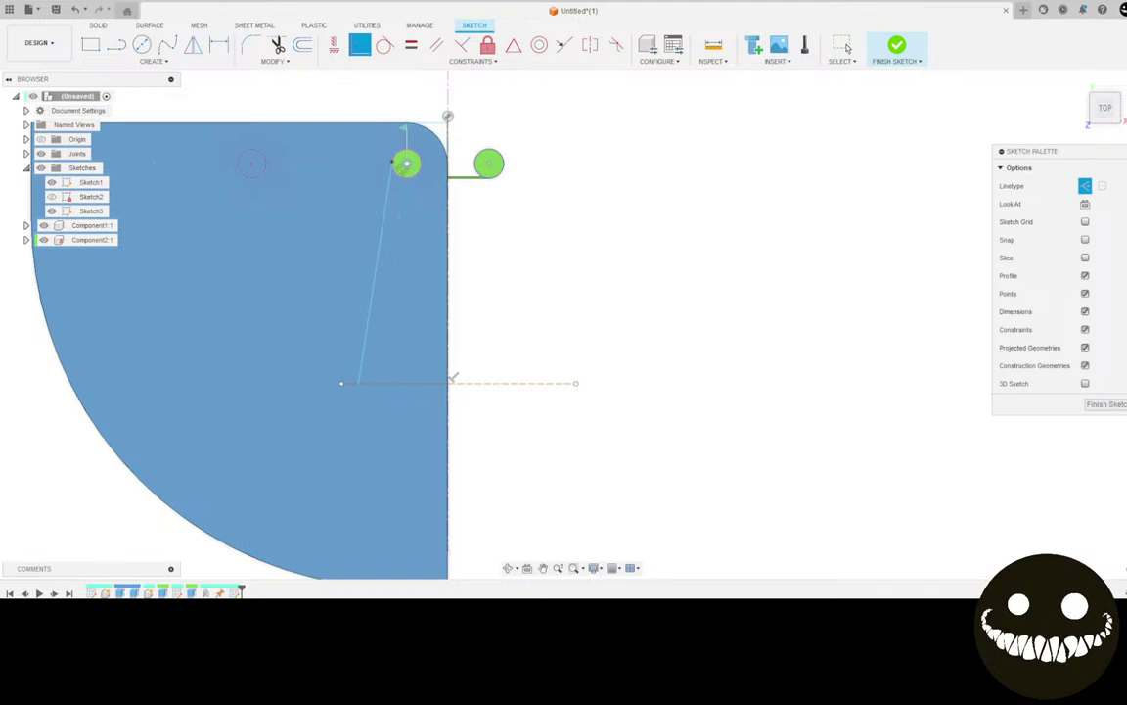
{"action": "left_click_drag", "start_coordinate": [0, 156], "coordinate": [0, 29]}
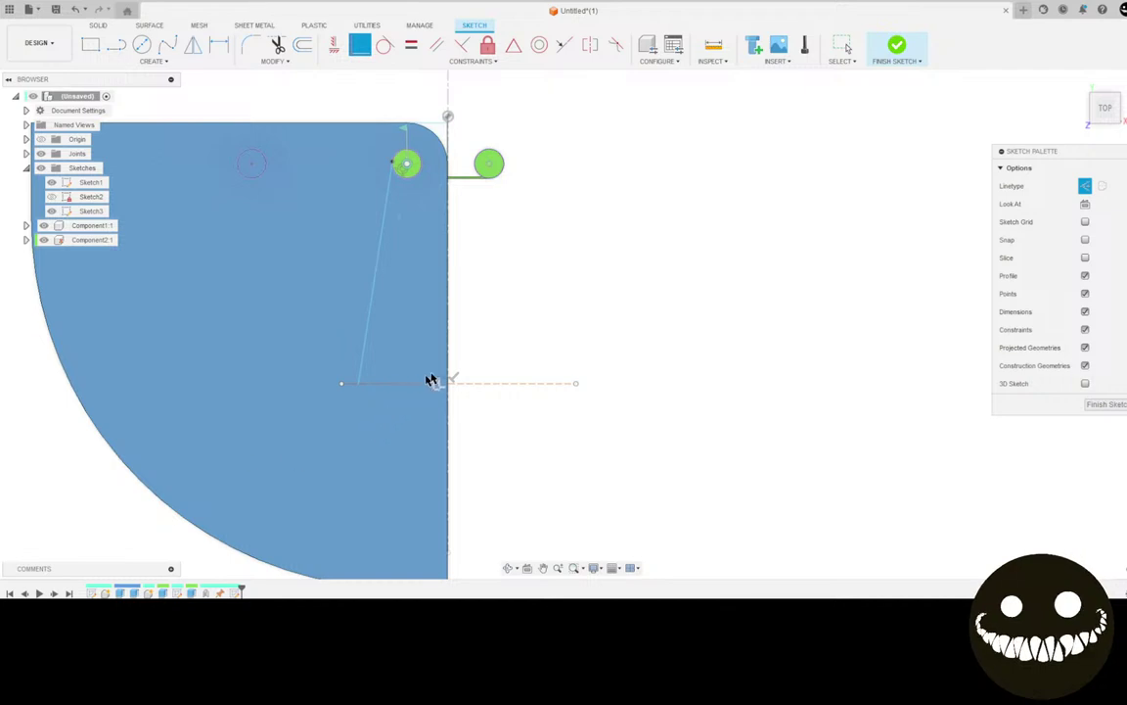
{"action": "middle_click_drag", "start_coordinate": [430, 379], "coordinate": [366, 460]}
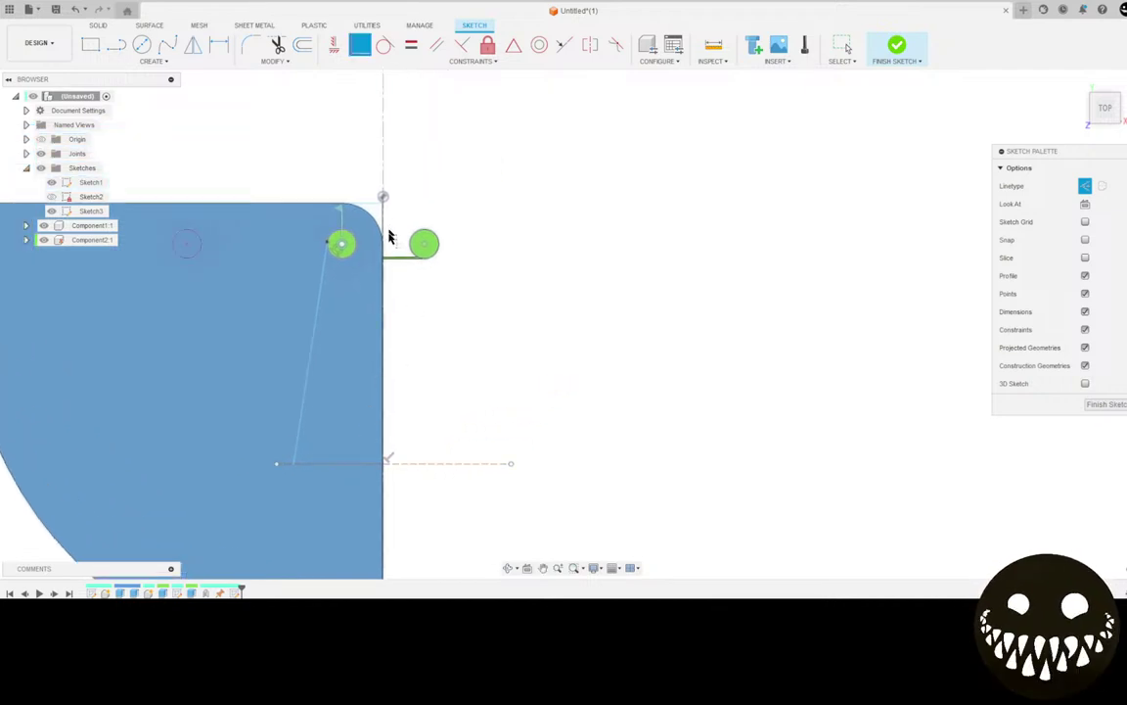
{"action": "left_click", "coordinate": [116, 44]}
{"action": "scroll", "coordinate": [416, 190], "scroll_direction": "up", "scroll_amount": 5}
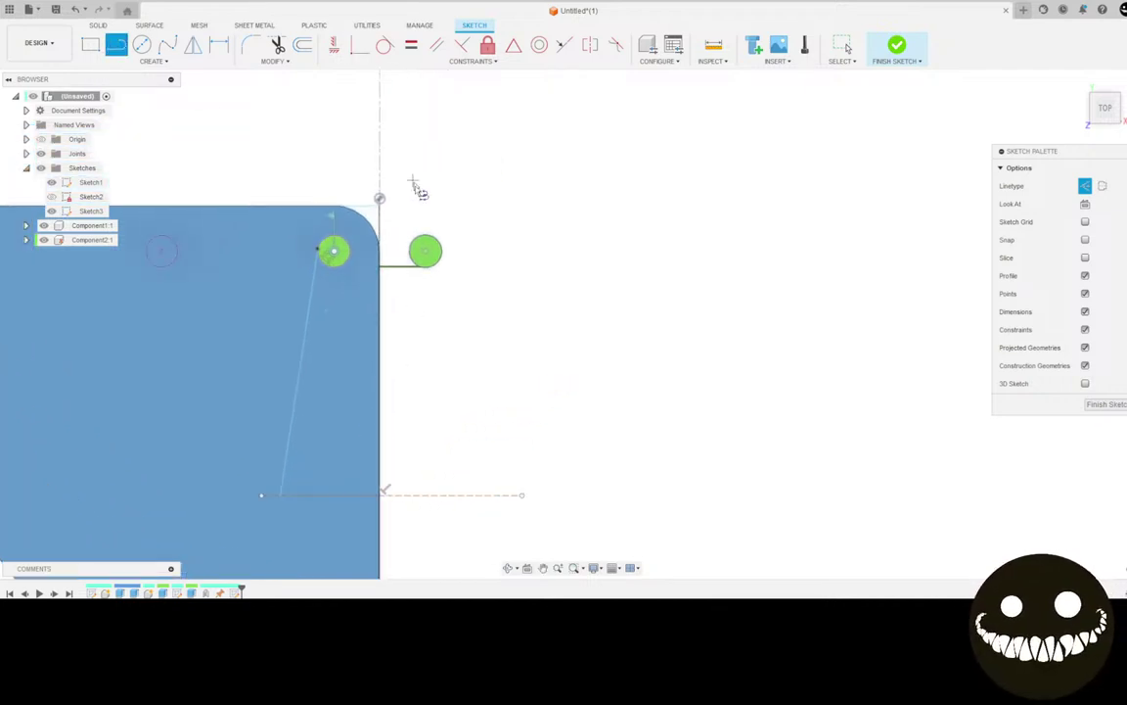
{"action": "scroll", "coordinate": [396, 218], "scroll_direction": "up", "scroll_amount": 1}
{"action": "scroll", "coordinate": [355, 249], "scroll_direction": "up", "scroll_amount": 2}
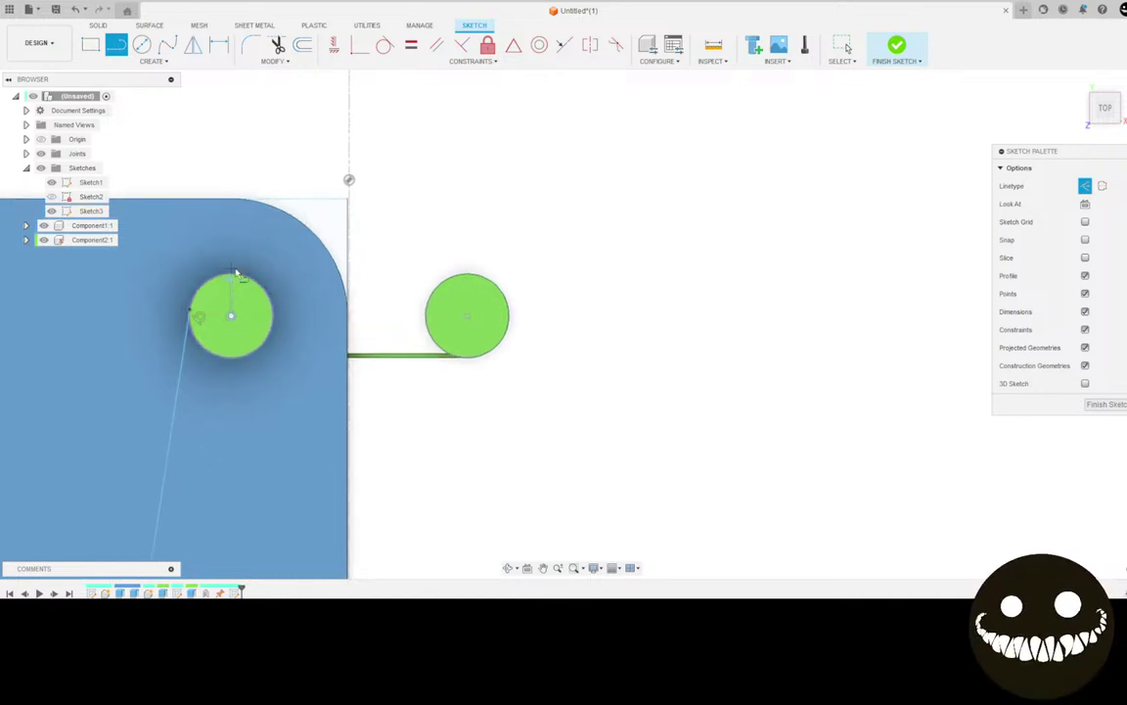
{"action": "left_click_drag", "start_coordinate": [231, 275], "coordinate": [468, 274]}
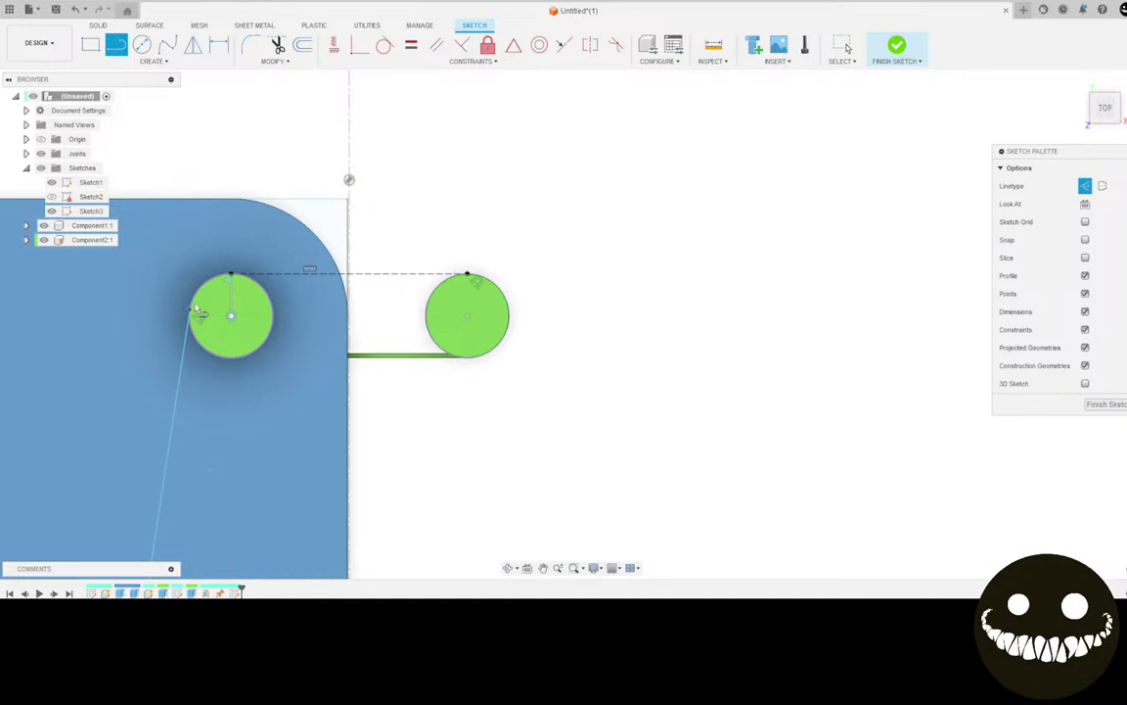
{"action": "left_click", "coordinate": [194, 313]}
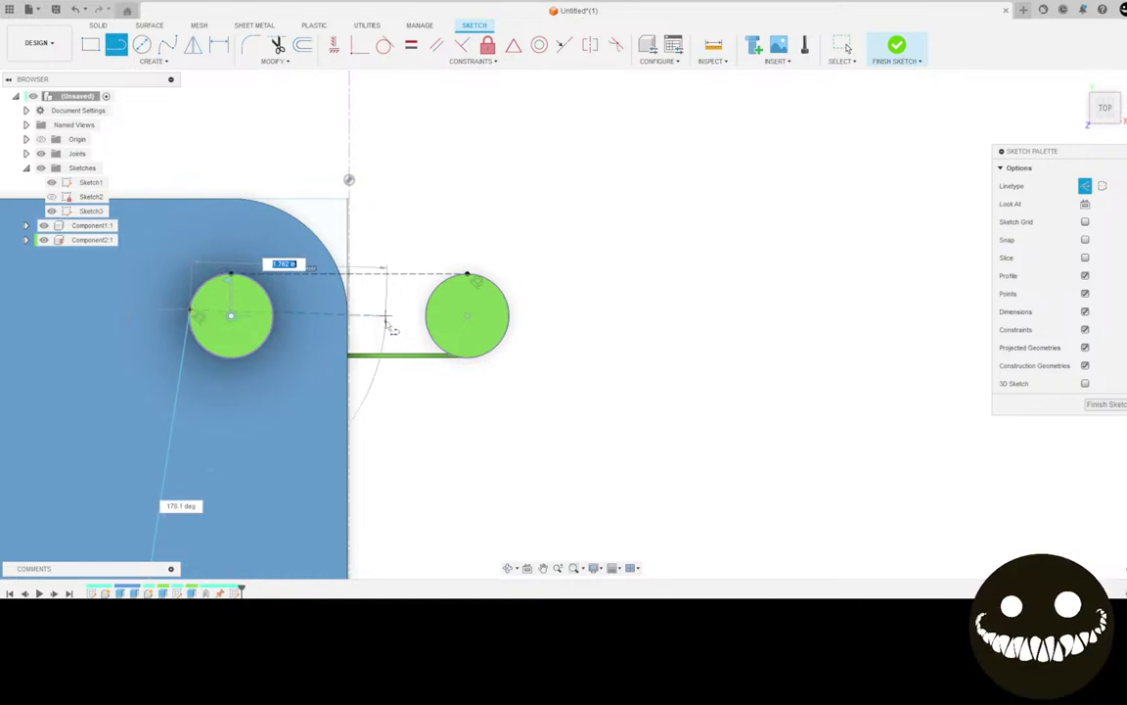
{"action": "left_click", "coordinate": [511, 313]}
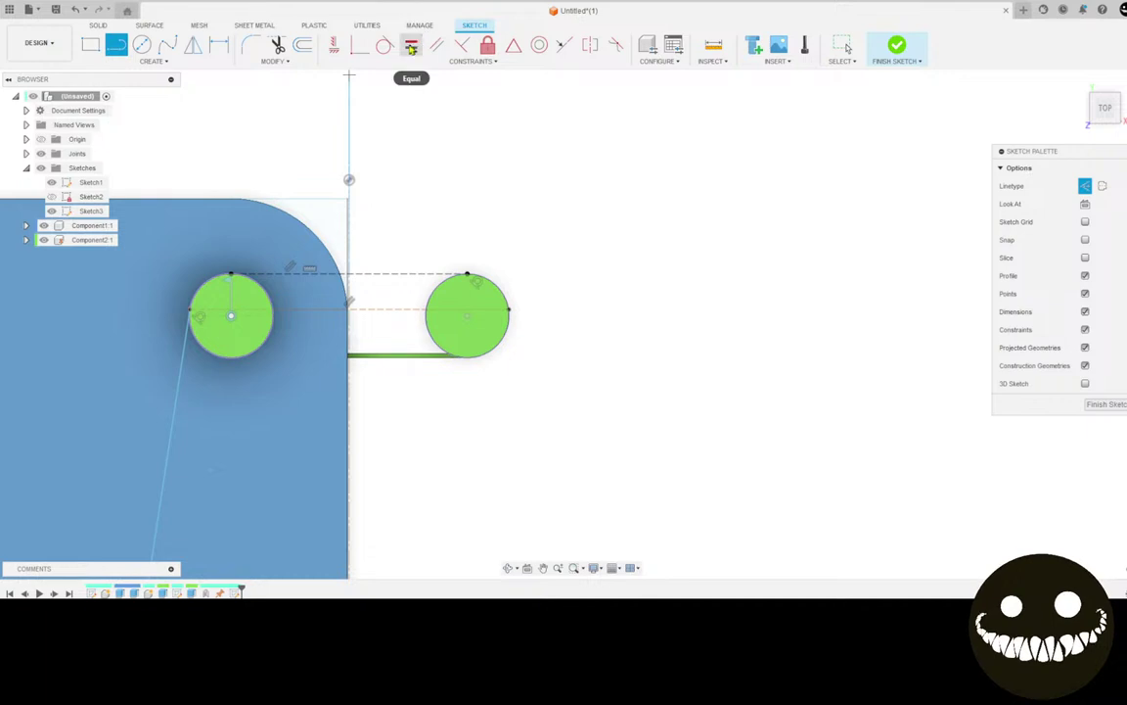
Offset the construction line between the pin circles' outer sides upward by 0.625 in
{"action": "left_click", "coordinate": [305, 46]}
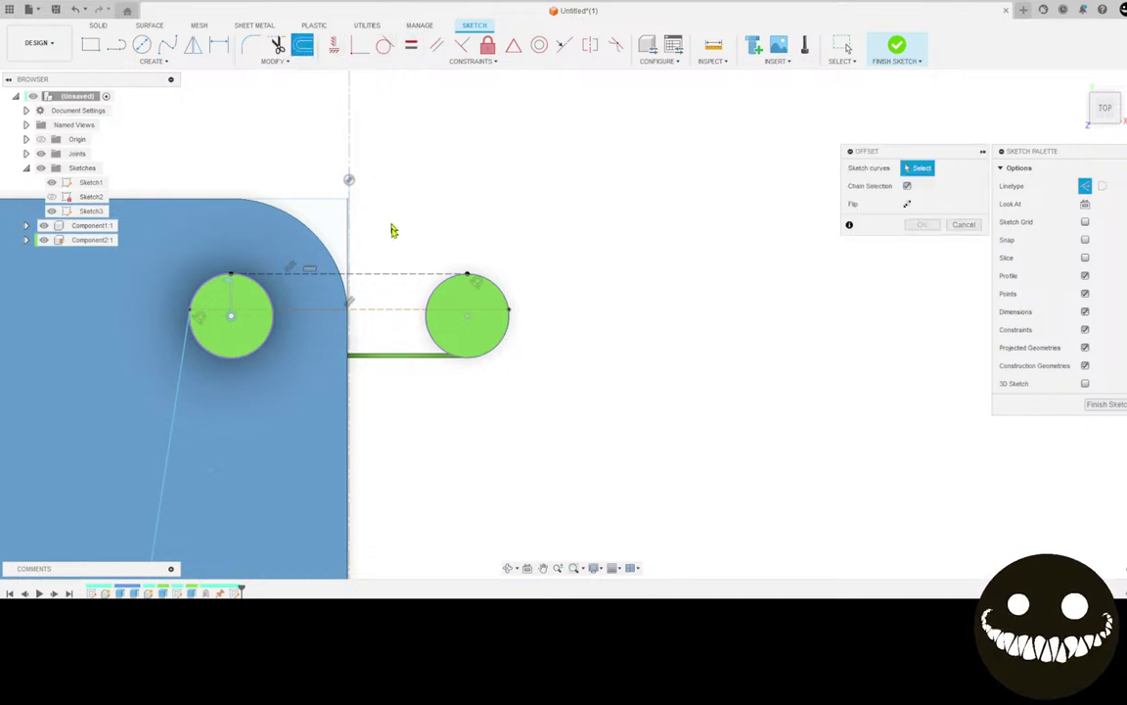
{"action": "left_click", "coordinate": [373, 313]}
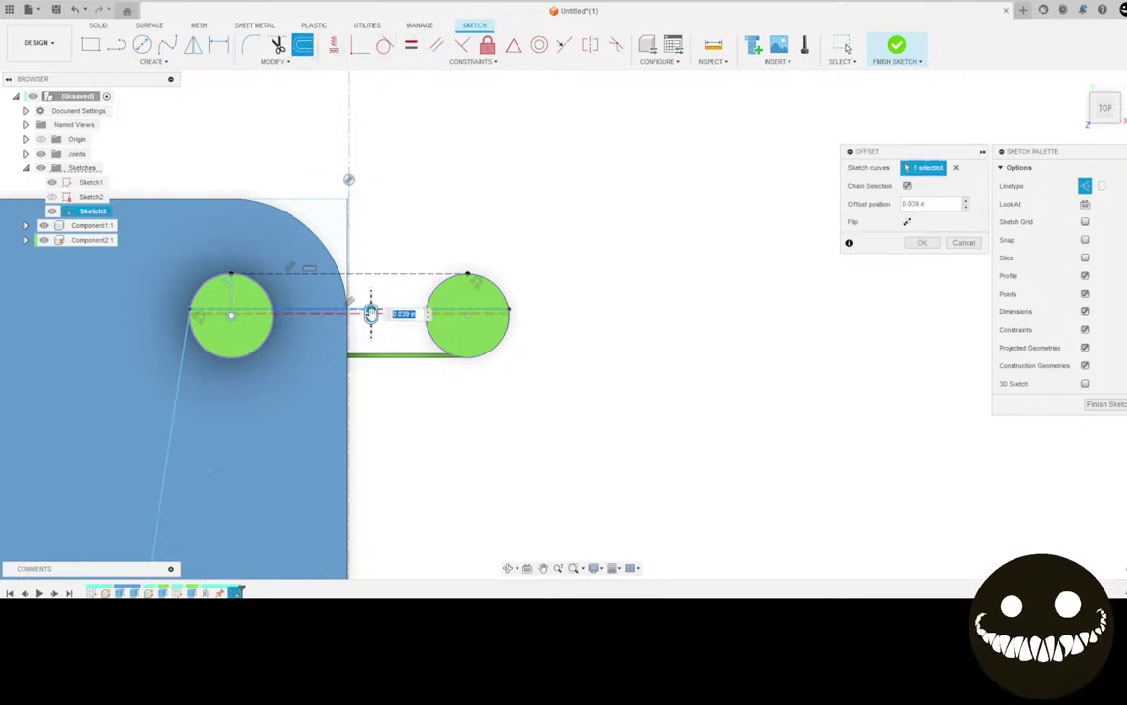
{"action": "left_click_drag", "start_coordinate": [371, 313], "coordinate": [367, 232]}
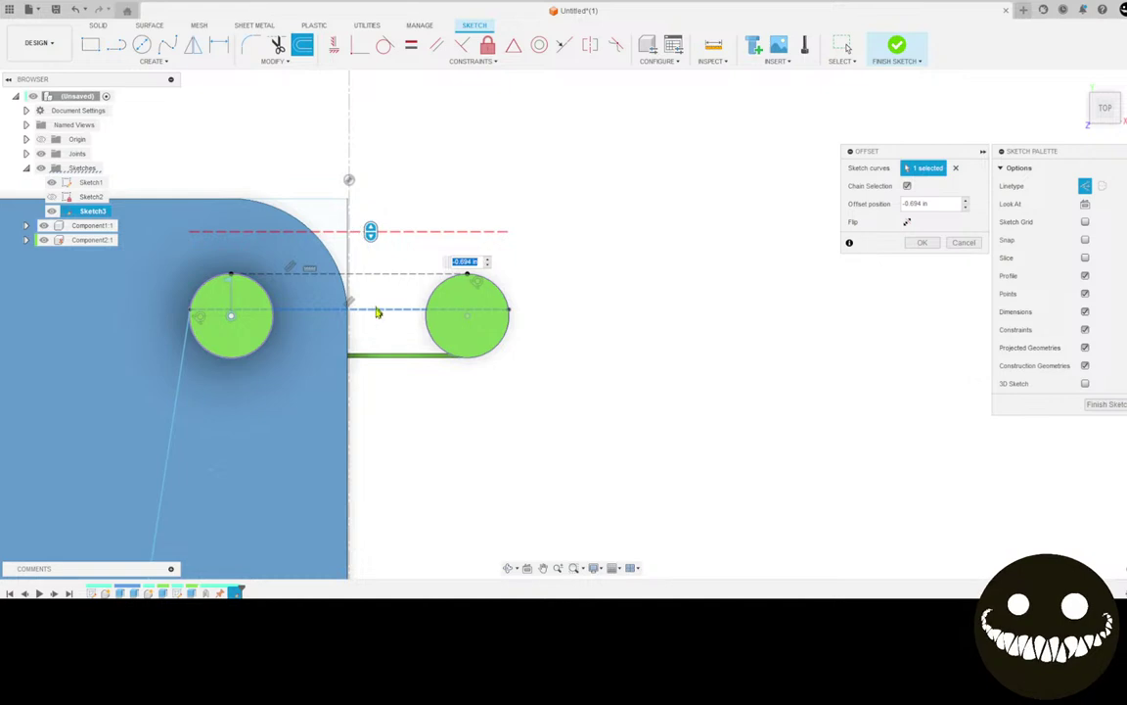
{"action": "type", "text": "-0"}
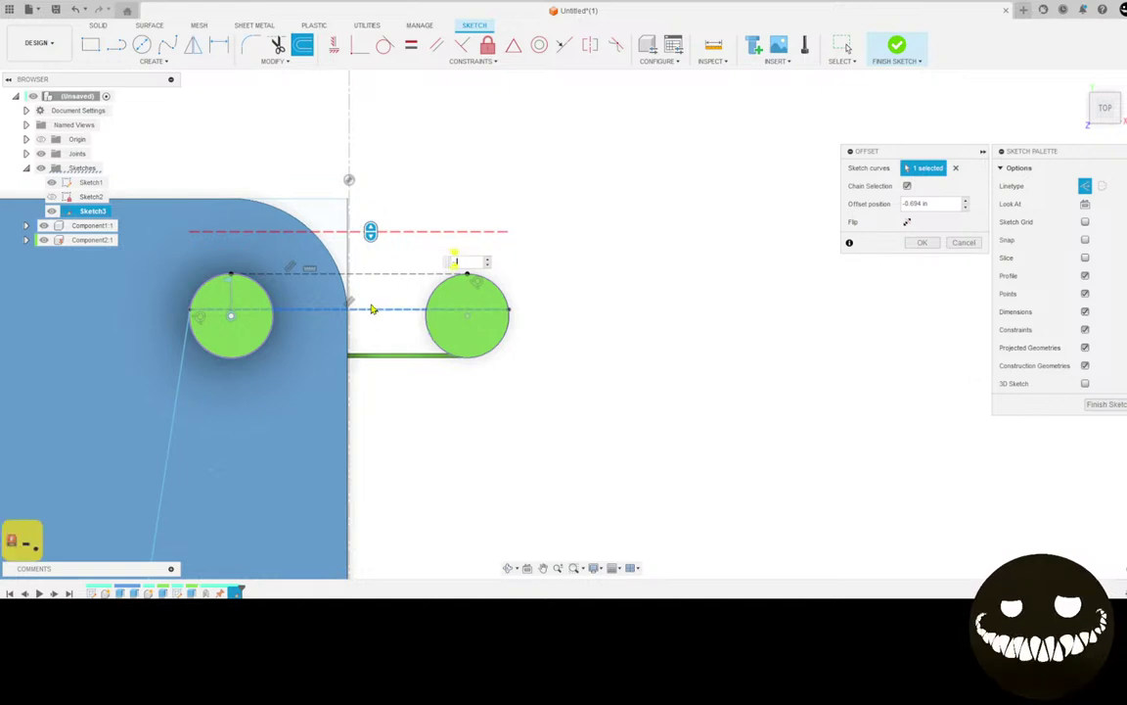
{"action": "type", "text": ".625"}
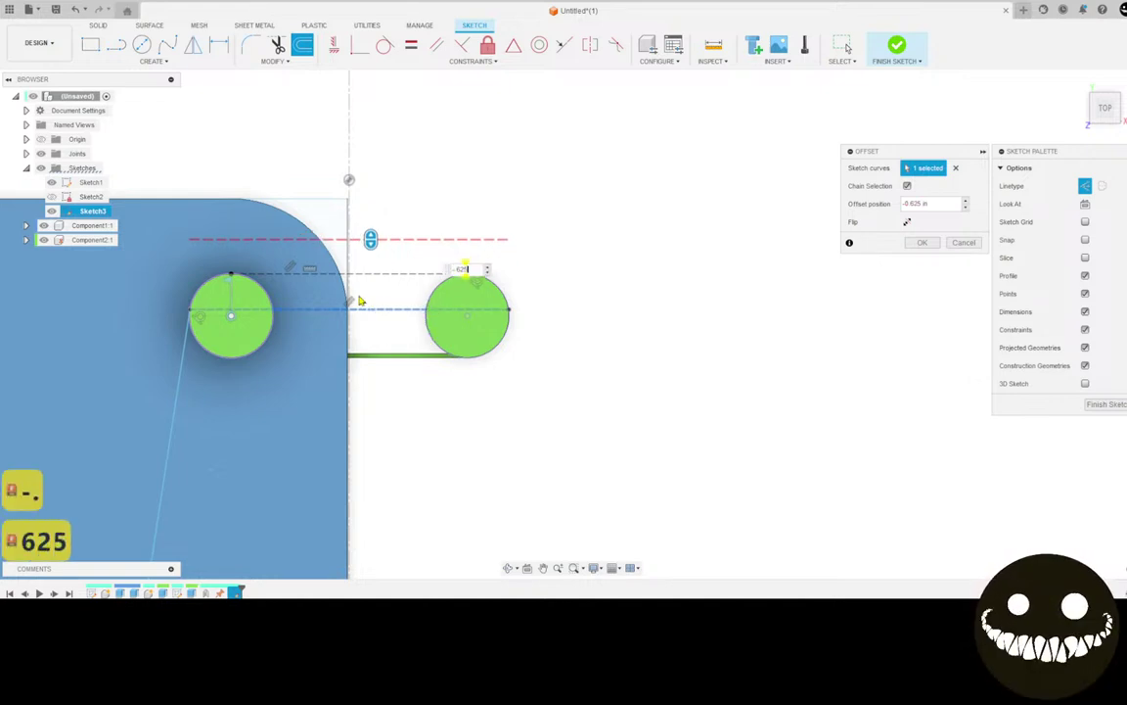
{"action": "key", "text": "Return"}
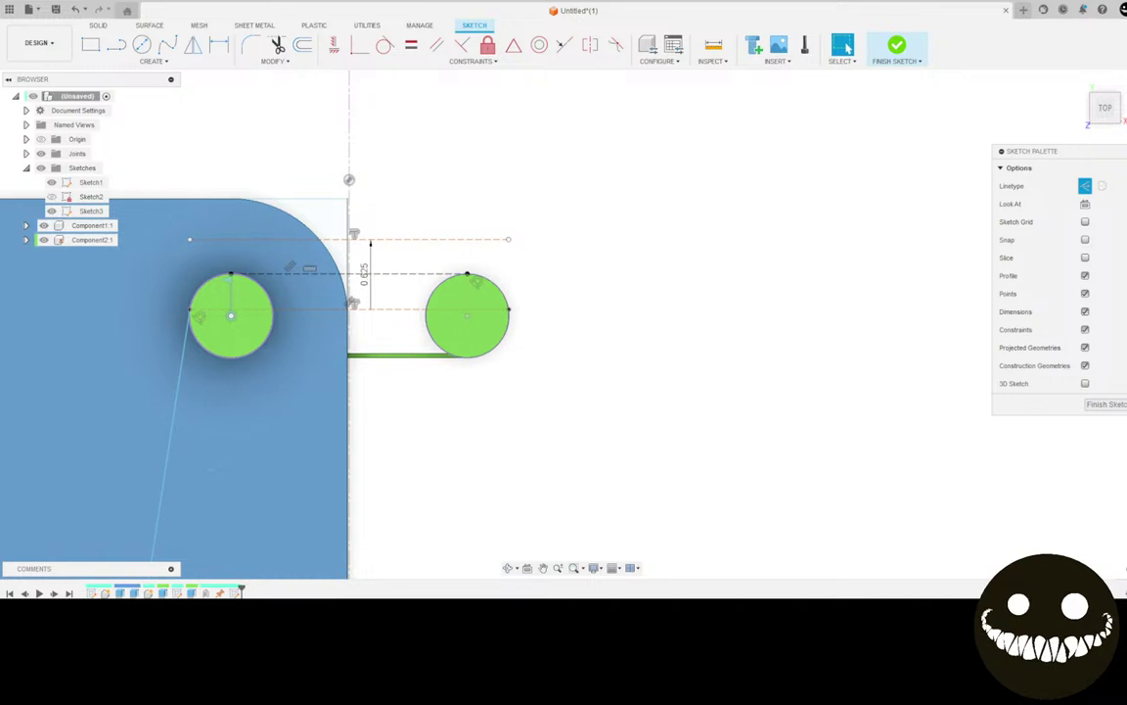
{"action": "left_click_drag", "start_coordinate": [0, 127], "coordinate": [0, 127]}
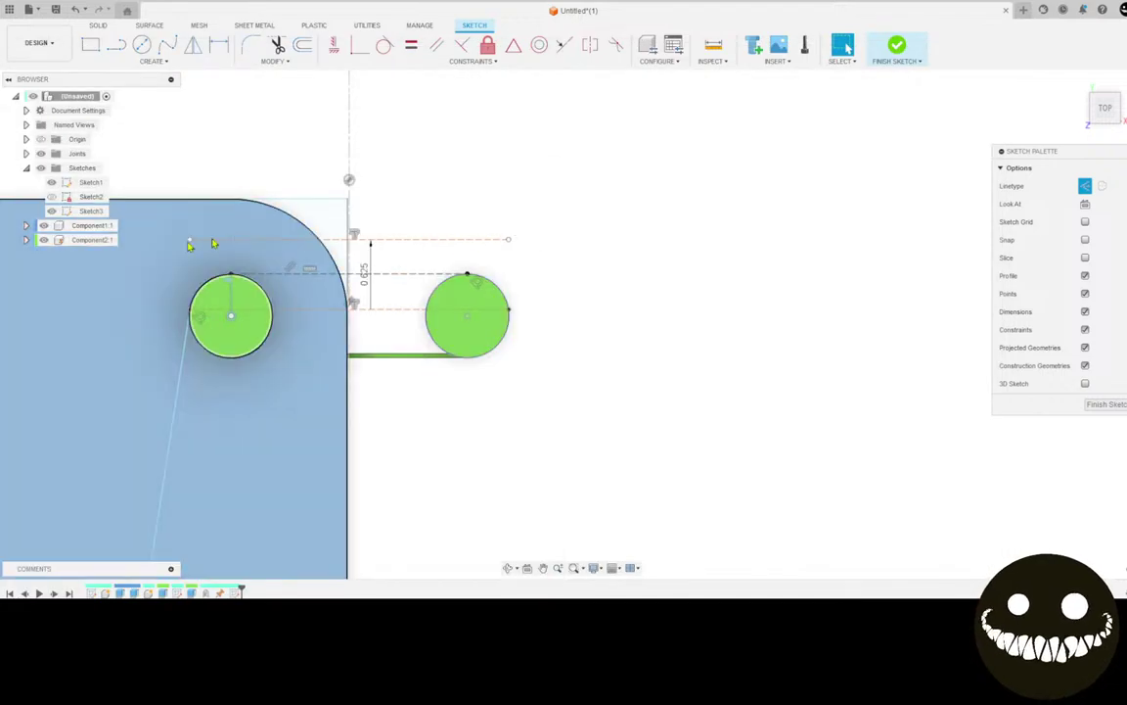
Draw a three-point construction arc from the upper outer edge of one pin circle to the other, peaking at the offset line
{"action": "left_click", "coordinate": [149, 61]}
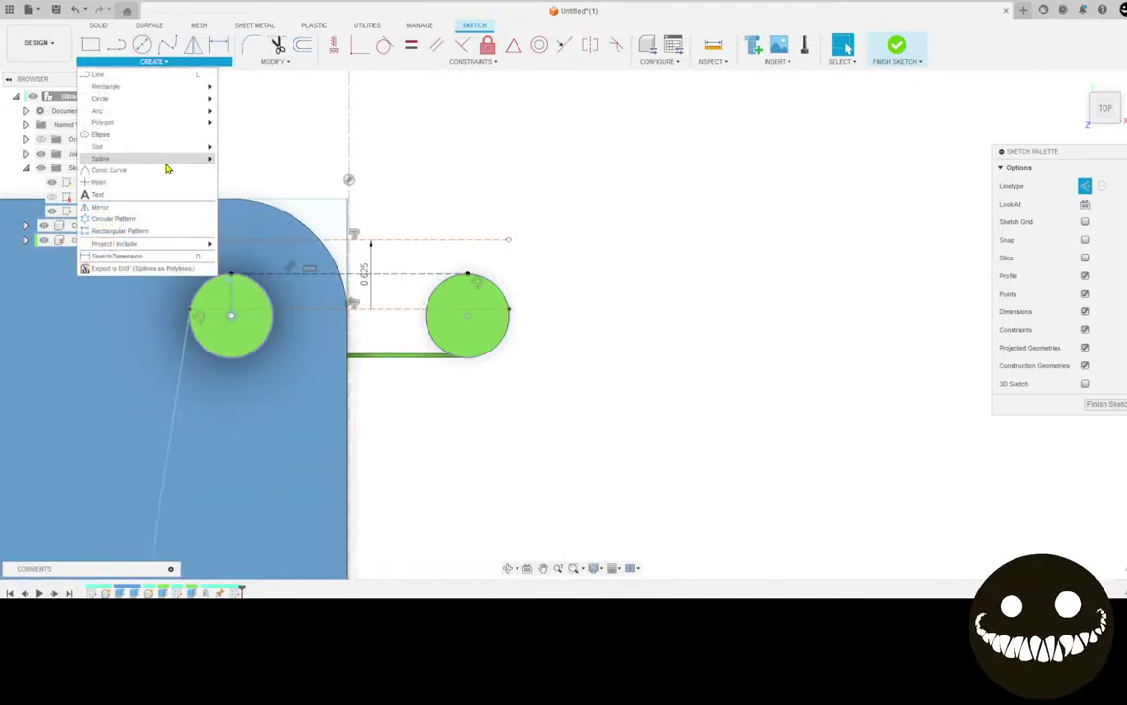
{"action": "mouse_move", "coordinate": [189, 119]}
{"action": "left_click", "coordinate": [230, 121]}
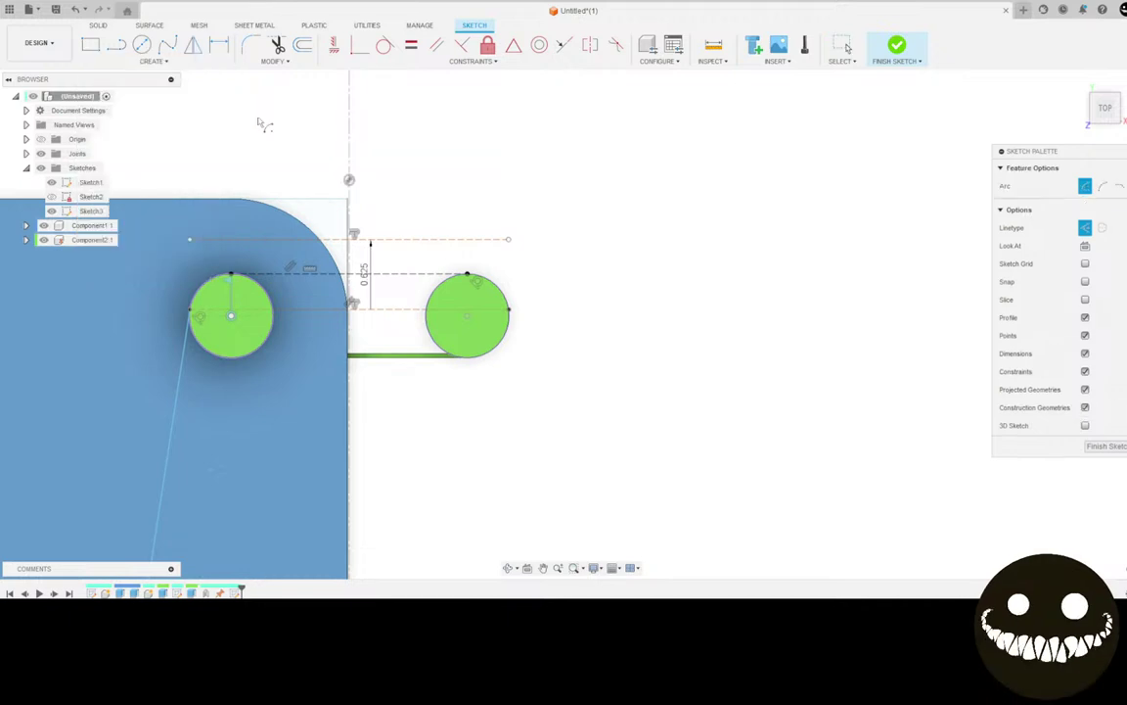
{"action": "left_click", "coordinate": [150, 62]}
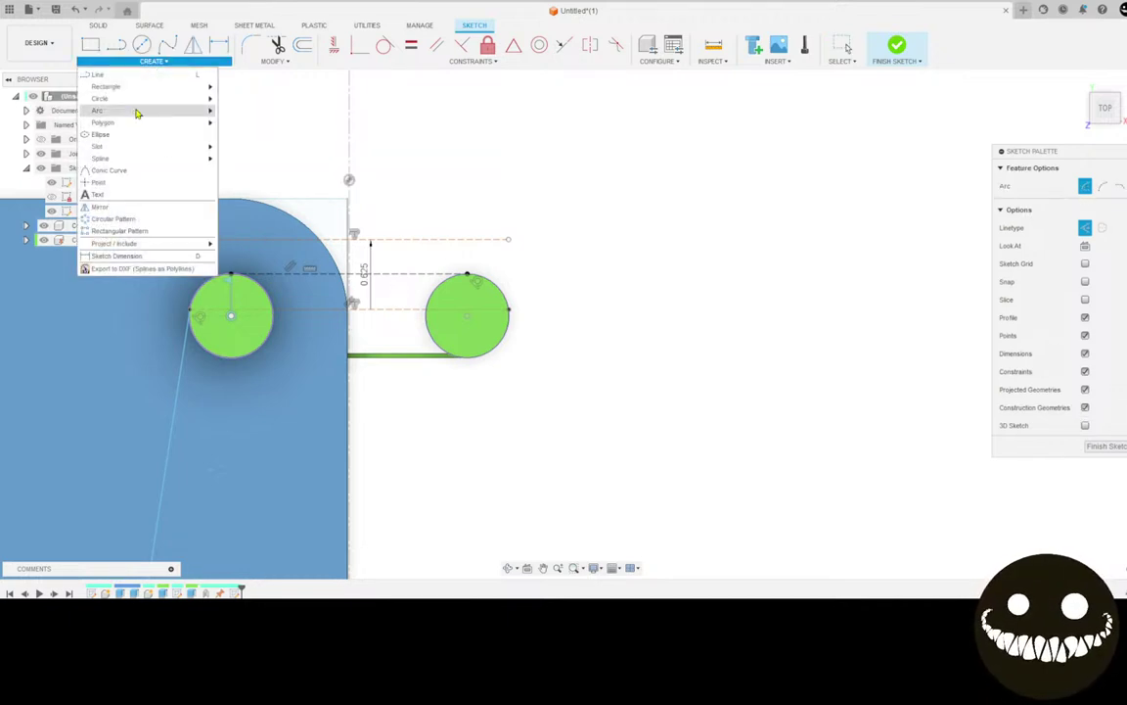
{"action": "mouse_move", "coordinate": [201, 110]}
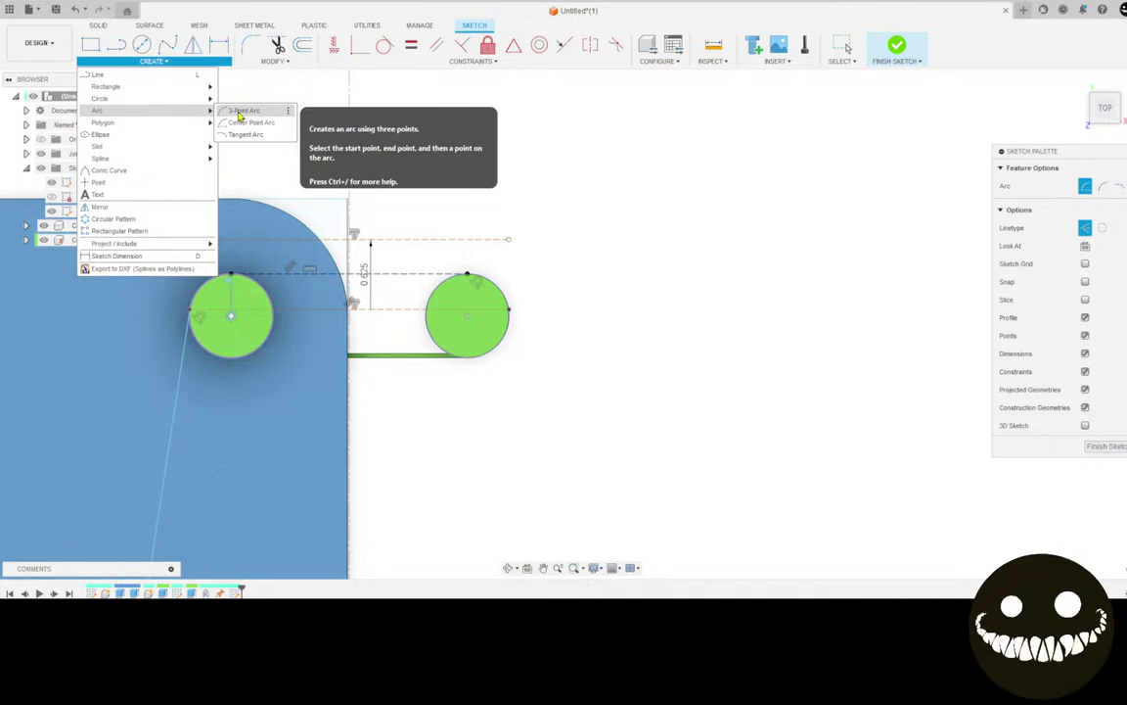
{"action": "left_click", "coordinate": [238, 112]}
{"action": "scroll", "coordinate": [217, 286], "scroll_direction": "up", "scroll_amount": 2}
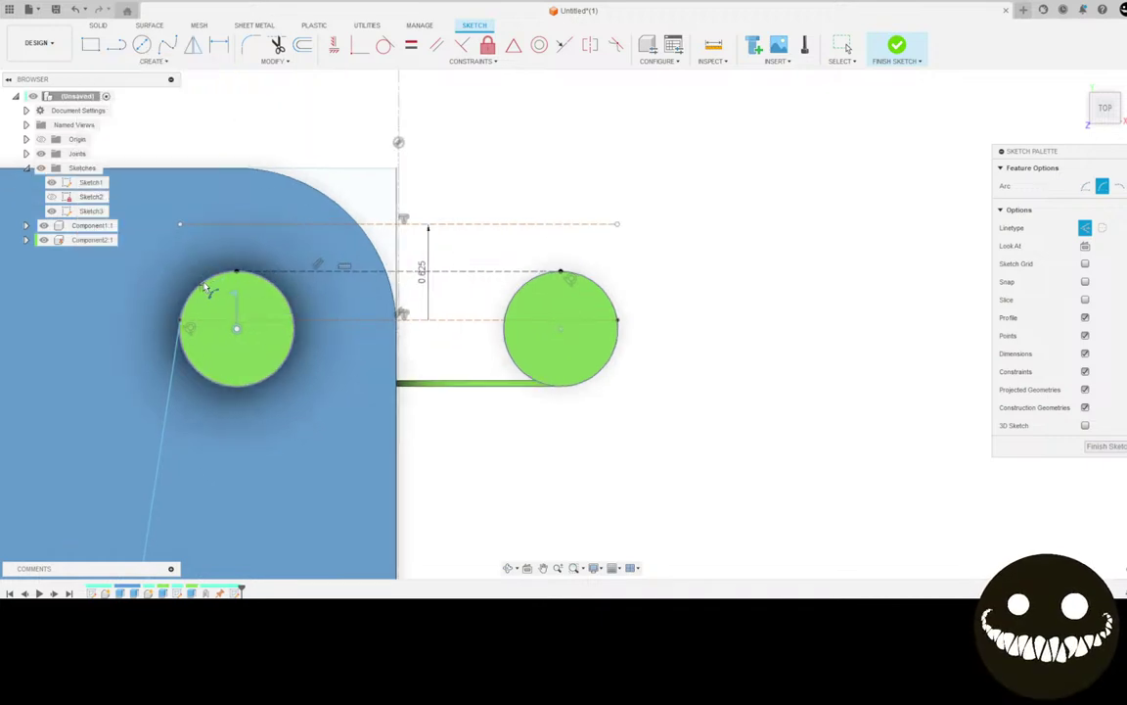
{"action": "left_click", "coordinate": [236, 271]}
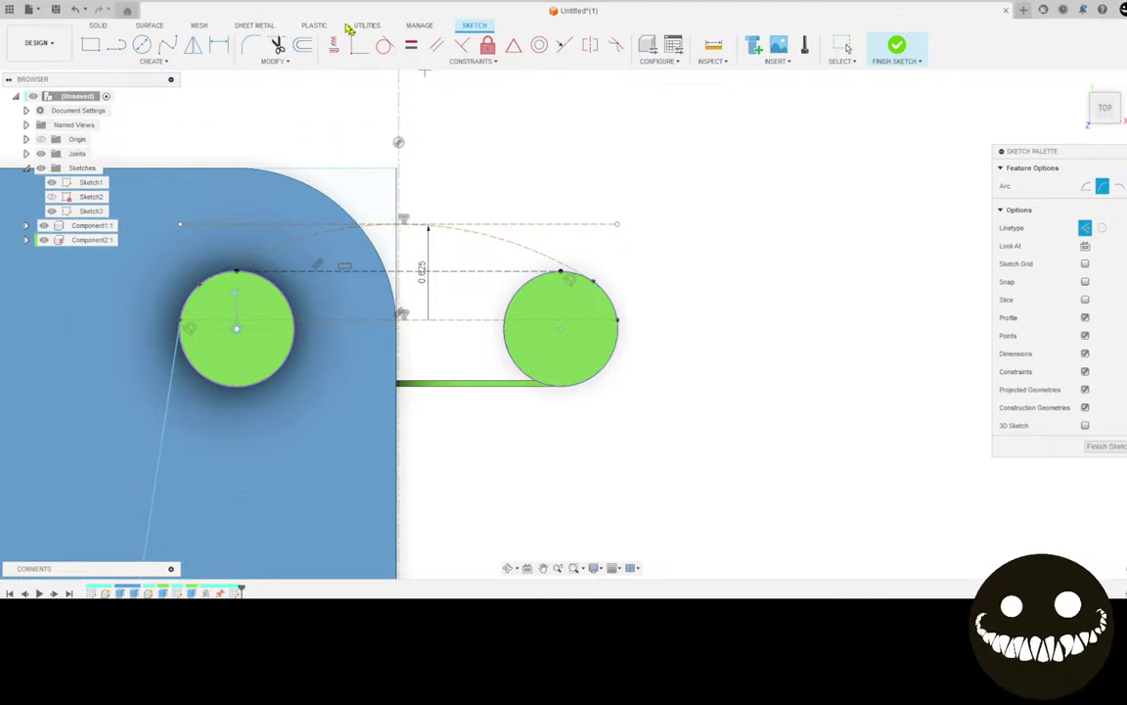
Constrain the construction arc tangent to both pin circles and to the offset construction line
{"action": "left_click", "coordinate": [385, 44]}
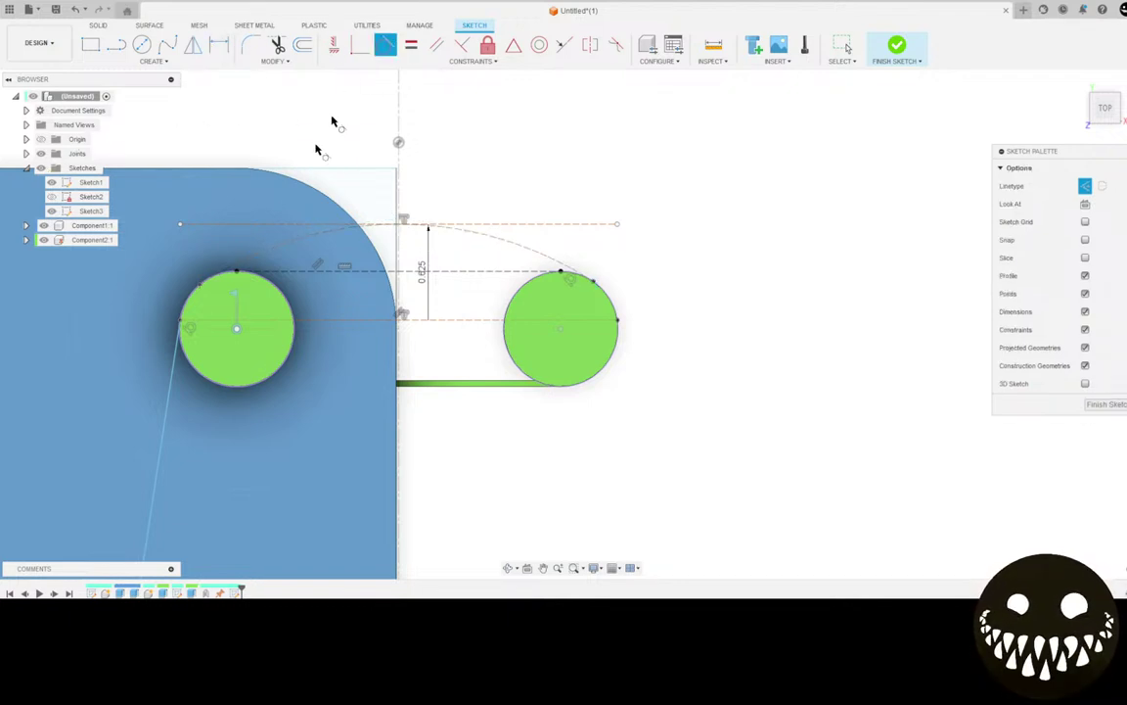
{"action": "left_click", "coordinate": [251, 258]}
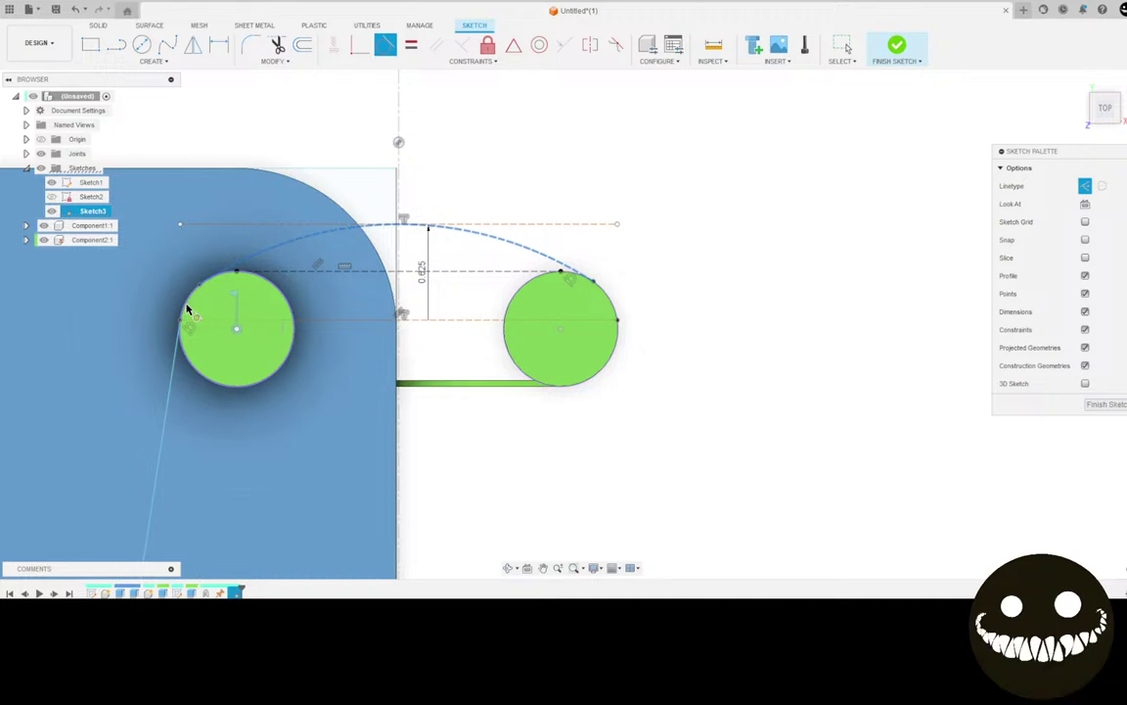
{"action": "left_click", "coordinate": [186, 309]}
{"action": "left_click", "coordinate": [530, 241]}
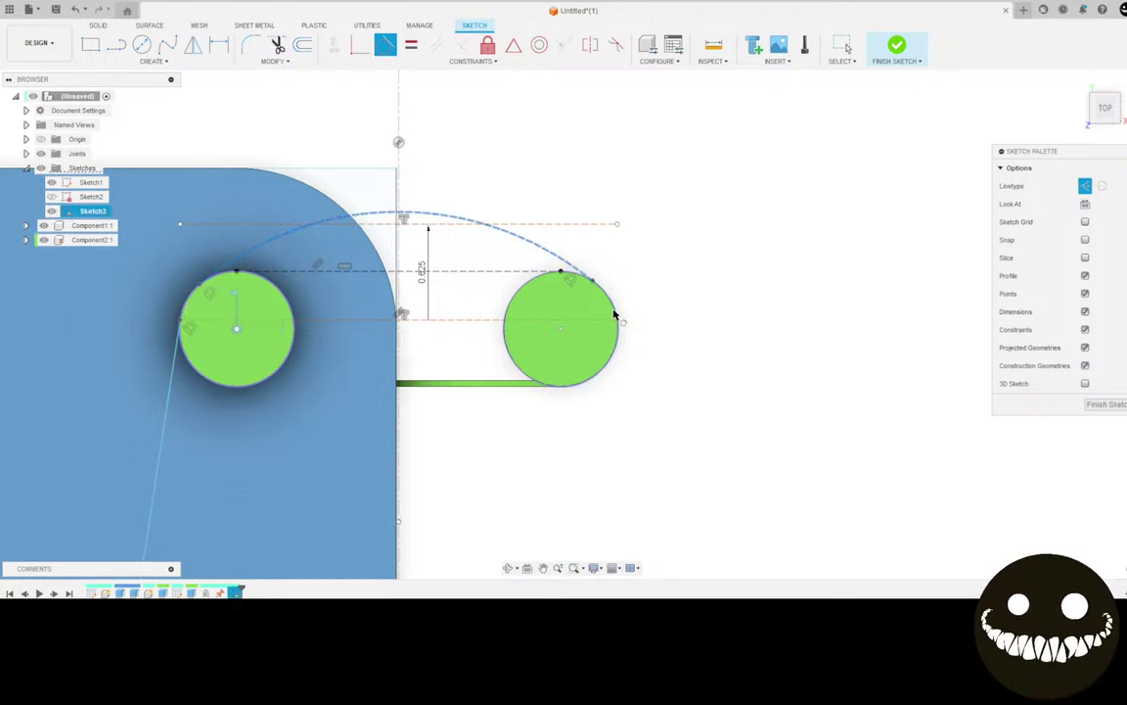
{"action": "left_click", "coordinate": [570, 275]}
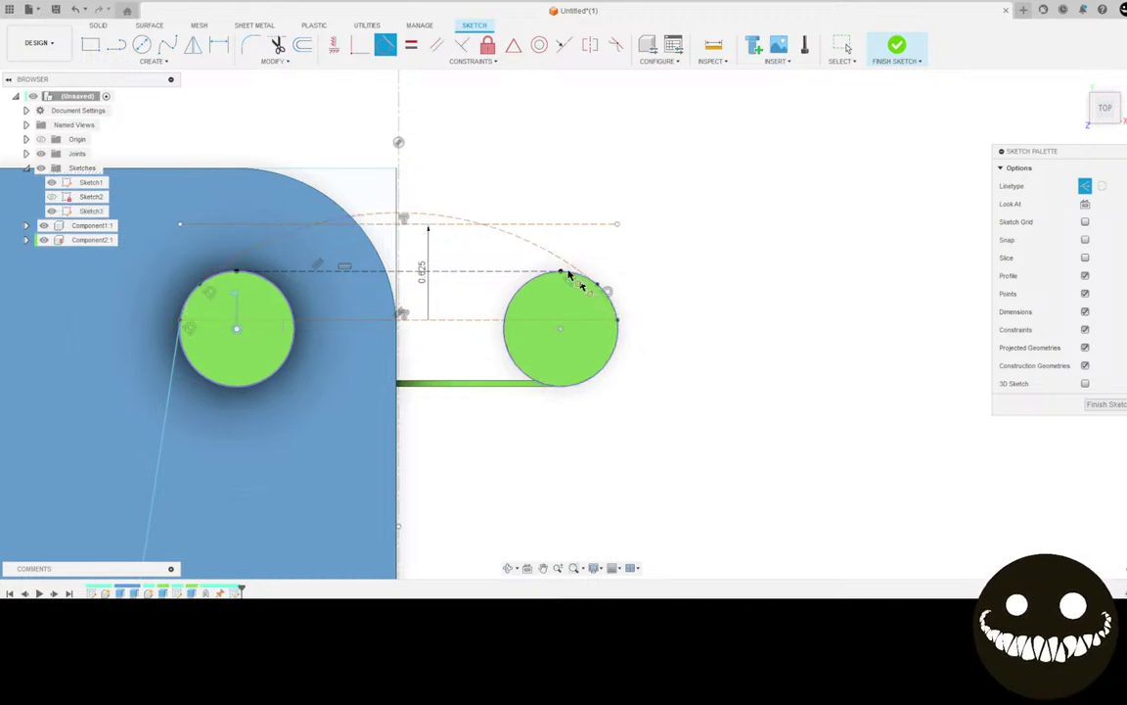
{"action": "left_click", "coordinate": [389, 214]}
{"action": "left_click", "coordinate": [382, 224]}
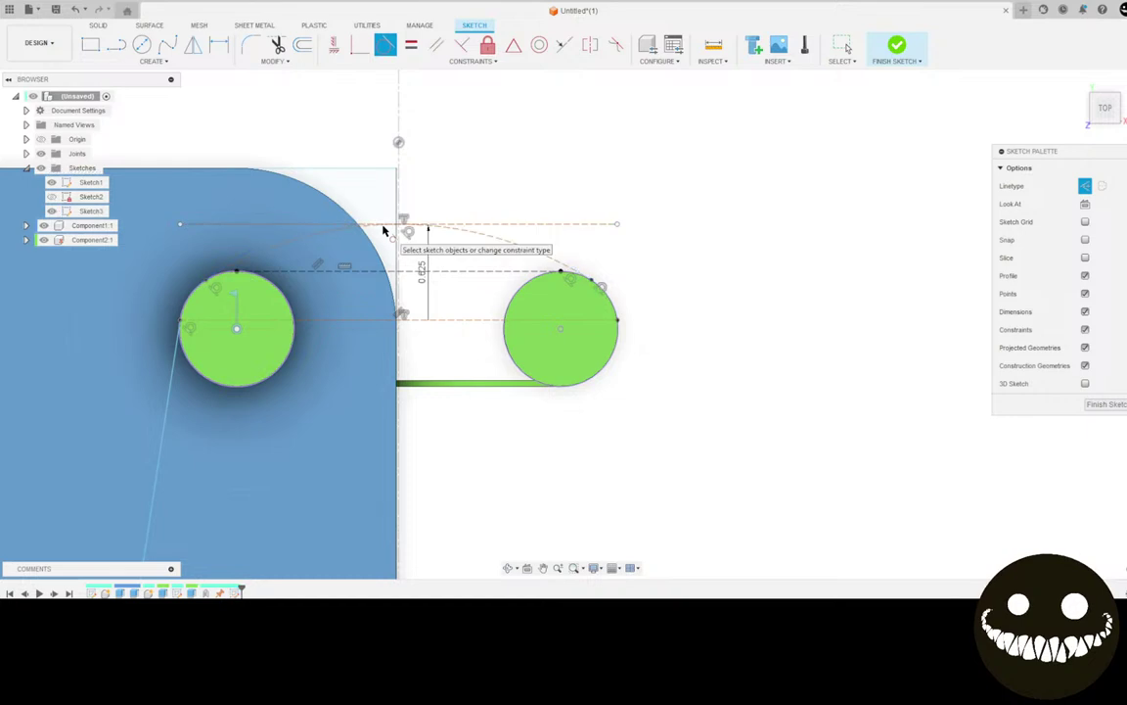
Convert the construction arc over the two pin circles to a regular sketch curve
{"action": "left_click", "coordinate": [841, 46]}
{"action": "left_click", "coordinate": [250, 258]}
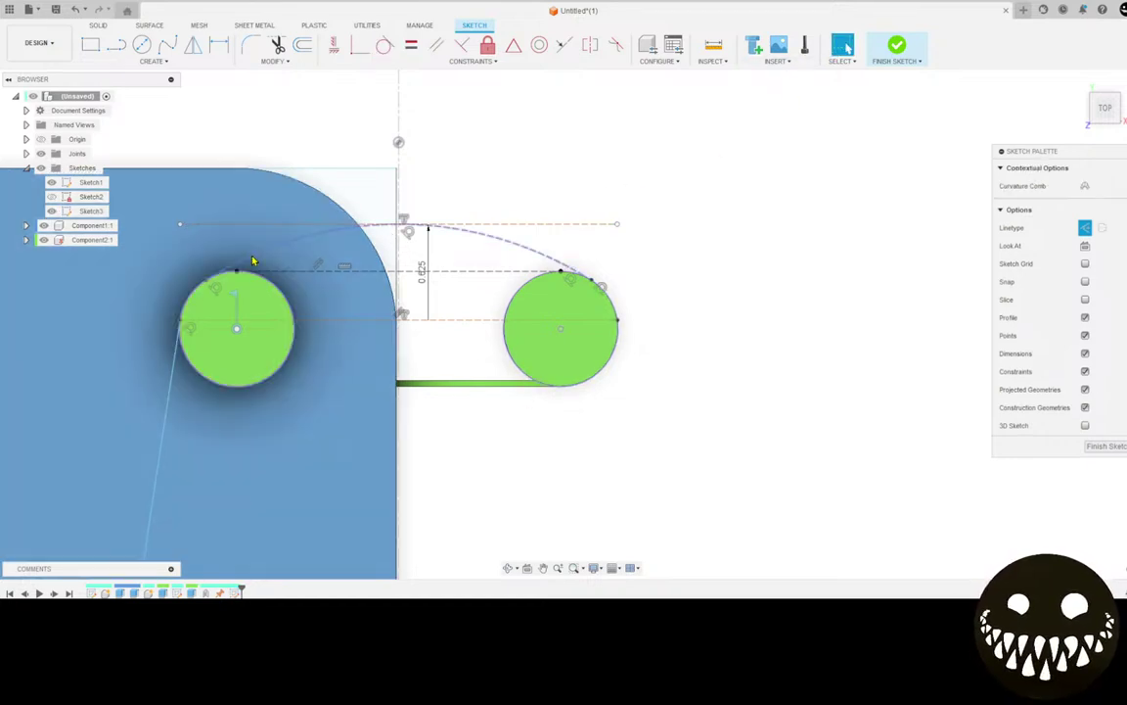
{"action": "left_click", "coordinate": [252, 260]}
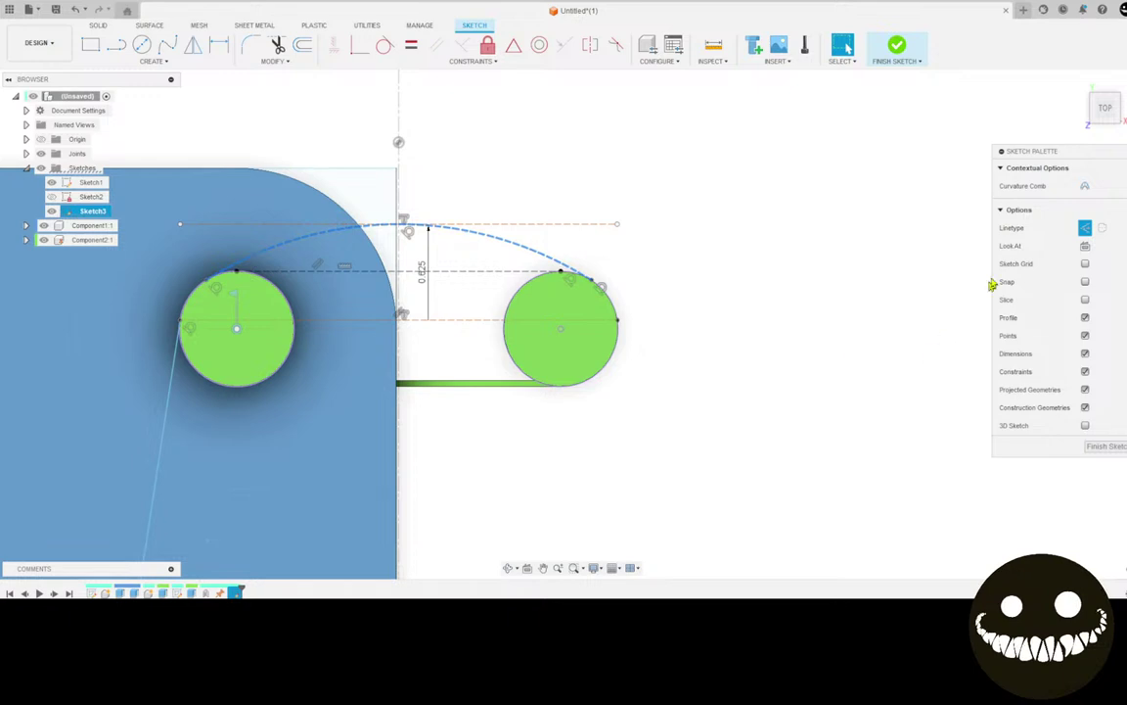
{"action": "key", "text": "Escape"}
Dimension the vertical distance between the offset construction line at the arc's peak and the lower horizontal construction line as 5.125 in
{"action": "scroll", "coordinate": [772, 379], "scroll_direction": "down", "scroll_amount": 5}
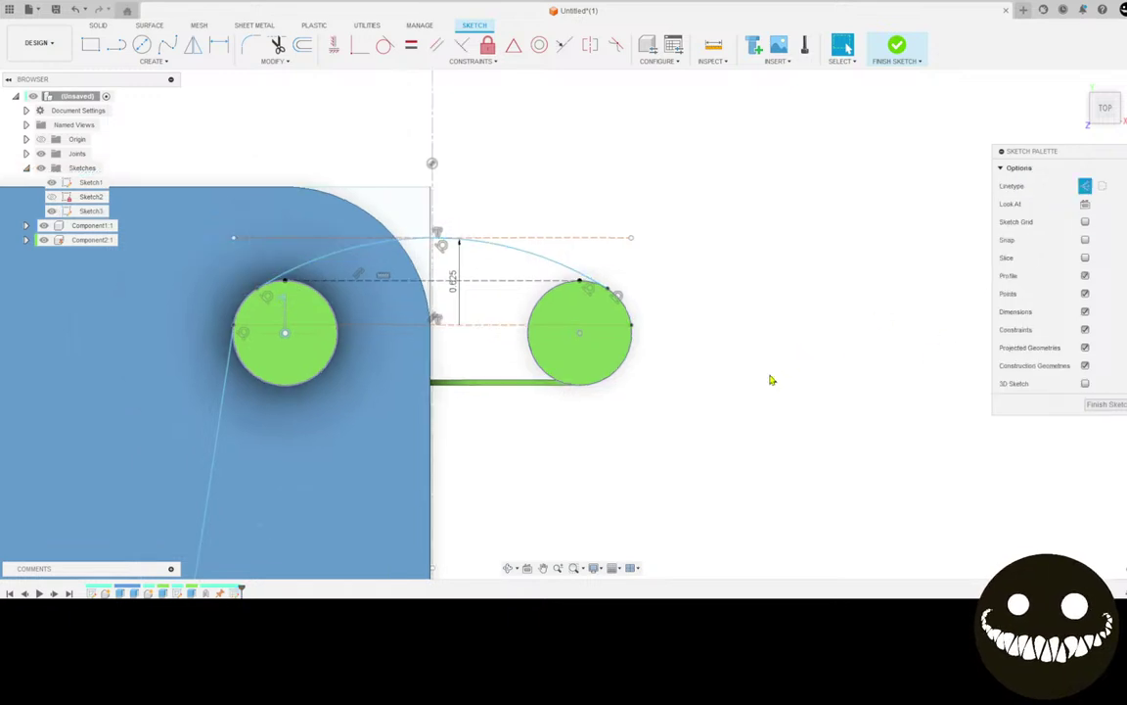
{"action": "middle_click_drag", "start_coordinate": [788, 431], "coordinate": [747, 224]}
{"action": "scroll", "coordinate": [699, 295], "scroll_direction": "down", "scroll_amount": 3}
{"action": "middle_click_drag", "start_coordinate": [699, 296], "coordinate": [560, 276]}
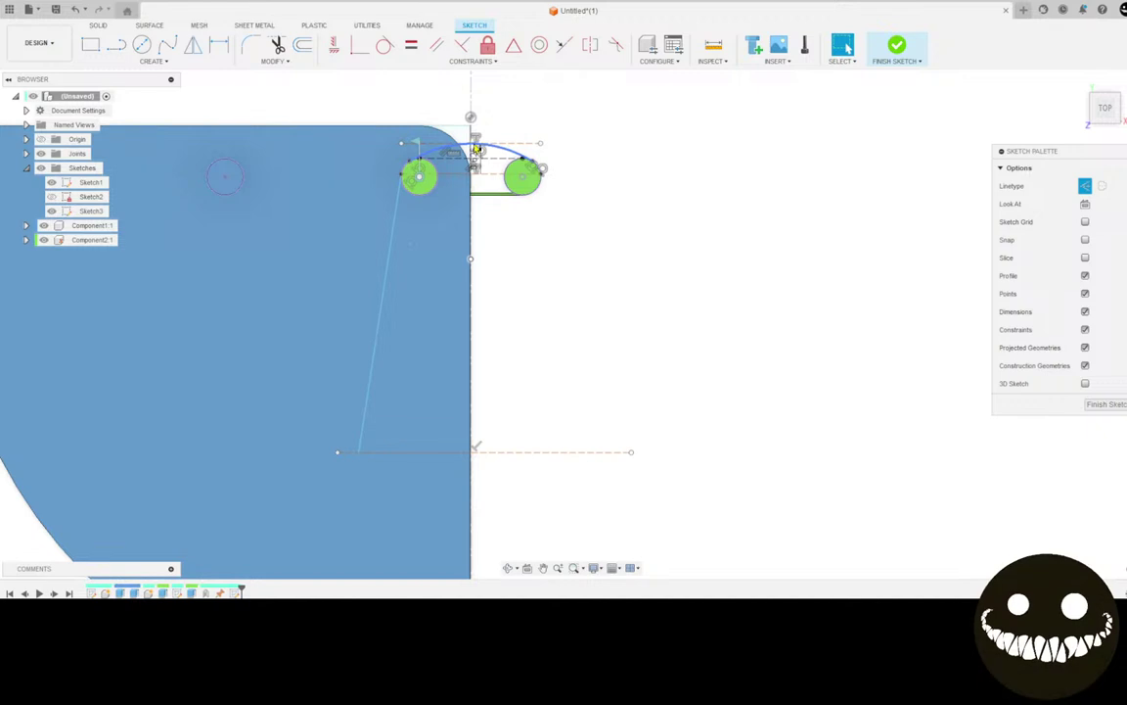
{"action": "left_click", "coordinate": [219, 45]}
{"action": "left_click", "coordinate": [519, 144]}
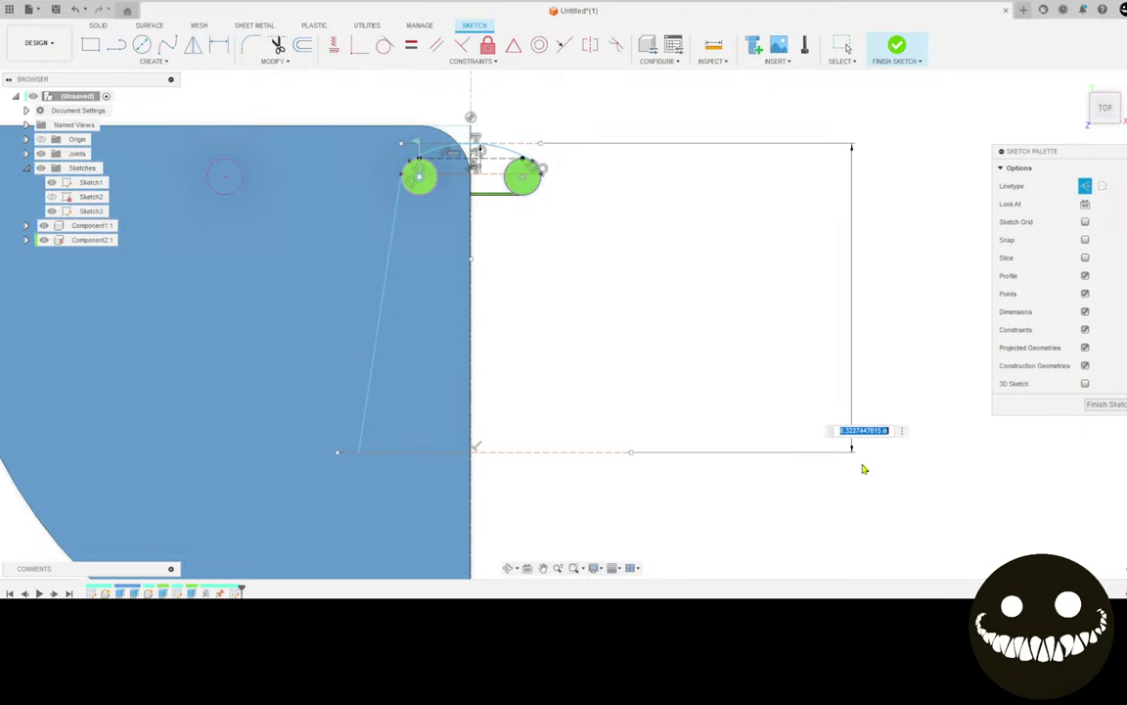
{"action": "type", "text": "5.125"}
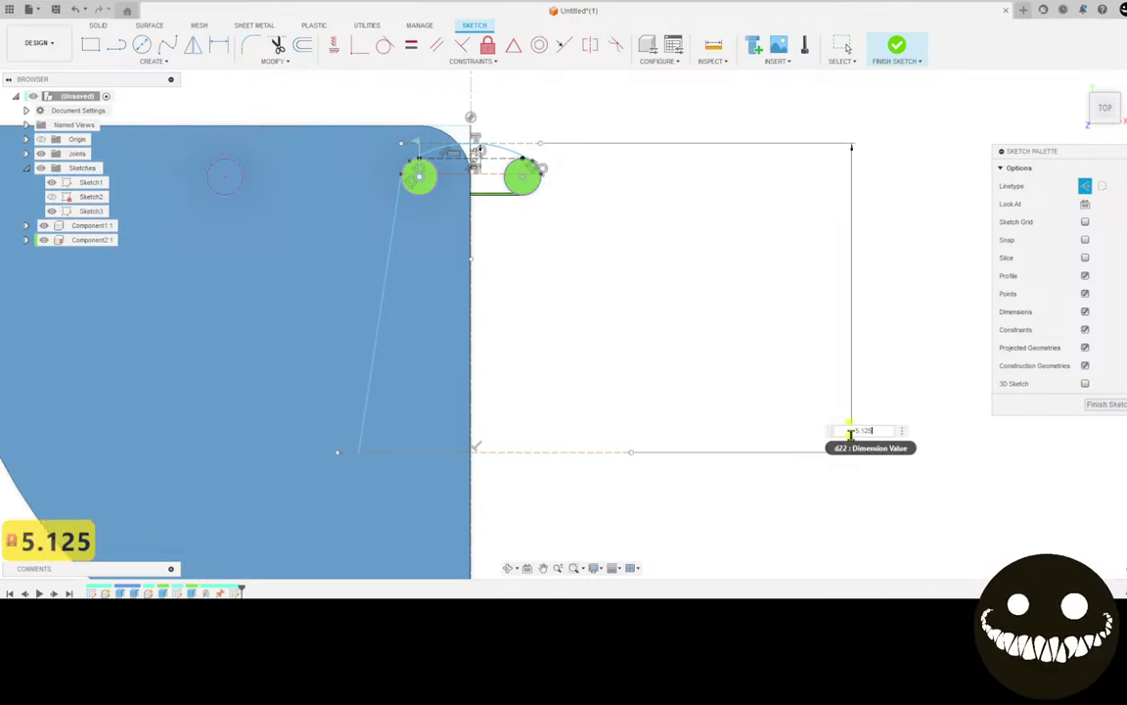
{"action": "key", "text": "Return"}
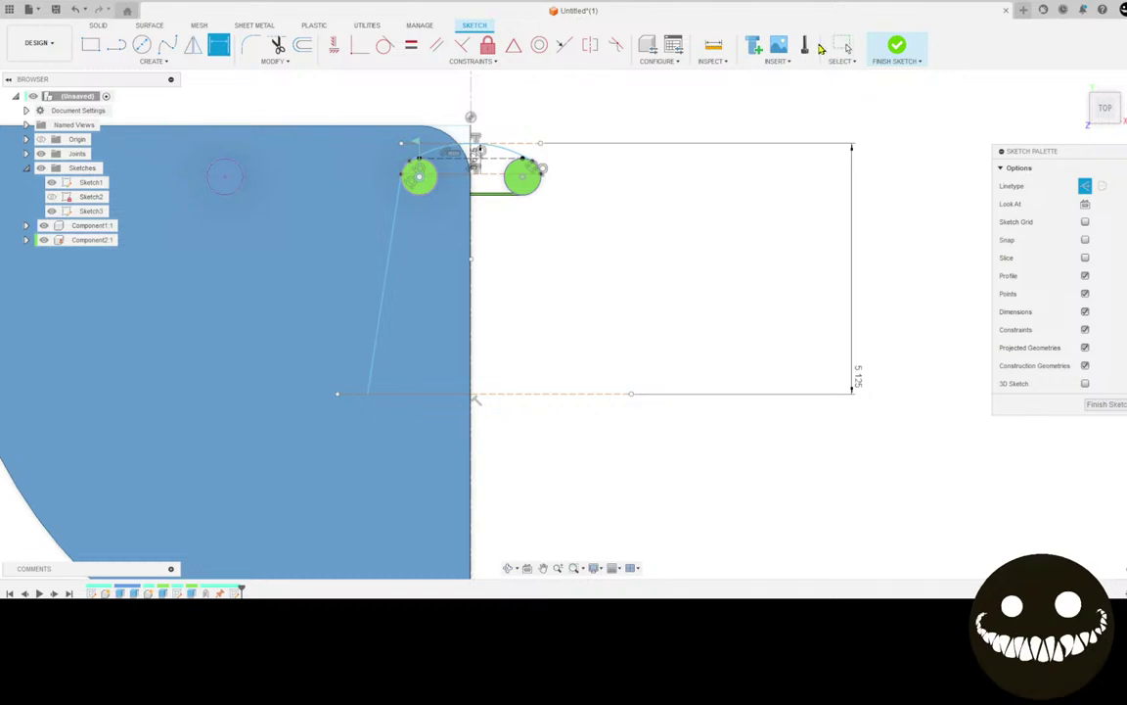
{"action": "key", "text": "Return"}
Move the lower endpoint of the slanted side line inward along the lower construction line so the side runs steeper
{"action": "scroll", "coordinate": [509, 183], "scroll_direction": "down", "scroll_amount": 2}
{"action": "middle_click_drag", "start_coordinate": [511, 181], "coordinate": [496, 243]}
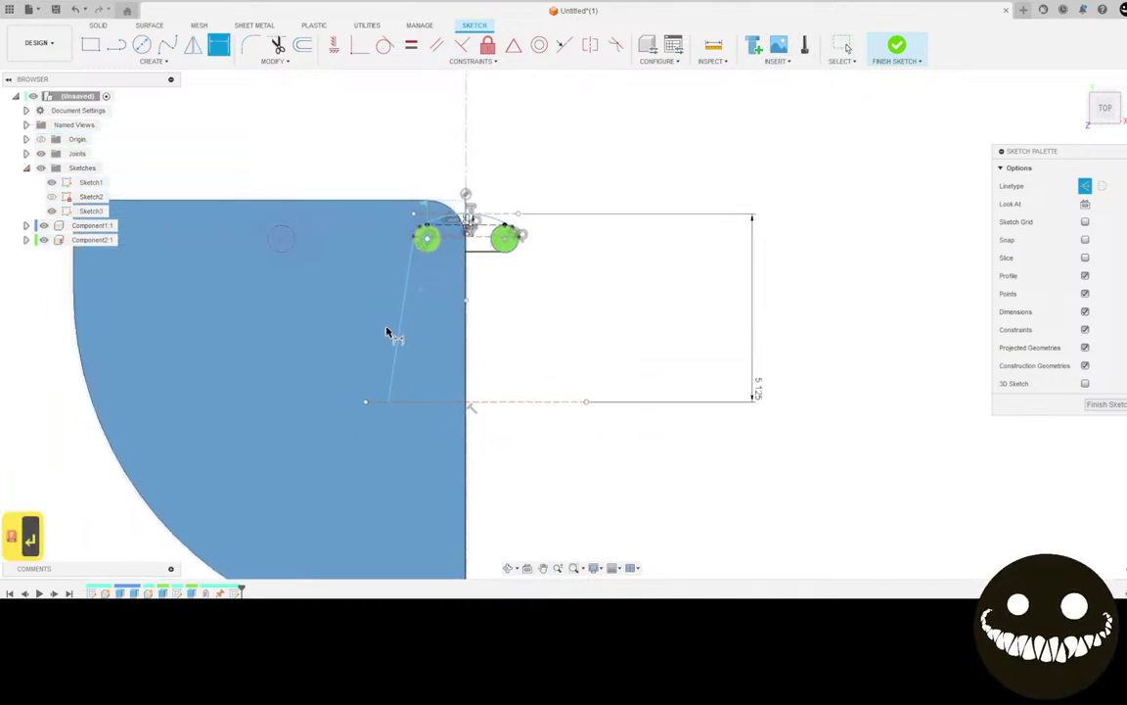
{"action": "left_click", "coordinate": [393, 397]}
{"action": "scroll", "coordinate": [389, 405], "scroll_direction": "up", "scroll_amount": 2}
{"action": "left_click_drag", "start_coordinate": [389, 407], "coordinate": [399, 407]}
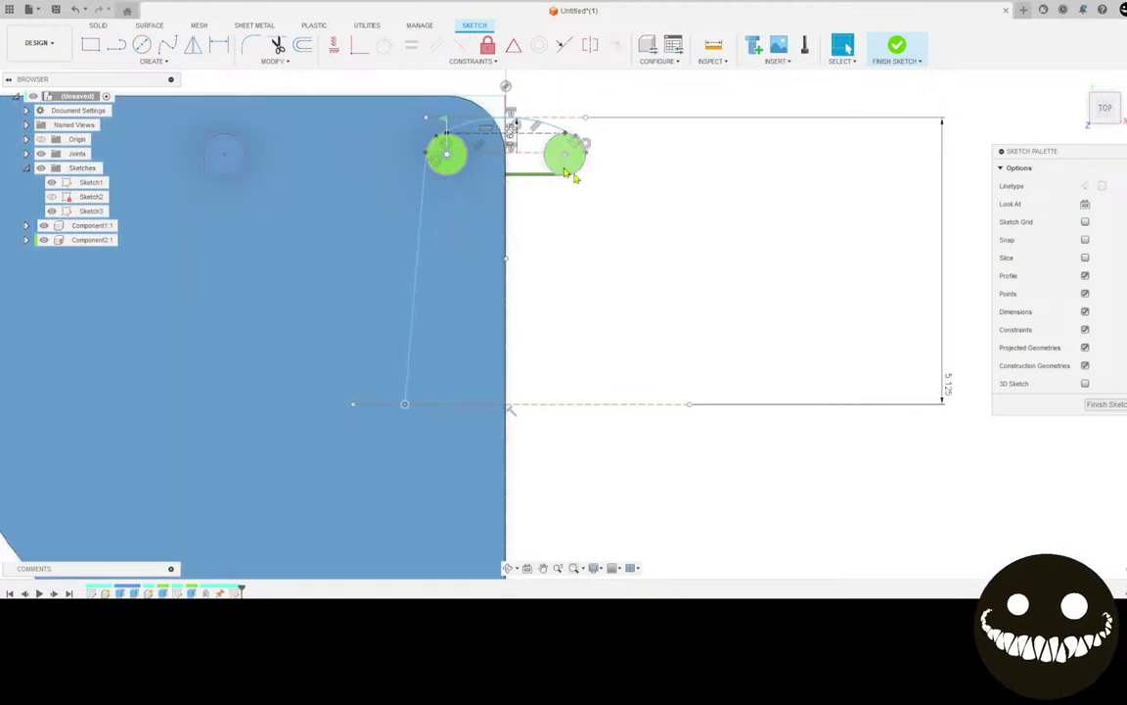
{"action": "left_click", "coordinate": [623, 212]}
{"action": "scroll", "coordinate": [699, 269], "scroll_direction": "down", "scroll_amount": 1}
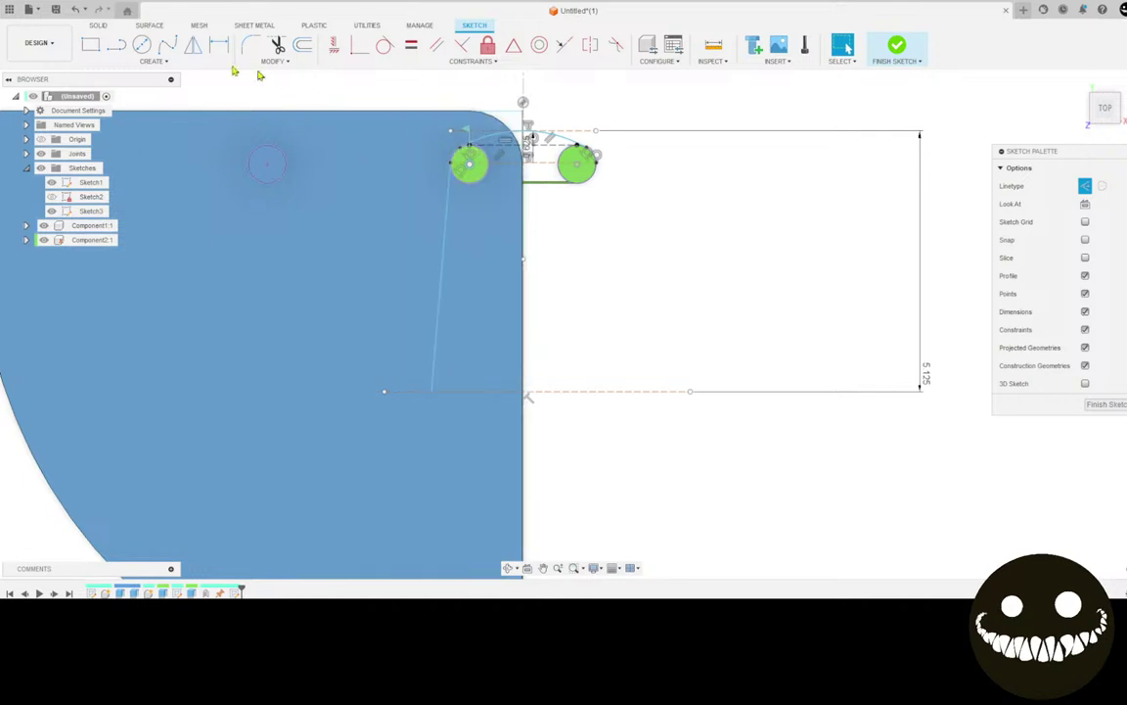
Mirror the slanted side line about the vertical centreline to form the bracket's opposite side
{"action": "left_click", "coordinate": [194, 46]}
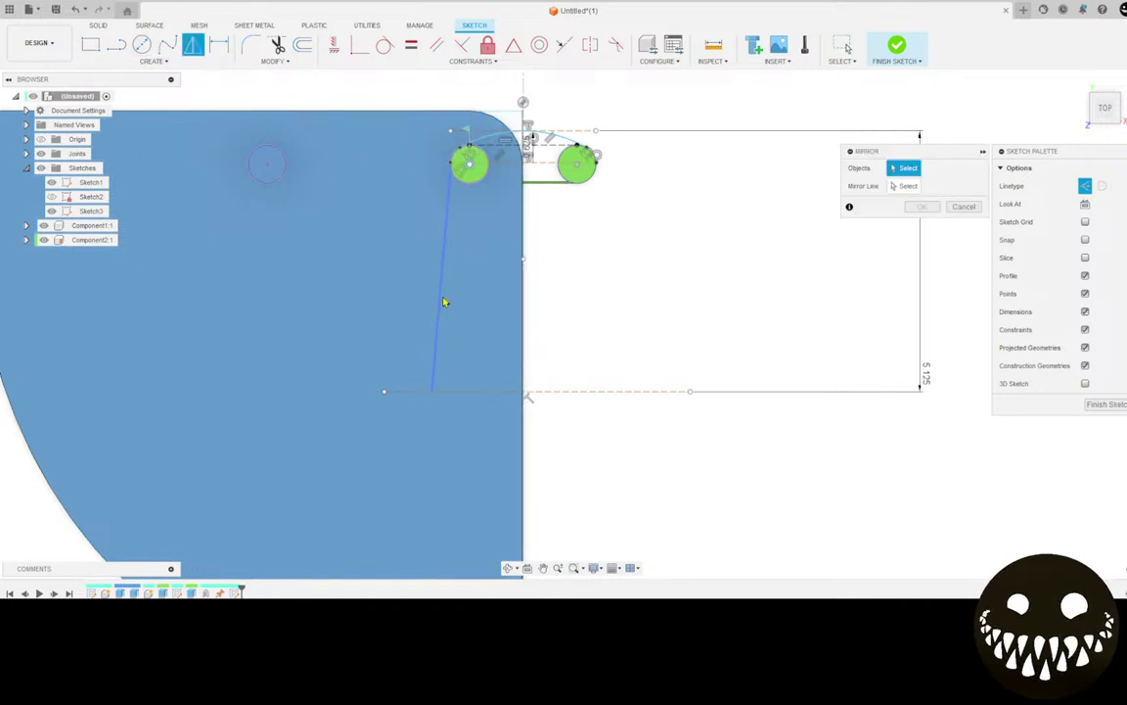
{"action": "left_click", "coordinate": [441, 293]}
{"action": "left_click", "coordinate": [907, 186]}
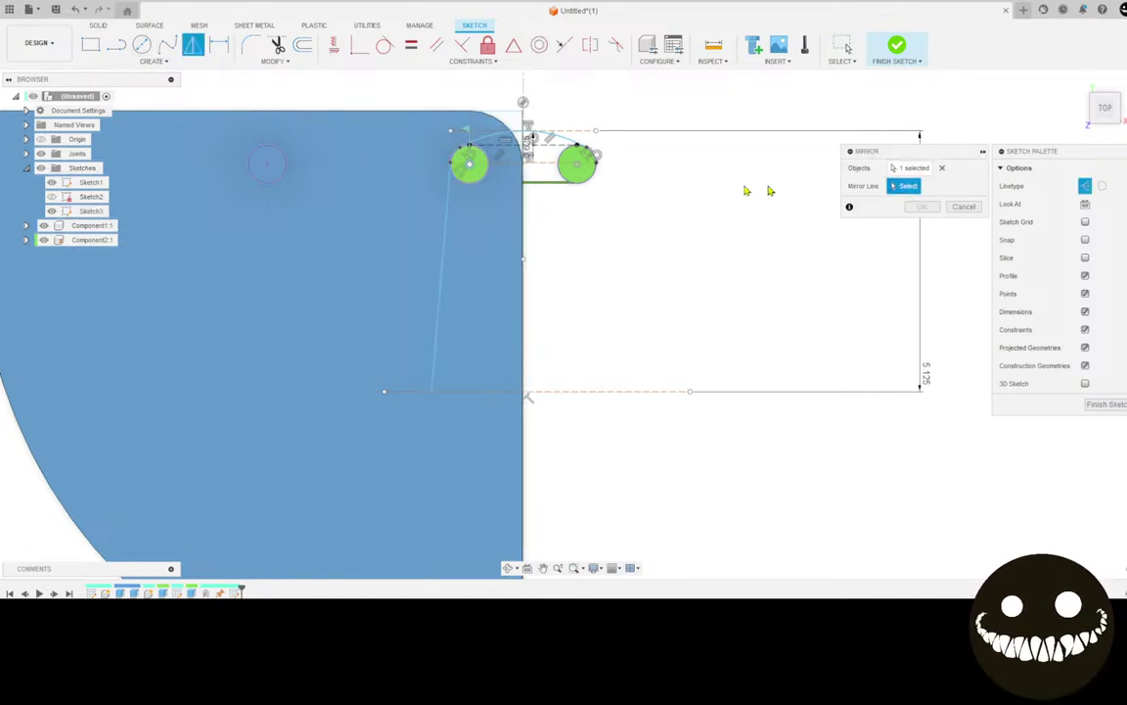
{"action": "scroll", "coordinate": [489, 206], "scroll_direction": "up", "scroll_amount": 3}
{"action": "scroll", "coordinate": [448, 196], "scroll_direction": "up", "scroll_amount": 2}
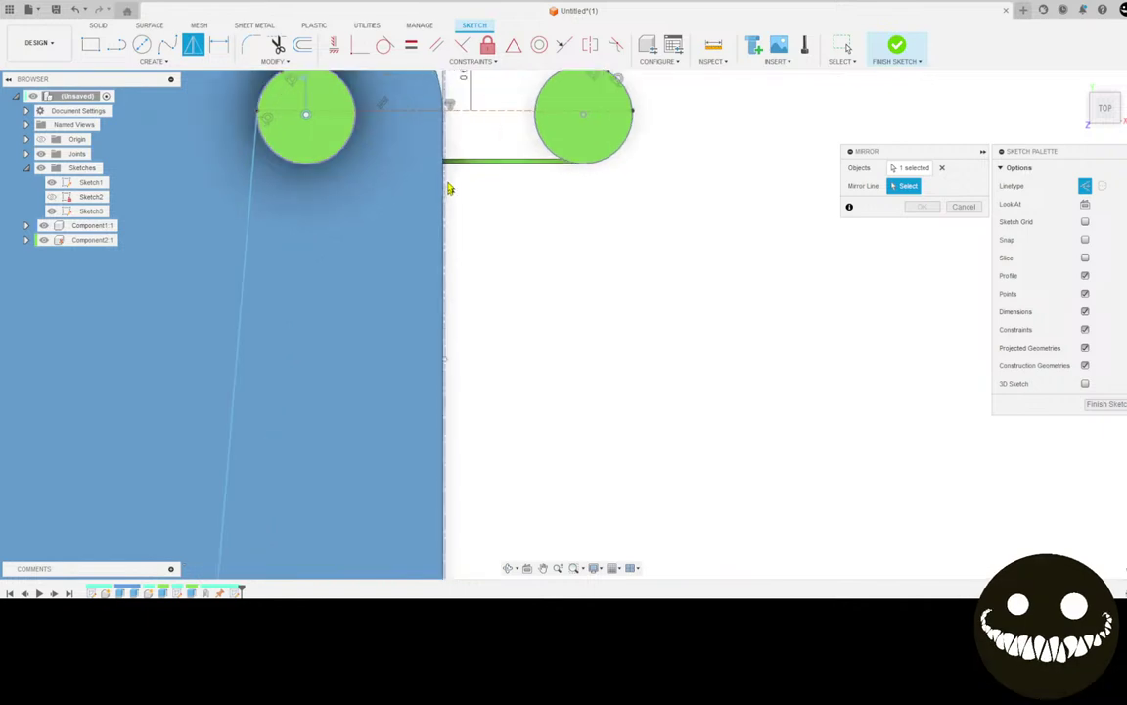
{"action": "scroll", "coordinate": [549, 259], "scroll_direction": "down", "scroll_amount": 2}
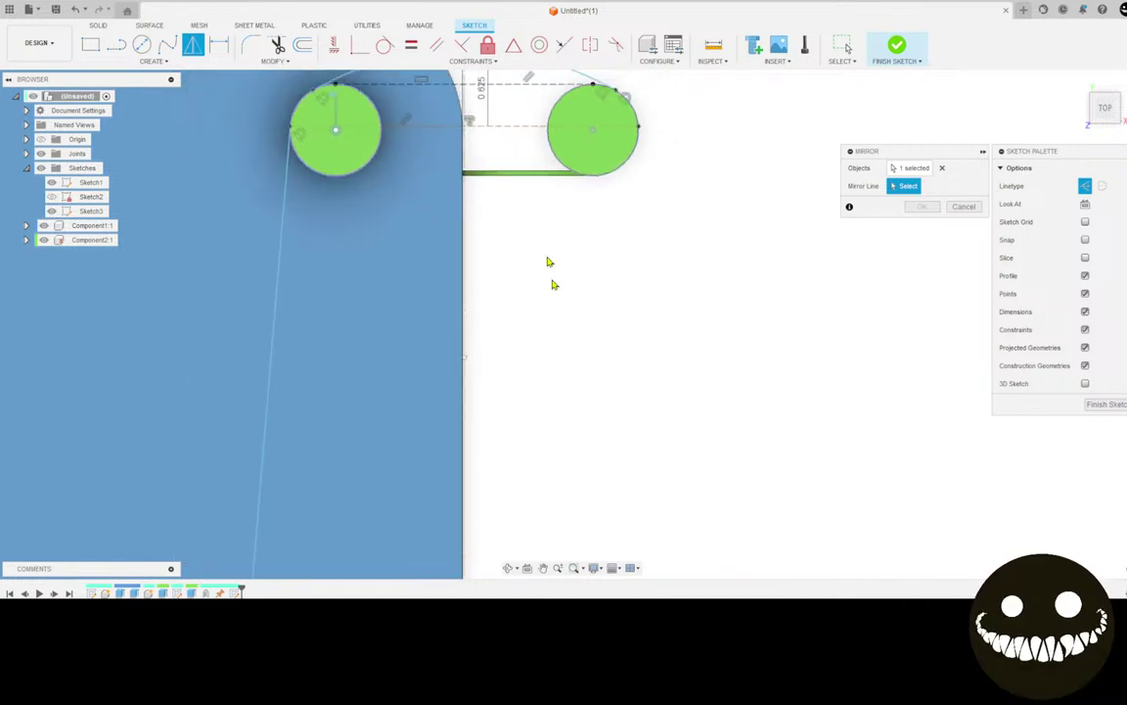
{"action": "scroll", "coordinate": [469, 212], "scroll_direction": "up", "scroll_amount": 3}
{"action": "left_click", "coordinate": [474, 217]}
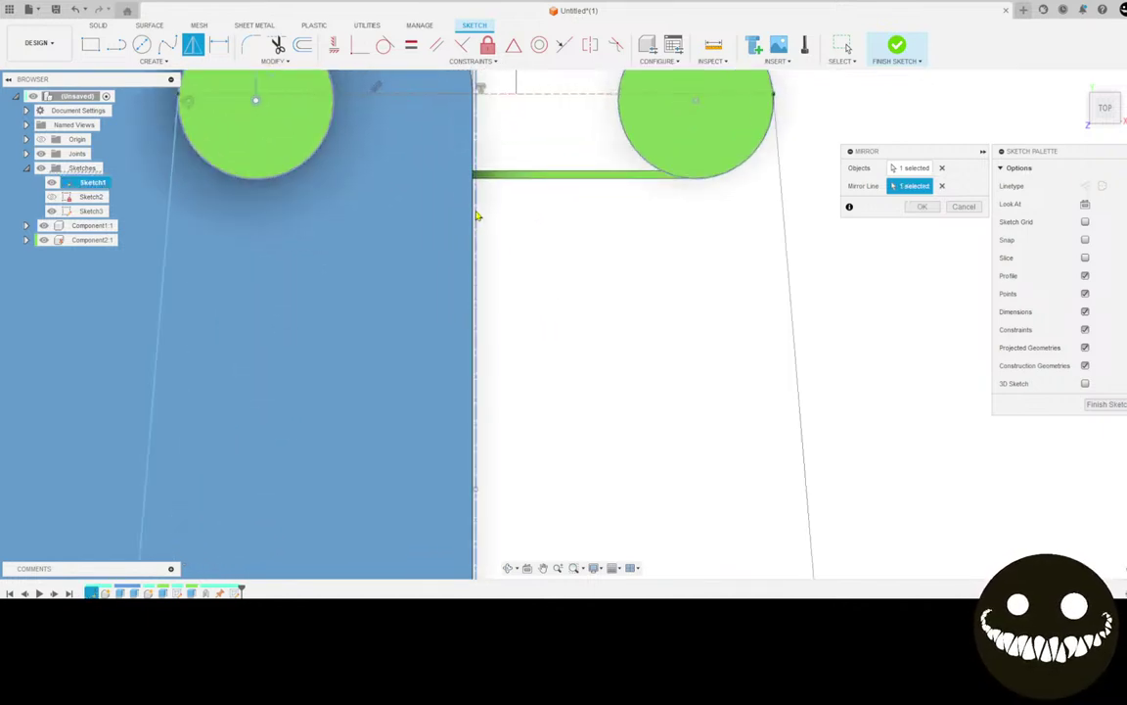
{"action": "scroll", "coordinate": [652, 402], "scroll_direction": "down", "scroll_amount": 4}
{"action": "scroll", "coordinate": [627, 411], "scroll_direction": "down", "scroll_amount": 3}
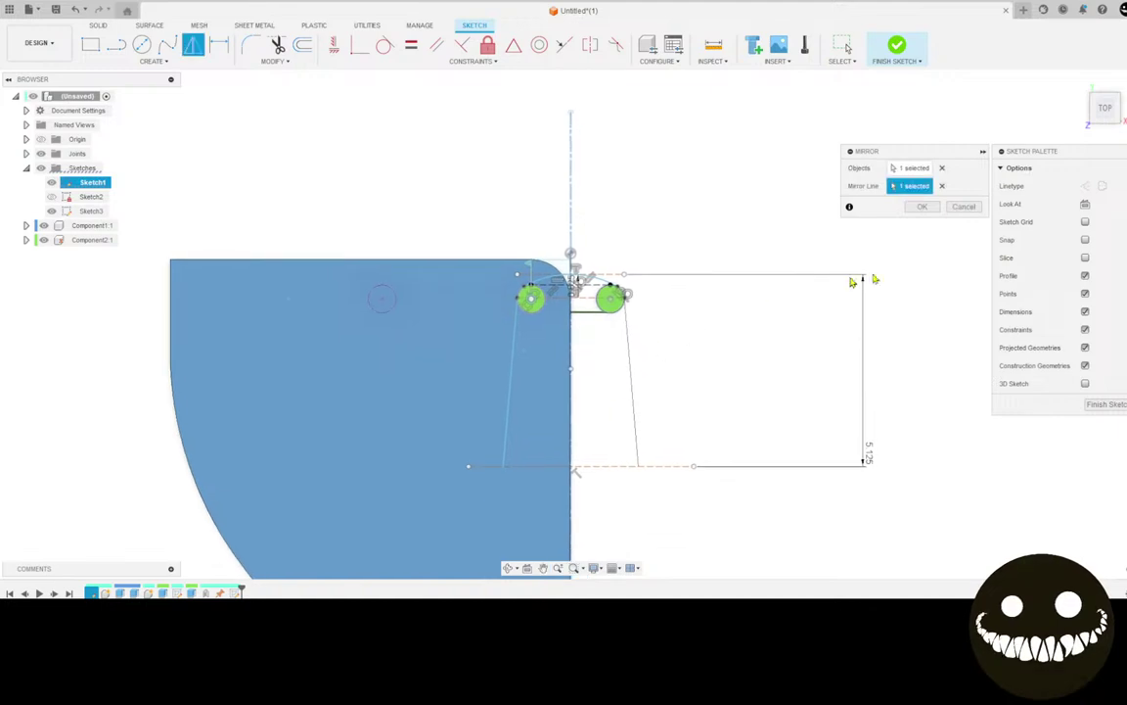
{"action": "left_click", "coordinate": [919, 207]}
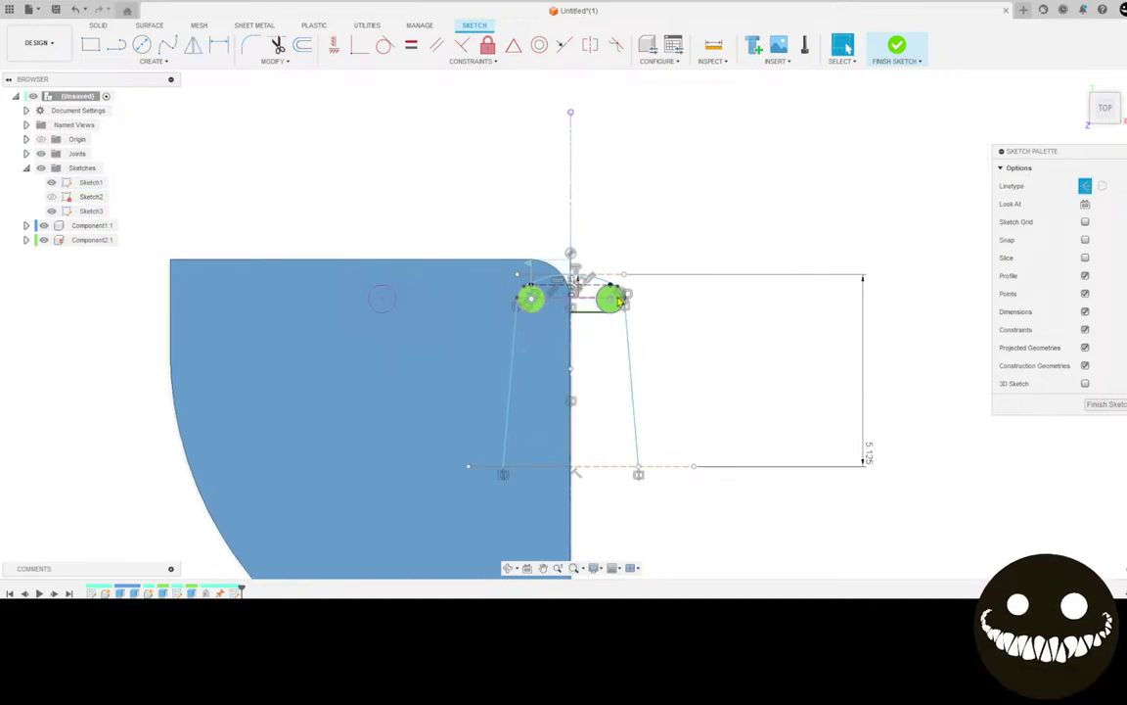
{"action": "middle_click_drag", "start_coordinate": [618, 303], "coordinate": [540, 265]}
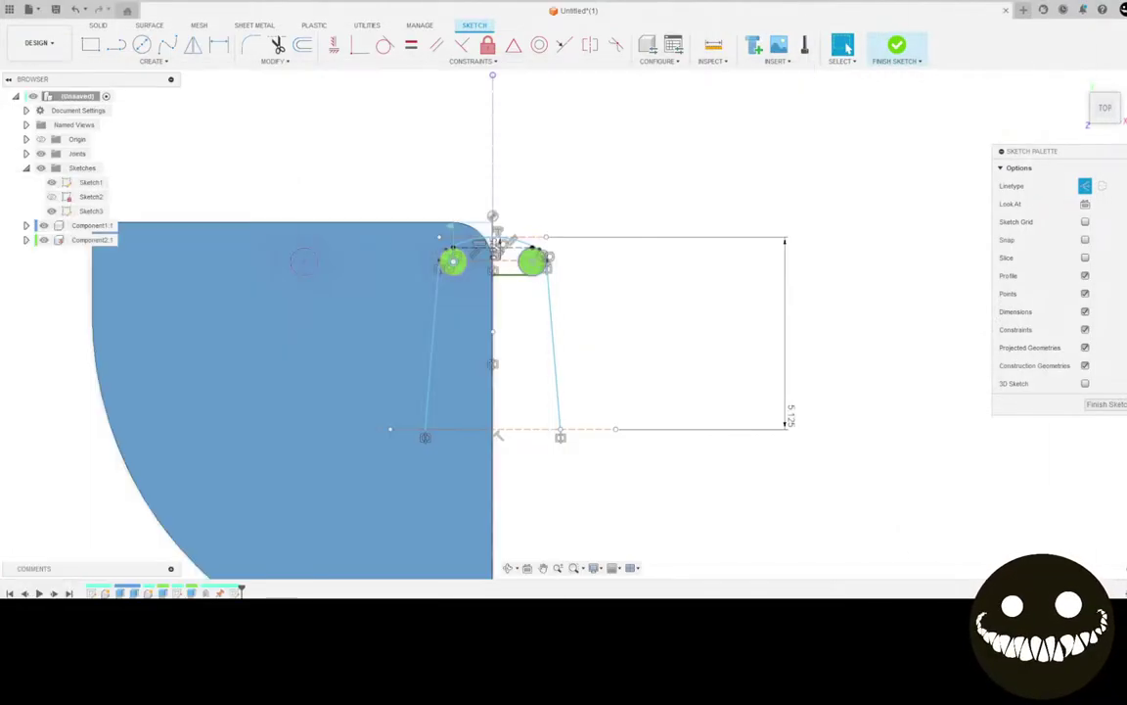
{"action": "left_click", "coordinate": [117, 44]}
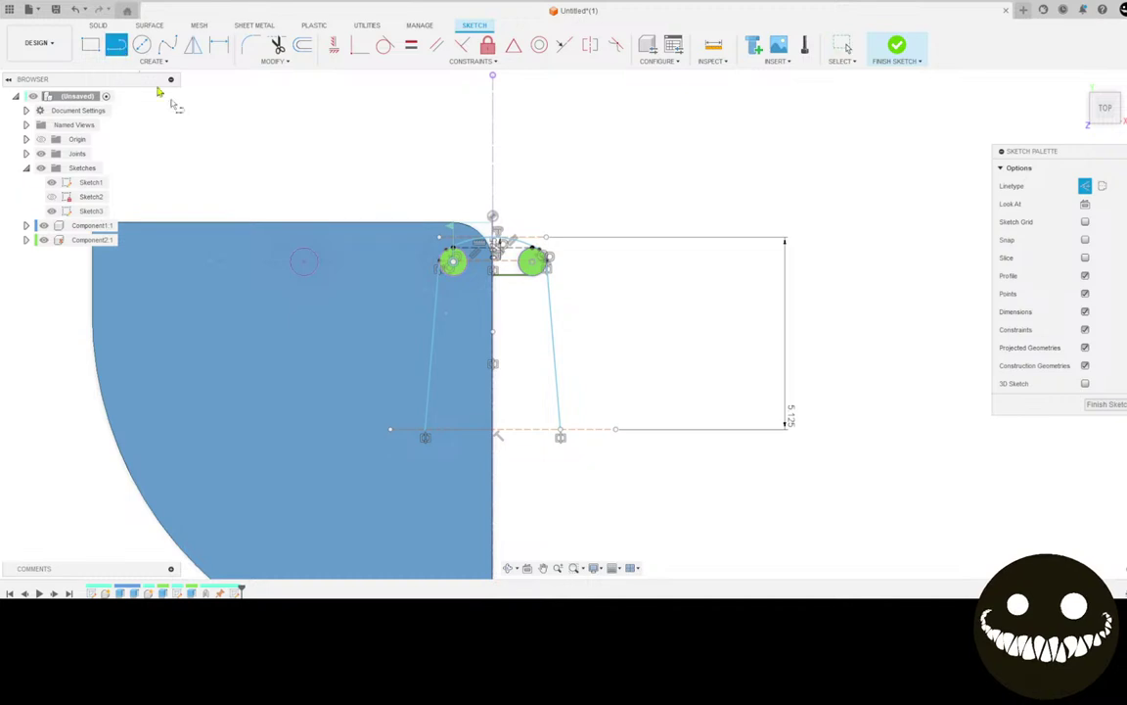
{"action": "scroll", "coordinate": [391, 304], "scroll_direction": "up", "scroll_amount": 3}
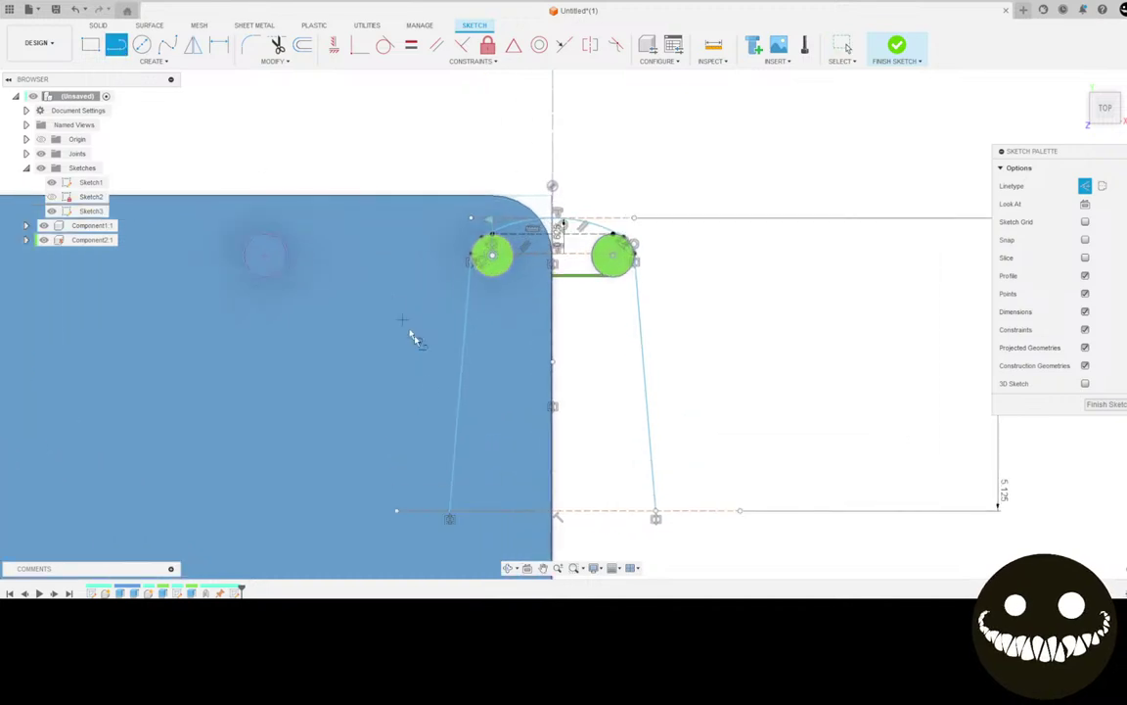
{"action": "left_click", "coordinate": [427, 511]}
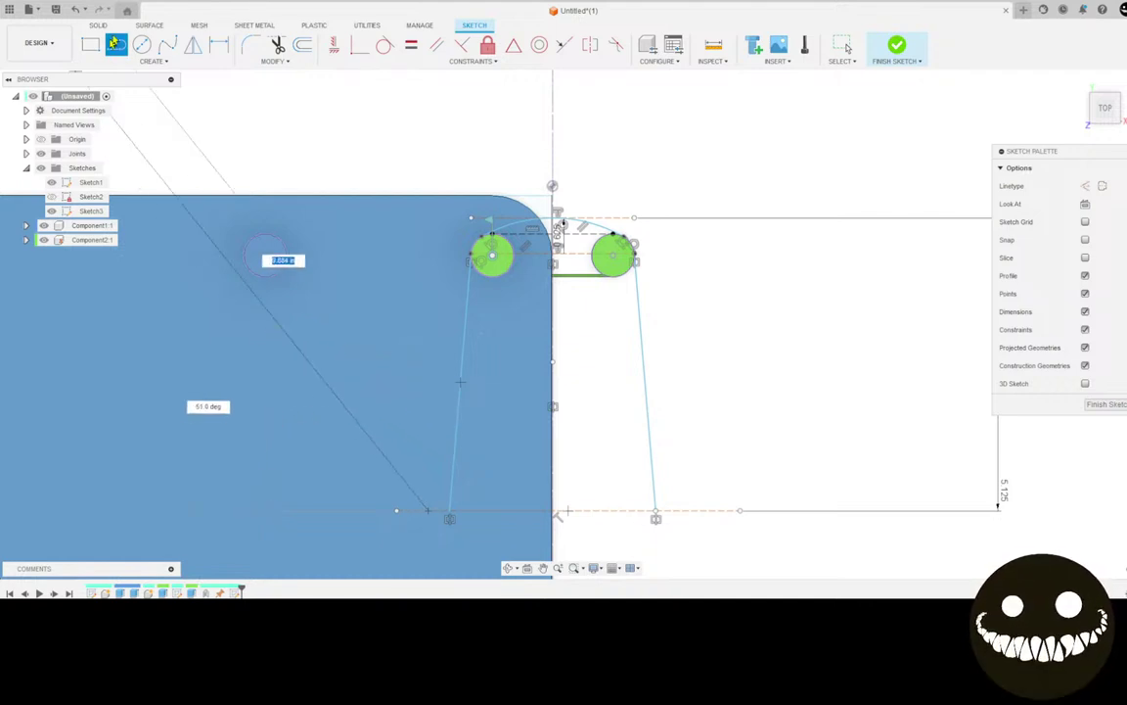
Draw a circle about 1.82 in in diameter, concentric with the outer pin hole of the bucket side
{"action": "left_click", "coordinate": [141, 45]}
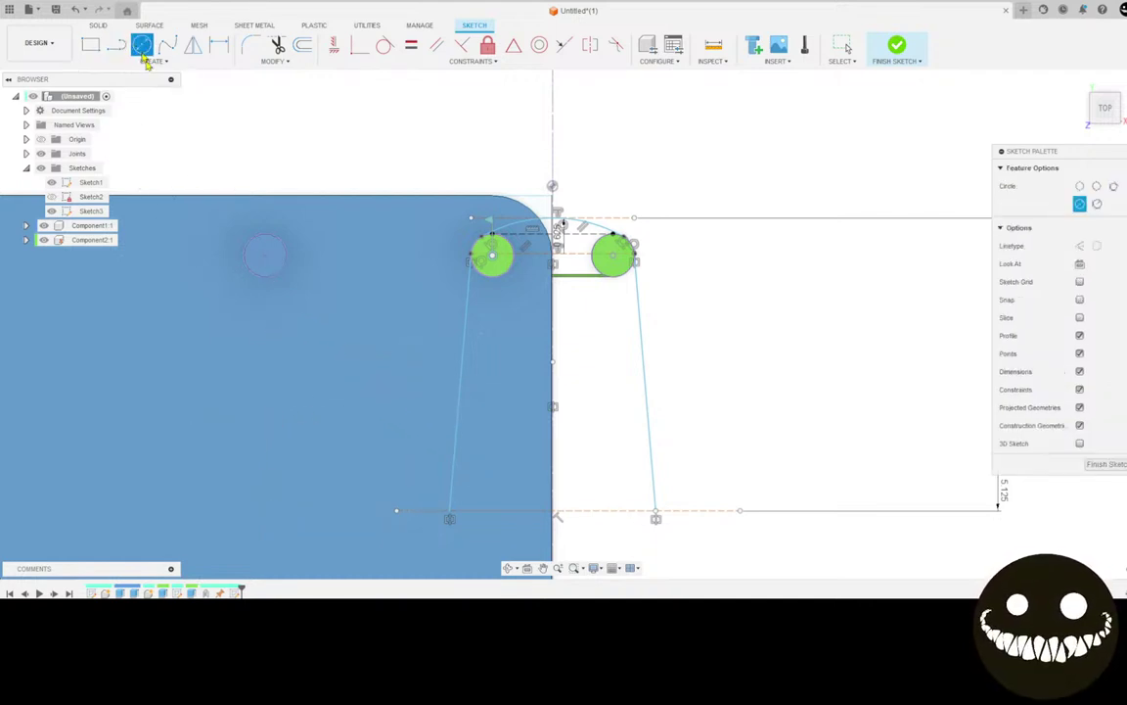
{"action": "left_click", "coordinate": [264, 255]}
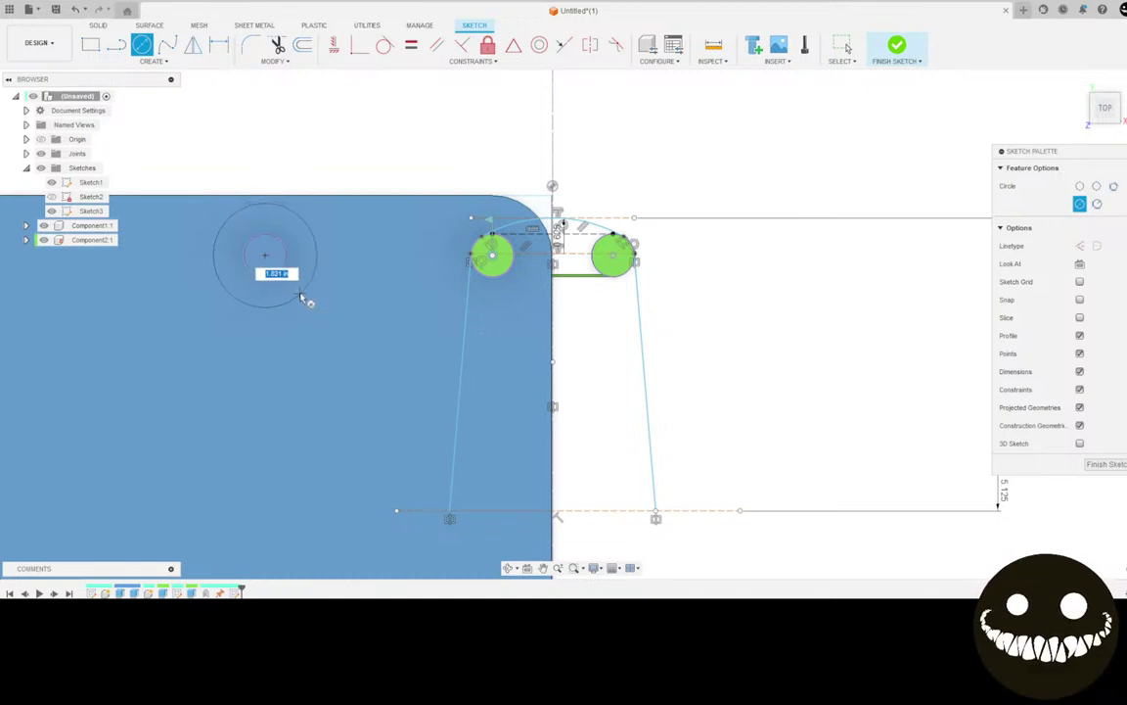
{"action": "left_click", "coordinate": [303, 298]}
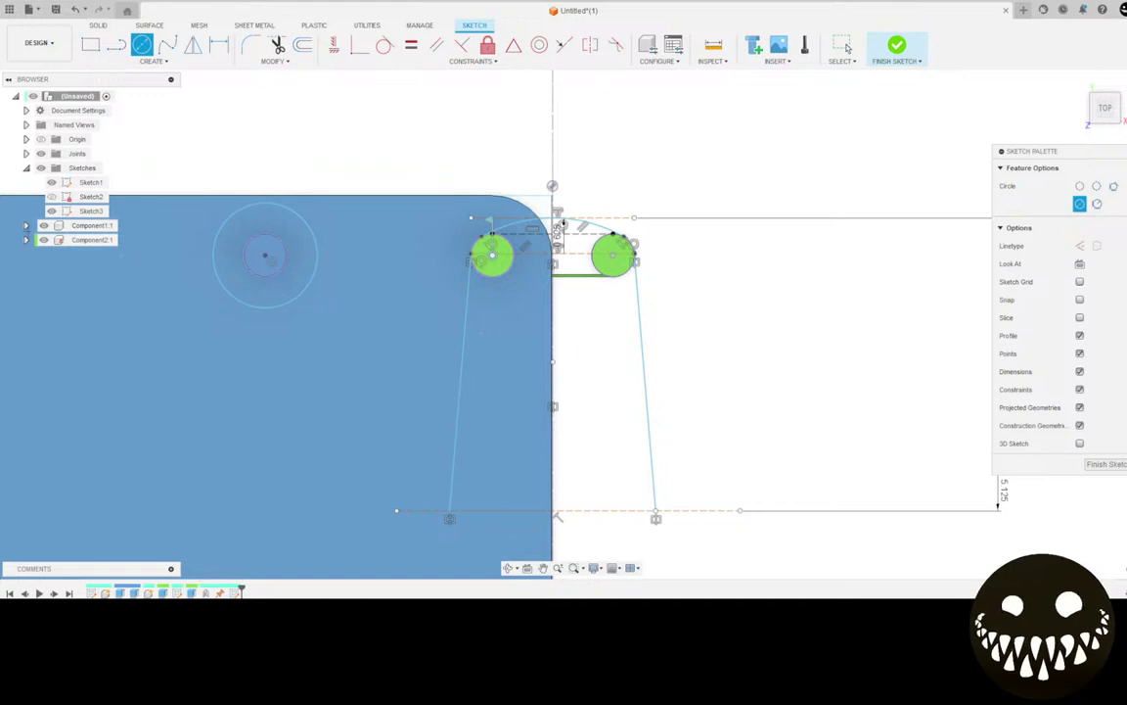
Draw two connected lines from the new circle's lower edge down to the lower construction line, and constrain the first tangent to the circle
{"action": "left_click", "coordinate": [115, 44]}
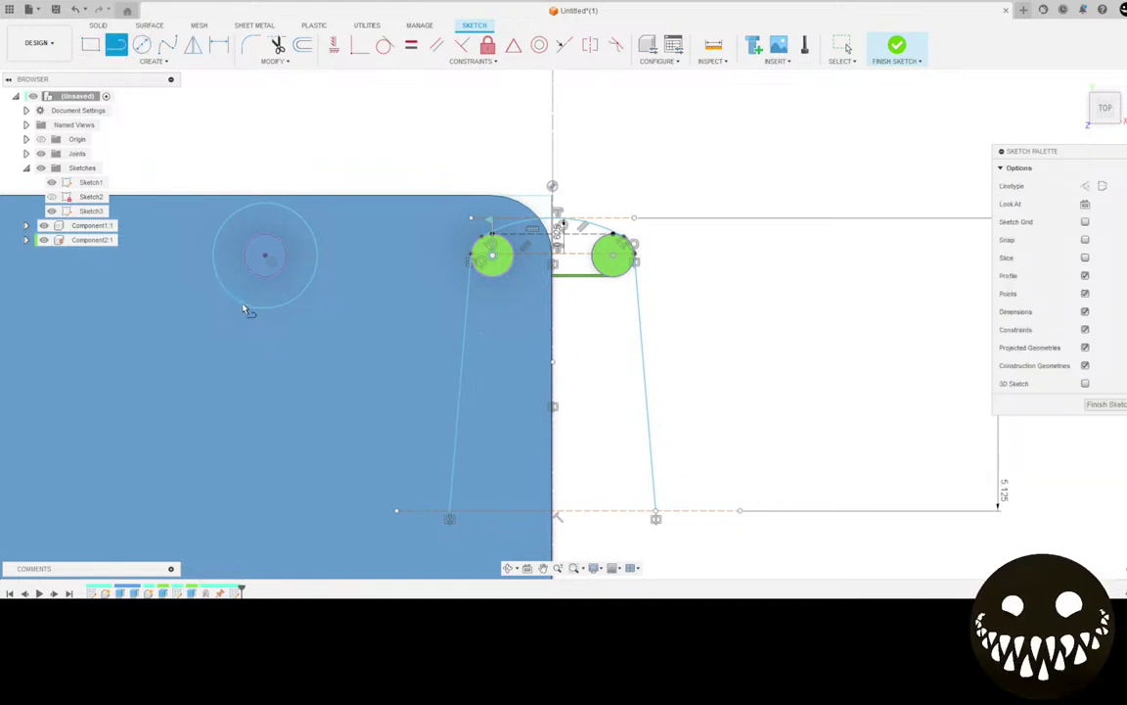
{"action": "left_click", "coordinate": [239, 301]}
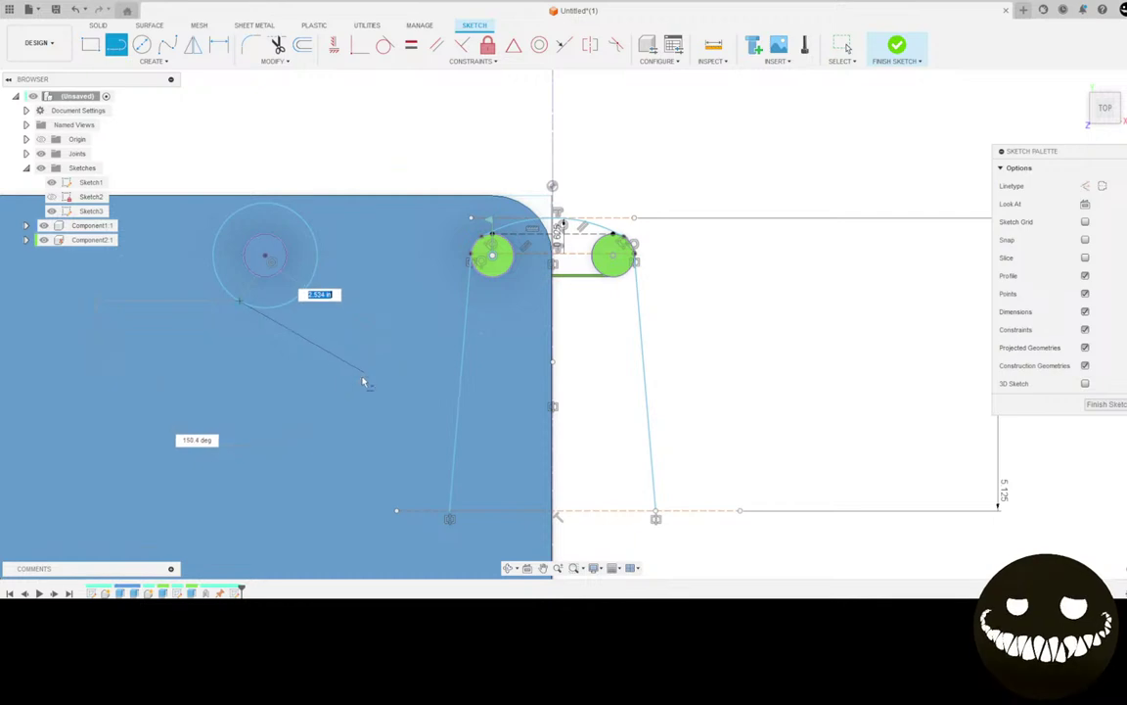
{"action": "left_click", "coordinate": [363, 382]}
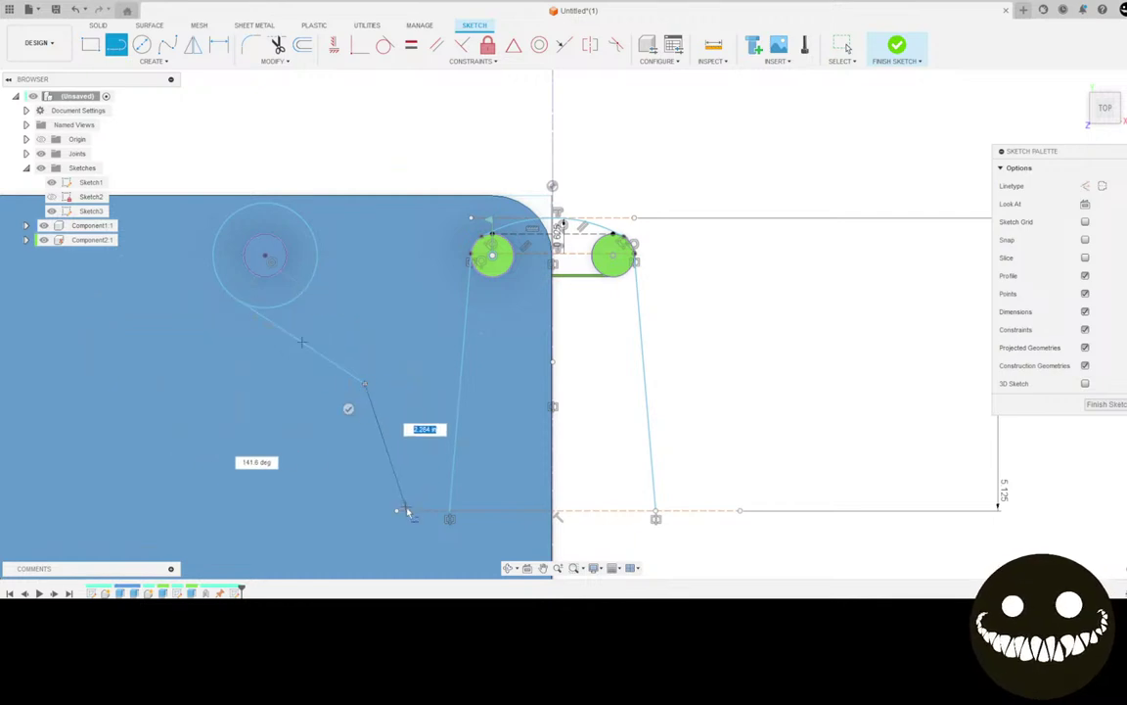
{"action": "double_click", "coordinate": [417, 510]}
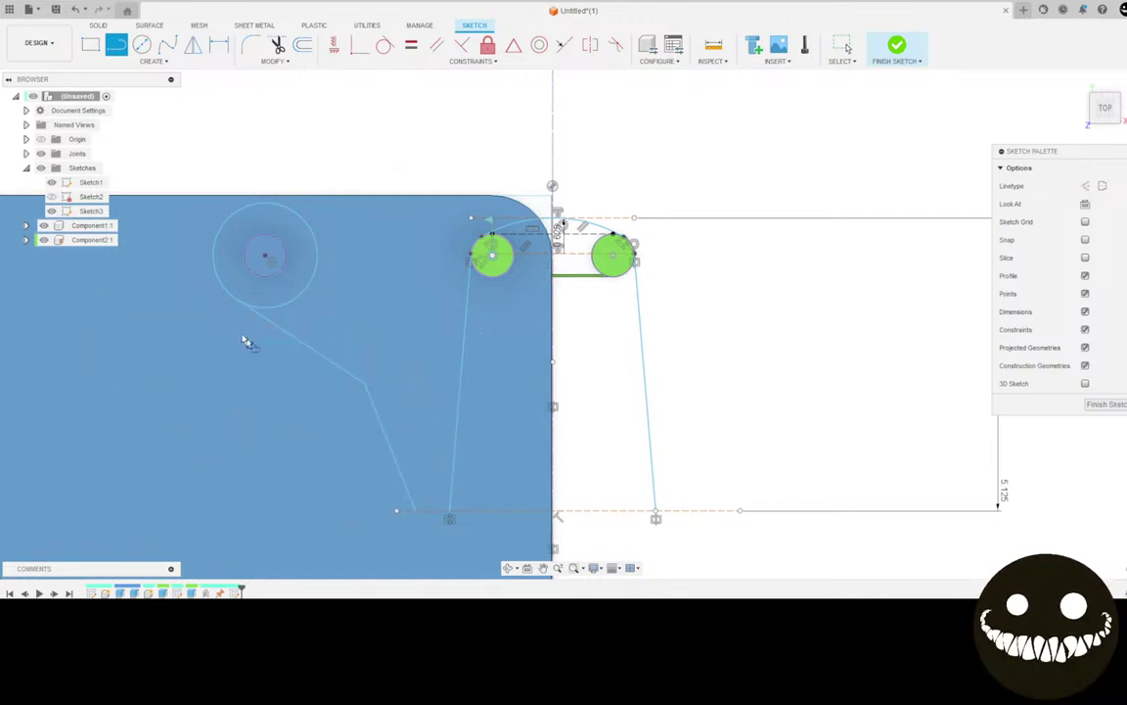
{"action": "left_click", "coordinate": [384, 44]}
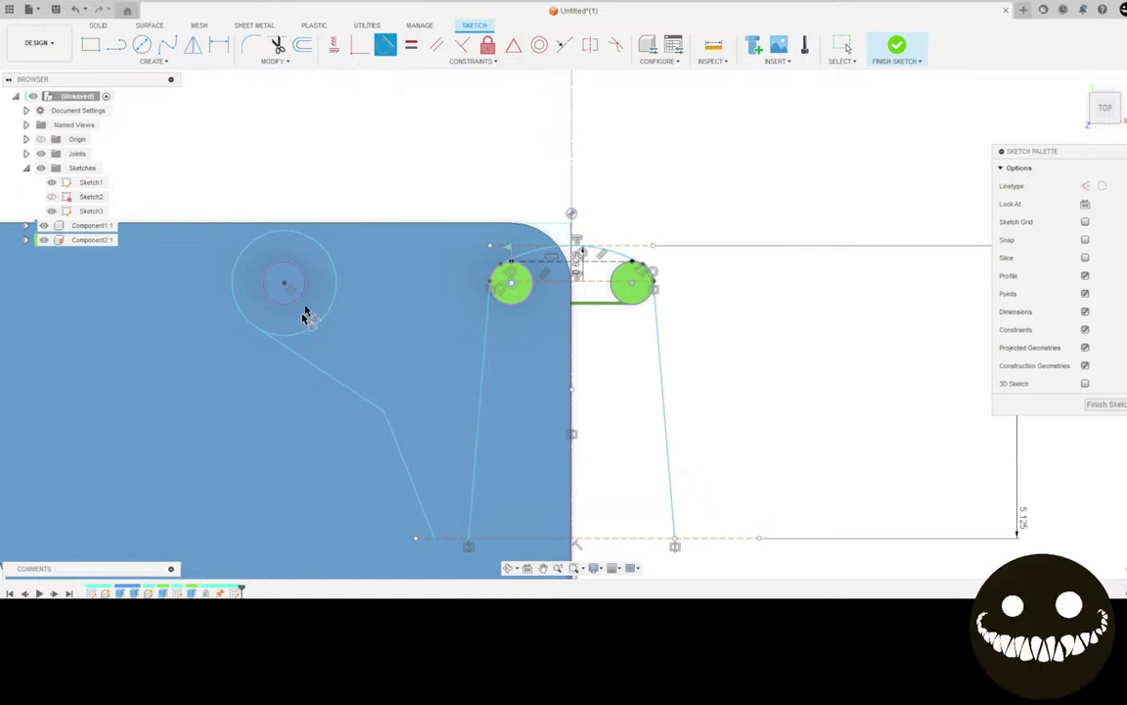
{"action": "left_click", "coordinate": [309, 364]}
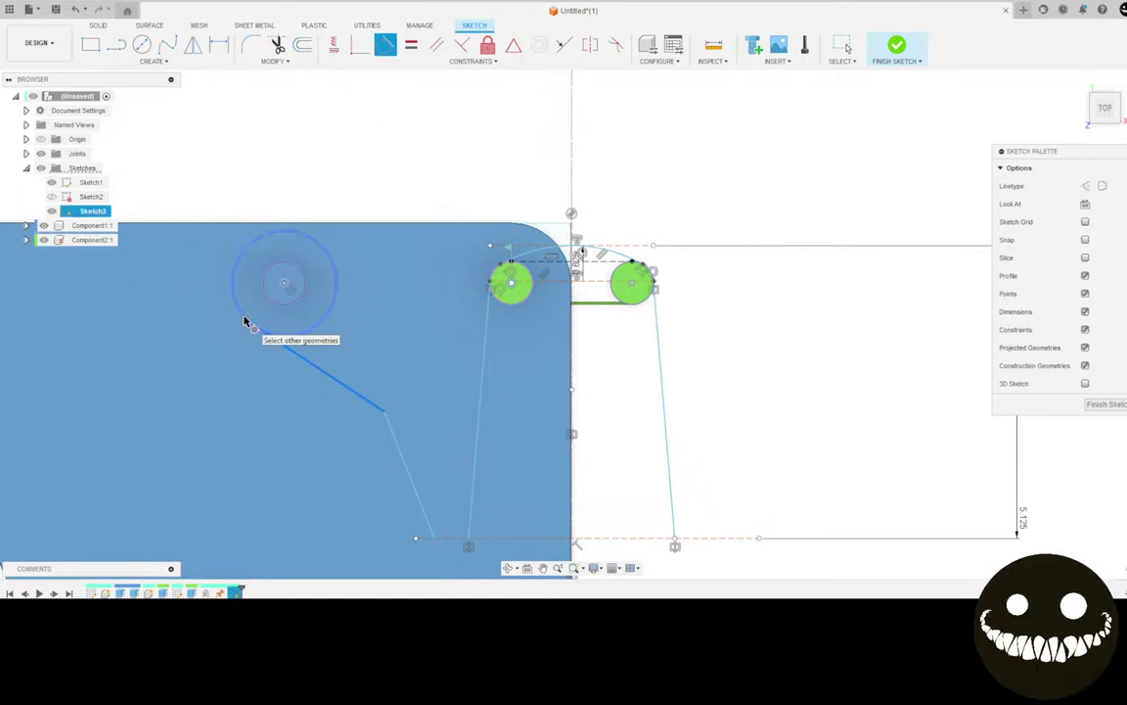
{"action": "left_click", "coordinate": [245, 322]}
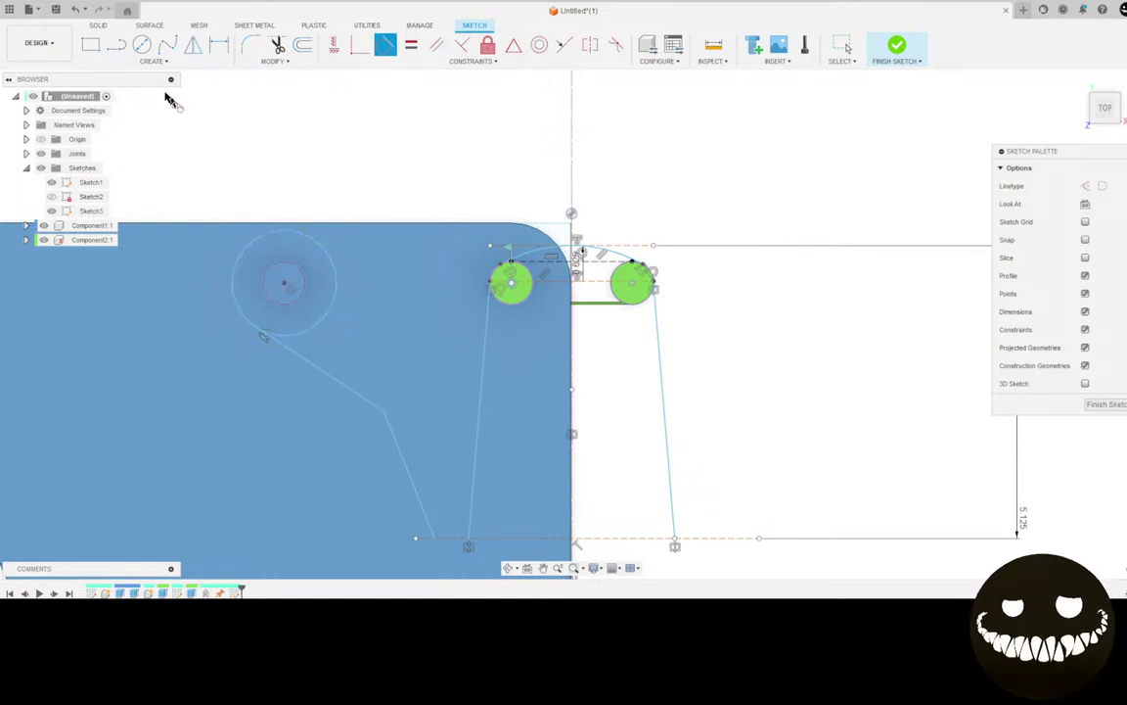
Draw a small circle between the new angled line and the bracket's side line, just above the lower construction line
{"action": "left_click", "coordinate": [141, 44]}
{"action": "scroll", "coordinate": [431, 411], "scroll_direction": "up", "scroll_amount": 5}
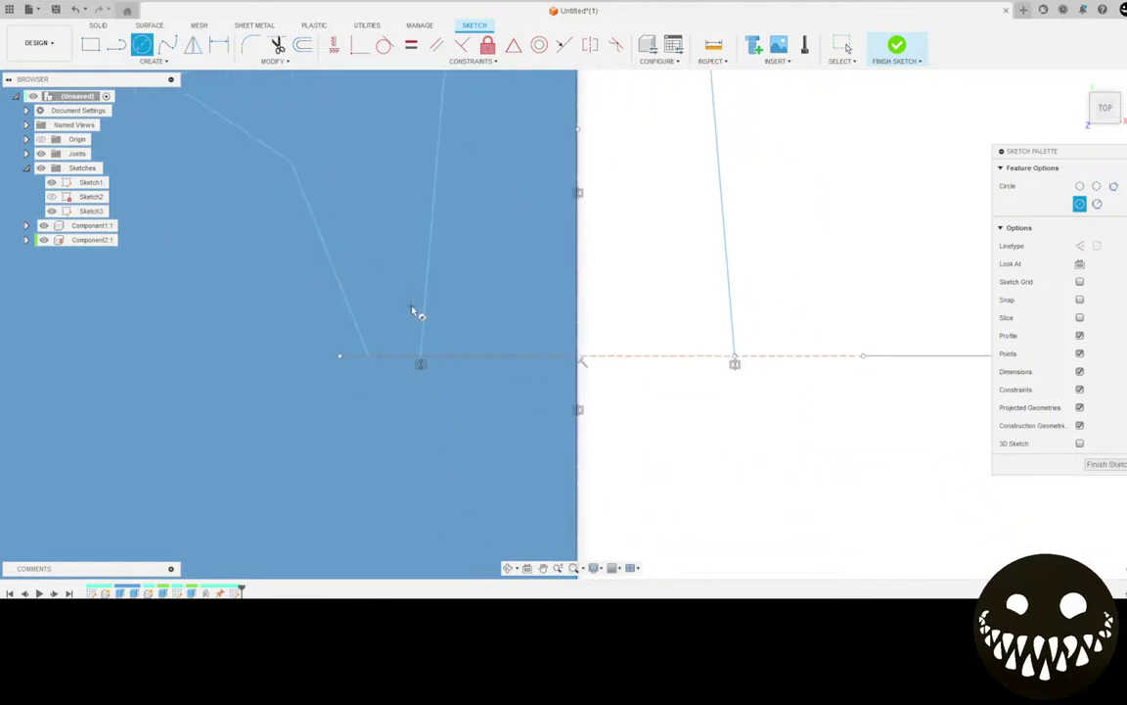
{"action": "left_click", "coordinate": [395, 334]}
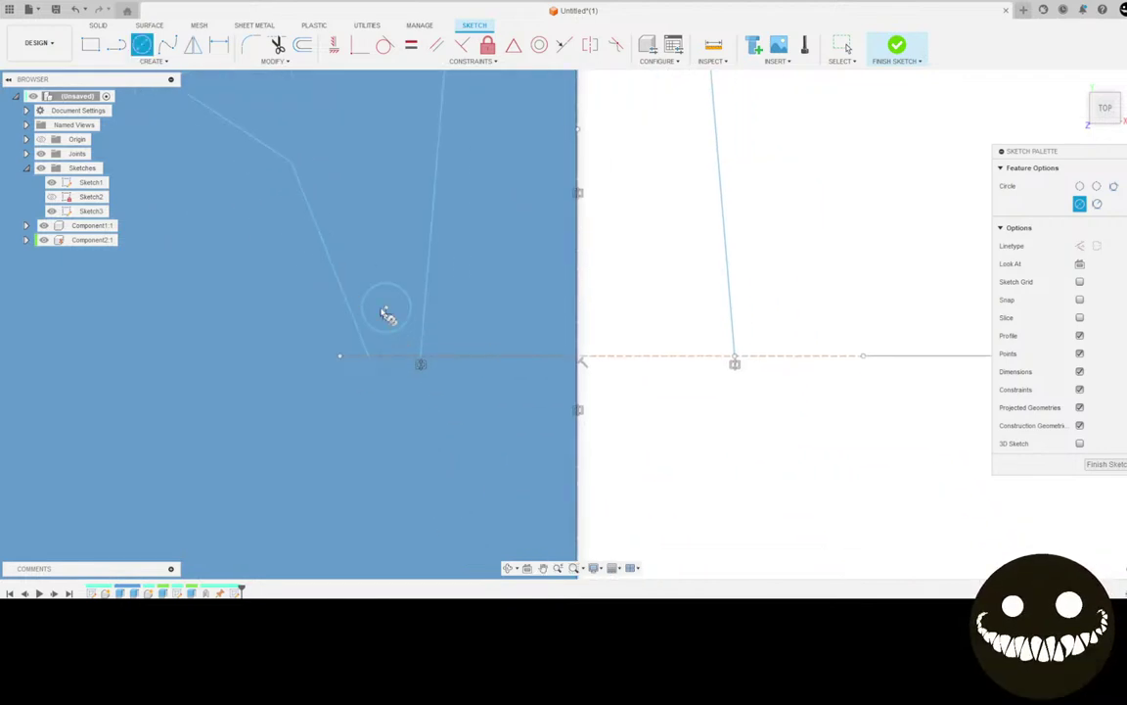
Constrain the small circle tangent to the angled arm line, the lower construction line and the bracket's slanted side line
{"action": "left_click", "coordinate": [385, 44]}
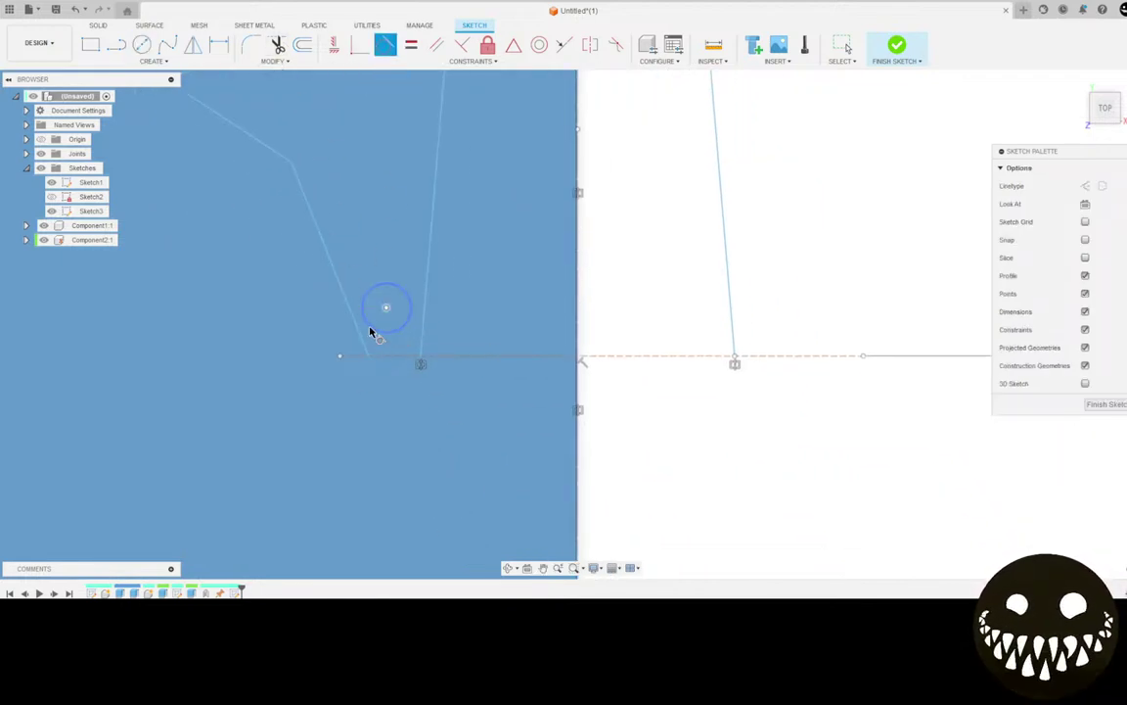
{"action": "left_click", "coordinate": [357, 327]}
{"action": "left_click", "coordinate": [373, 330]}
{"action": "left_click", "coordinate": [388, 333]}
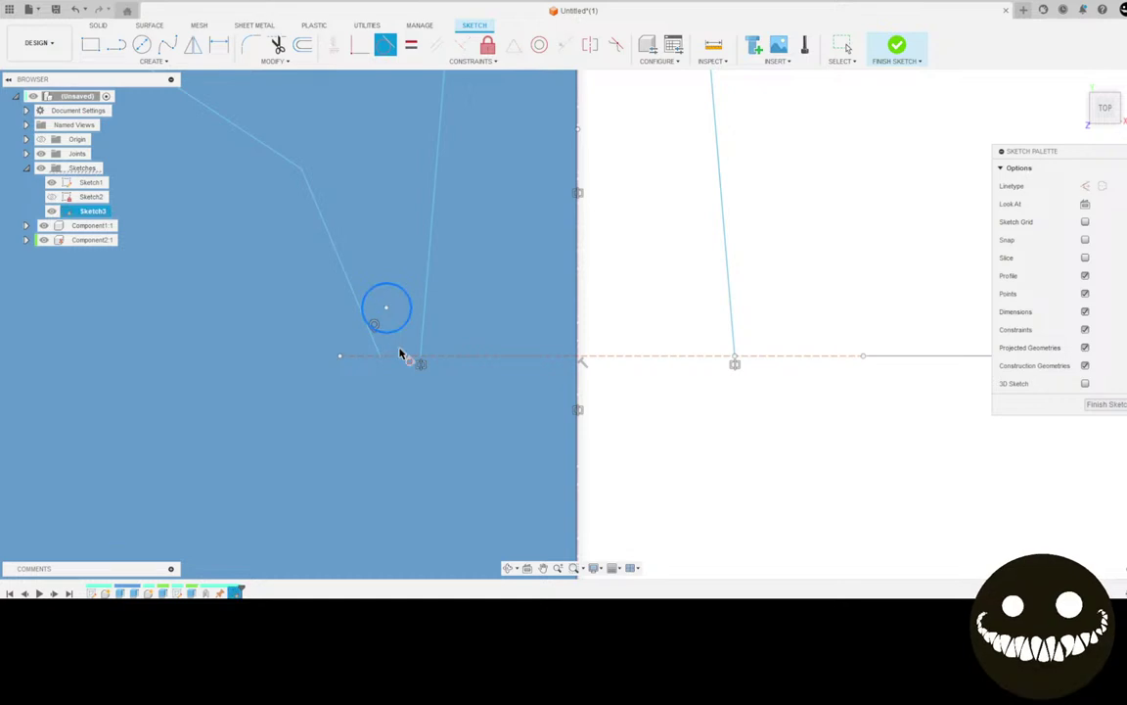
{"action": "left_click", "coordinate": [398, 357]}
{"action": "left_click", "coordinate": [416, 326]}
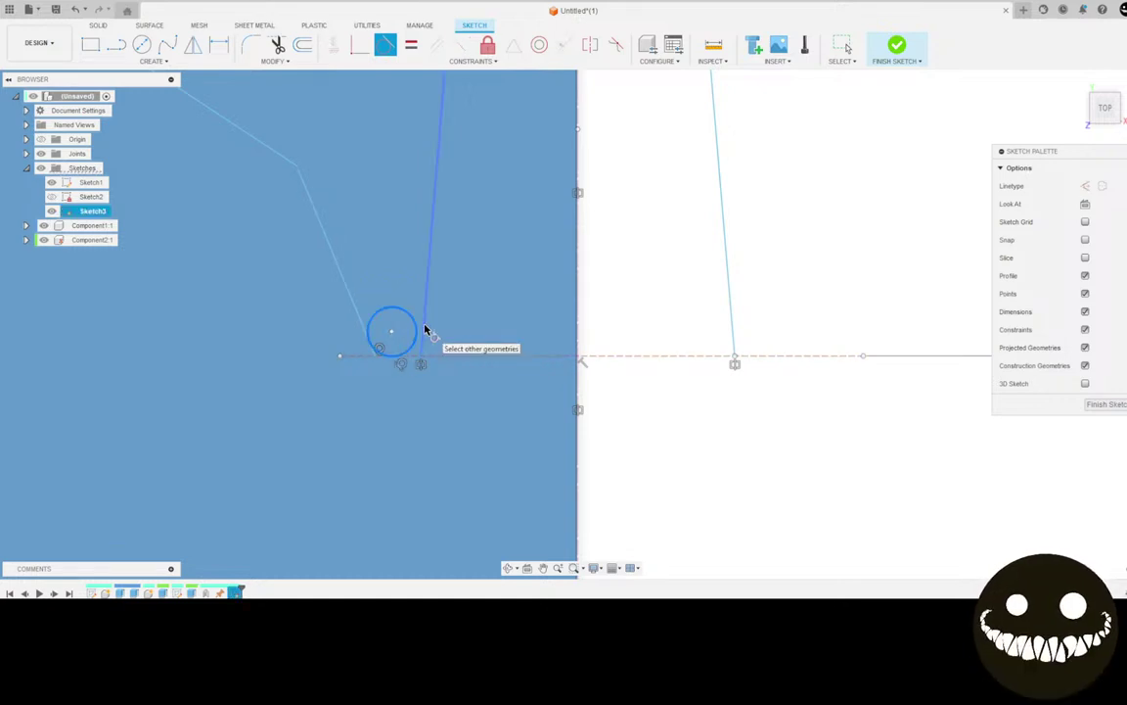
{"action": "left_click", "coordinate": [425, 329]}
Compare the arm outline with the assembled bracket and arms in the Clam shell bucket forum photo in the browser
{"action": "scroll", "coordinate": [374, 274], "scroll_direction": "down", "scroll_amount": 3}
{"action": "mouse_move", "coordinate": [355, 220]}
{"action": "middle_mouse_down"}
{"action": "mouse_move", "coordinate": [308, 378]}
{"action": "mouse_move", "coordinate": [325, 406]}
{"action": "middle_mouse_up"}
{"action": "scroll", "coordinate": [309, 381], "scroll_direction": "down", "scroll_amount": 2}
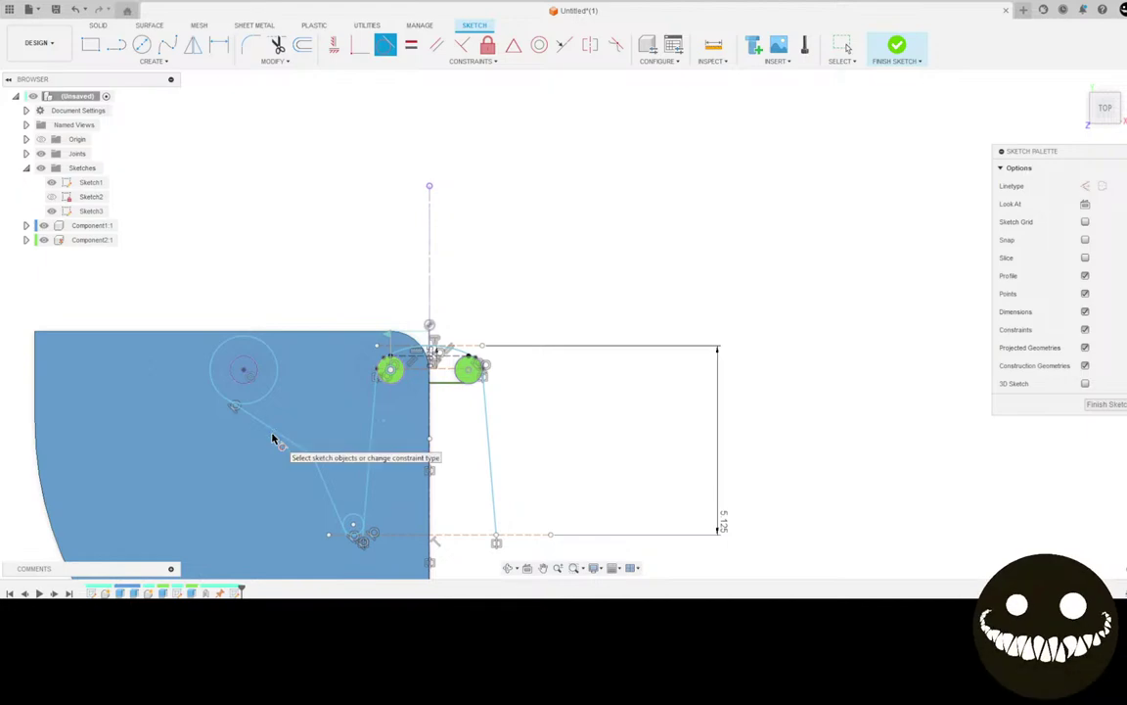
{"action": "middle_click_drag", "start_coordinate": [292, 252], "coordinate": [291, 287]}
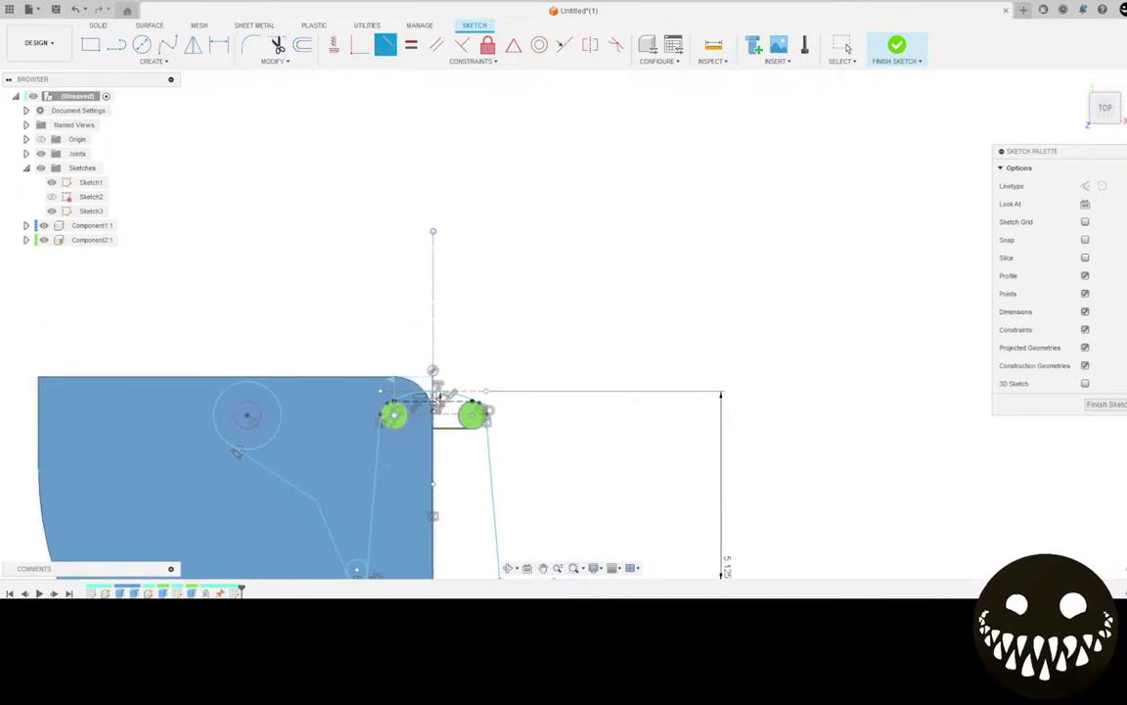
{"action": "left_click_drag", "start_coordinate": [2, 156], "coordinate": [985, 20]}
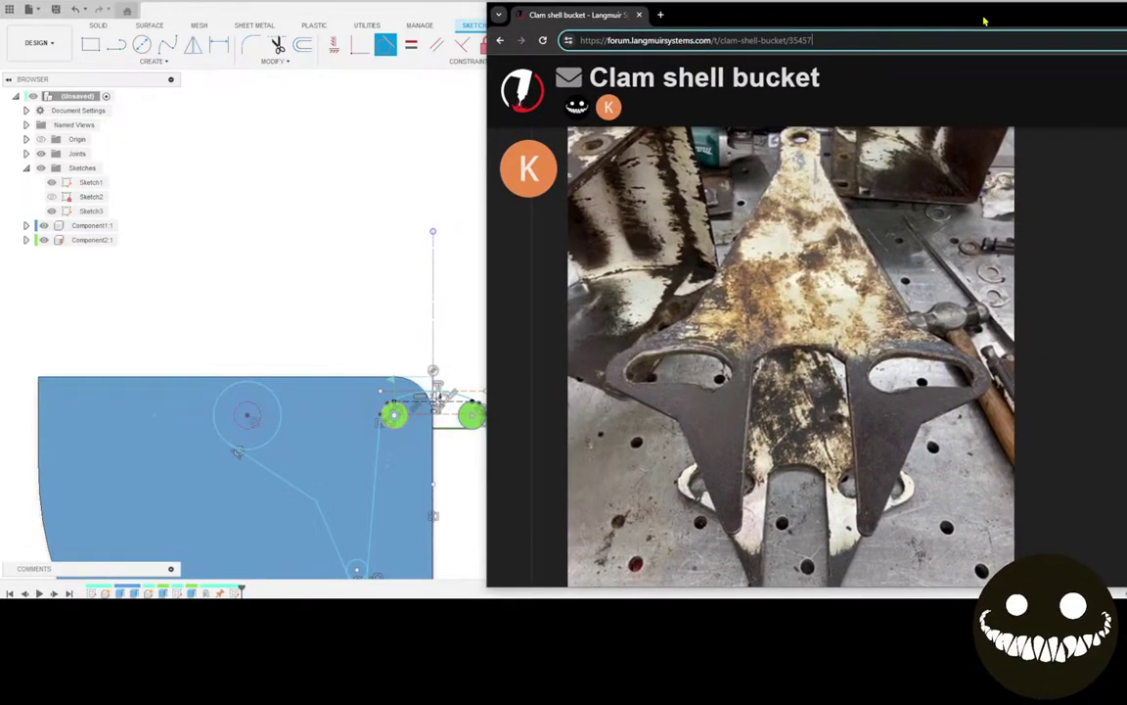
{"action": "left_click_drag", "start_coordinate": [984, 20], "coordinate": [951, 6]}
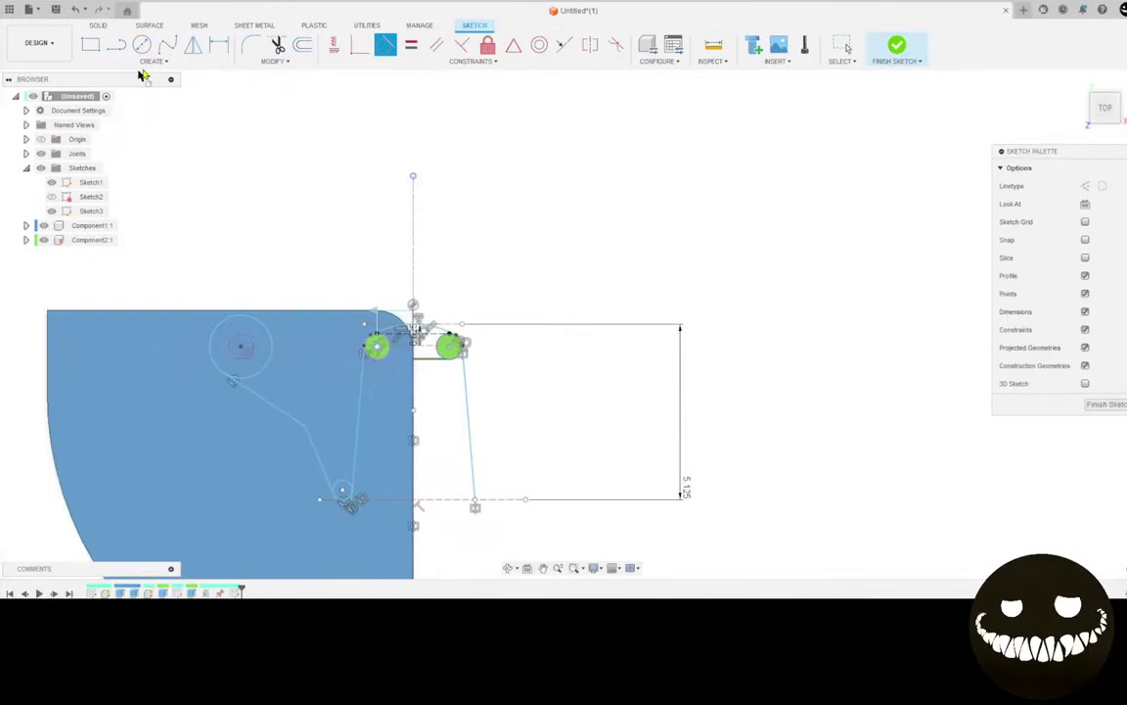
{"action": "left_click", "coordinate": [193, 44]}
{"action": "left_click", "coordinate": [281, 416]}
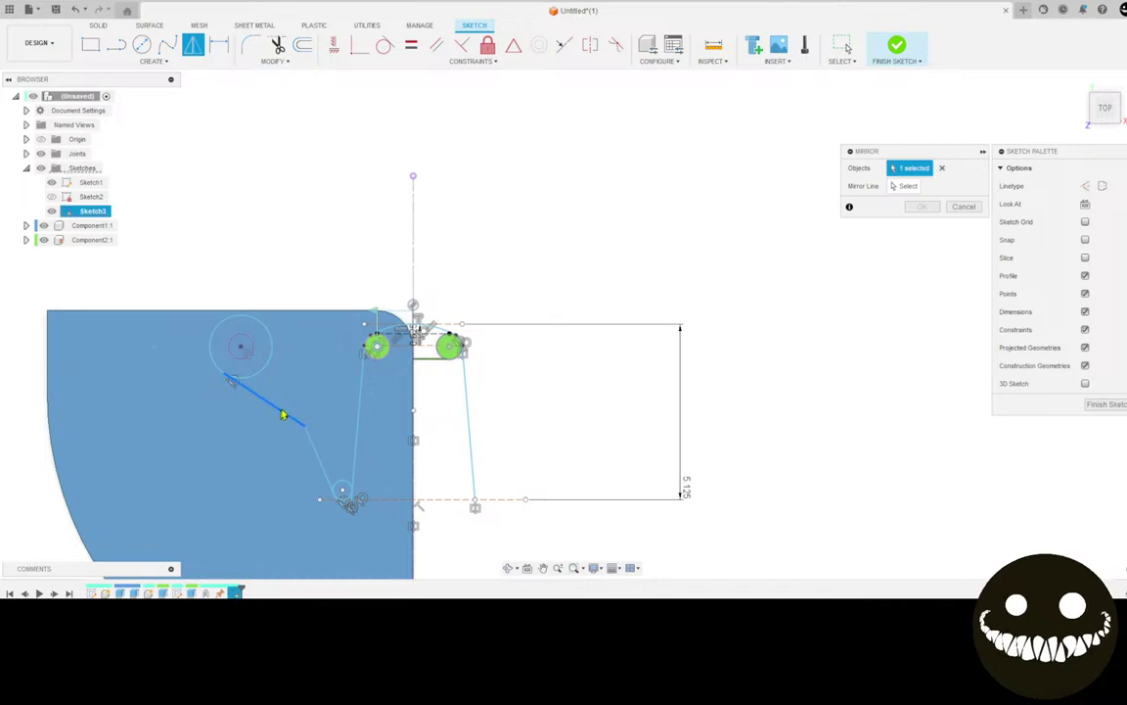
{"action": "left_click", "coordinate": [905, 186]}
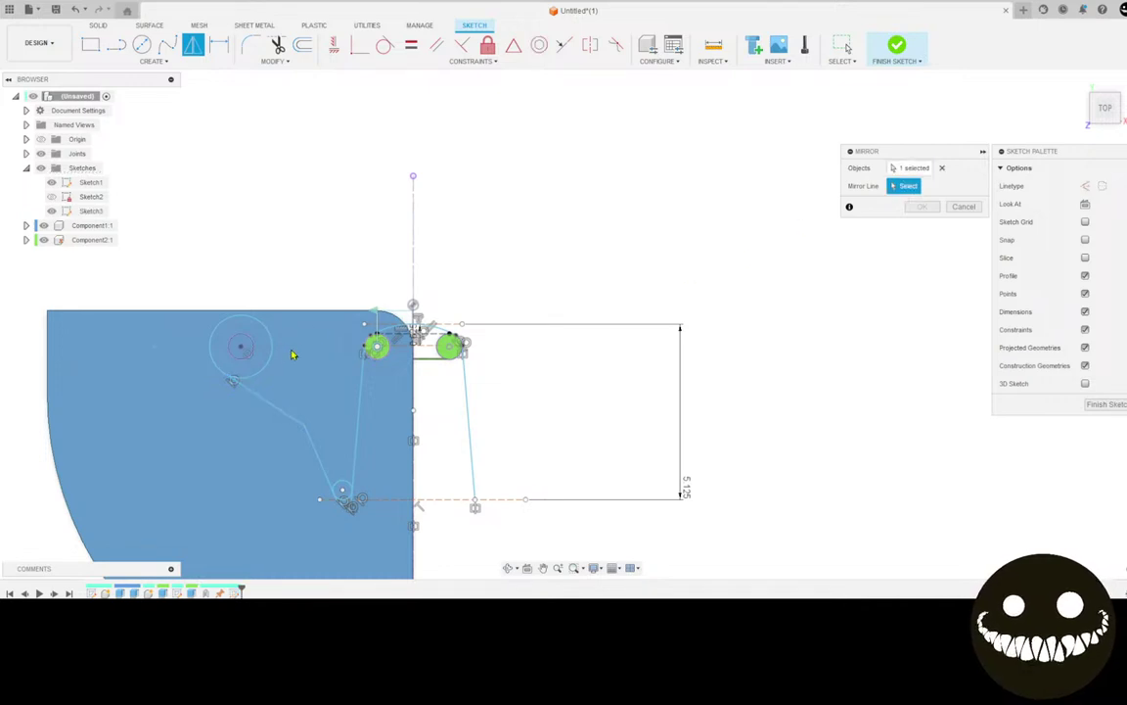
{"action": "left_click", "coordinate": [431, 354]}
{"action": "scroll", "coordinate": [243, 324], "scroll_direction": "up", "scroll_amount": 5}
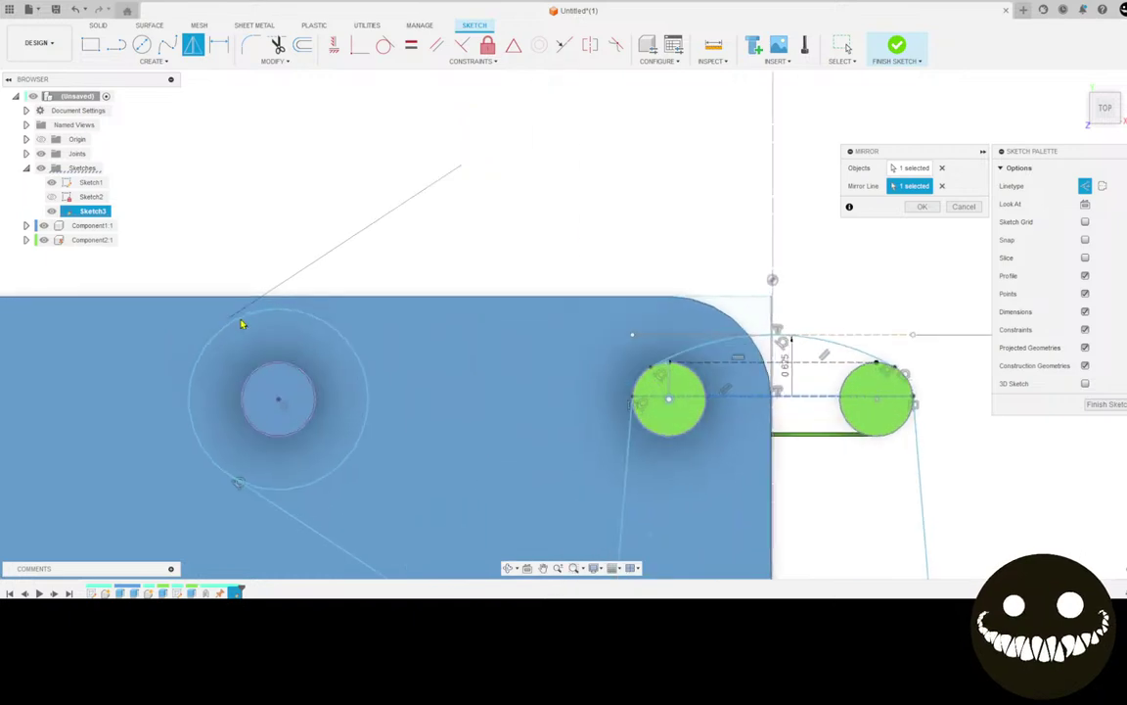
{"action": "left_click", "coordinate": [965, 207]}
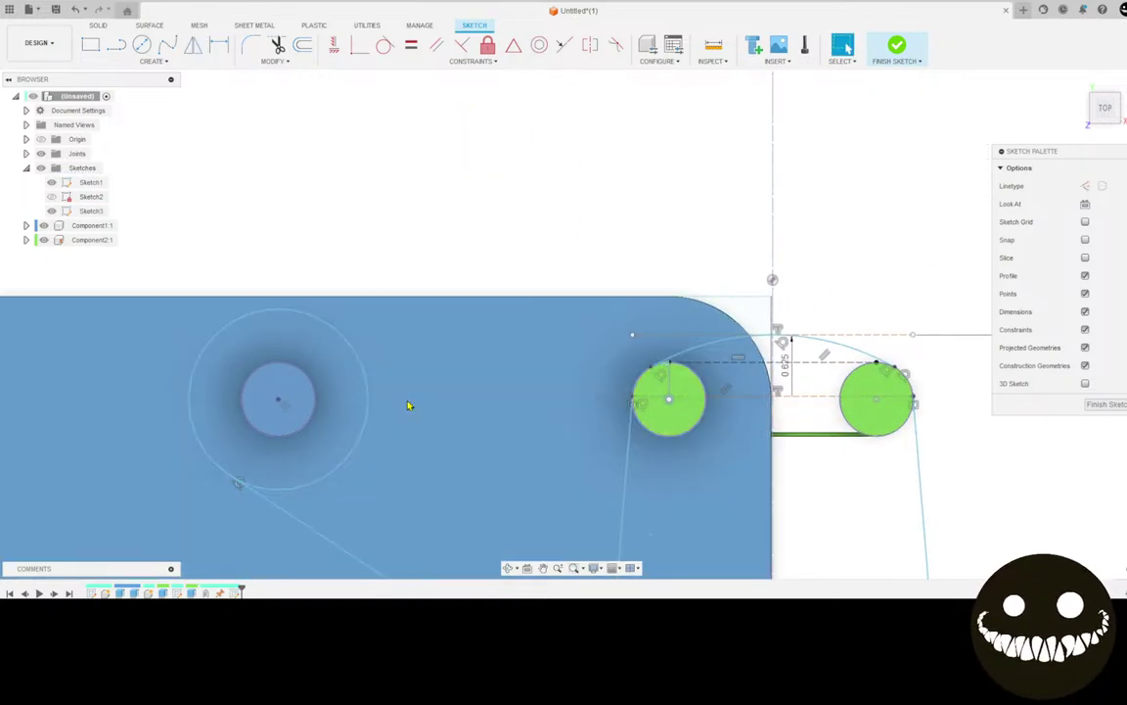
{"action": "left_click", "coordinate": [193, 44]}
{"action": "left_click", "coordinate": [339, 554]}
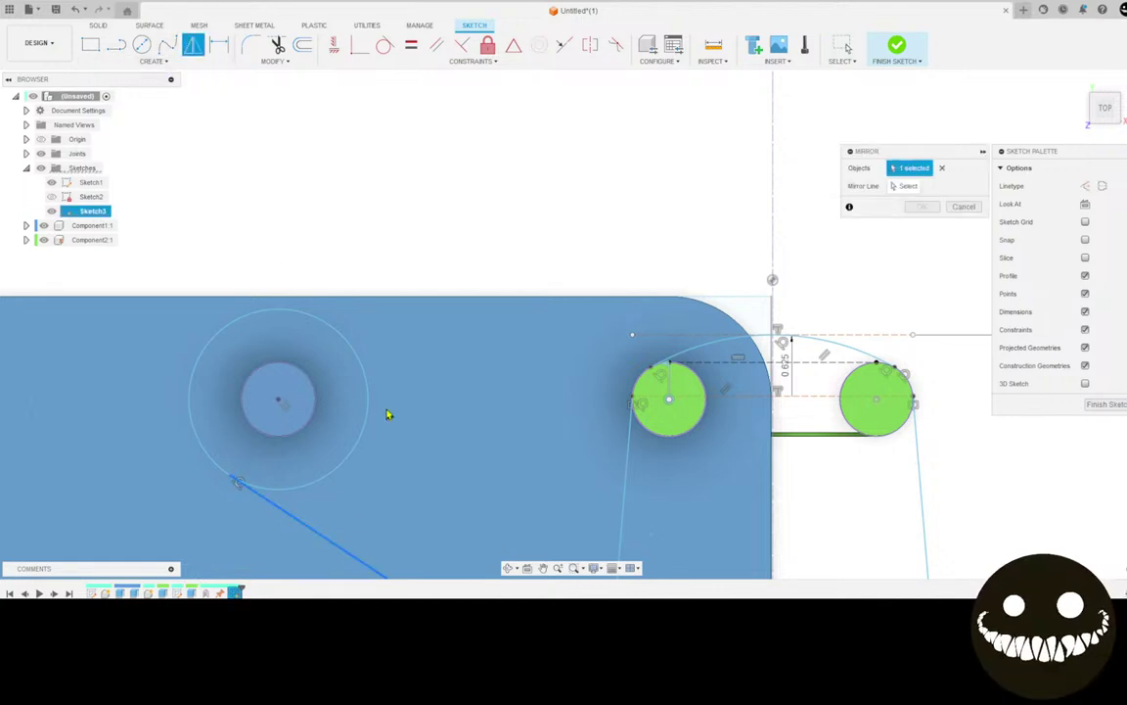
{"action": "left_click", "coordinate": [963, 207]}
Project the bucket side's horizontal line through the pin hole centres into the sketch
{"action": "key", "text": "p"}
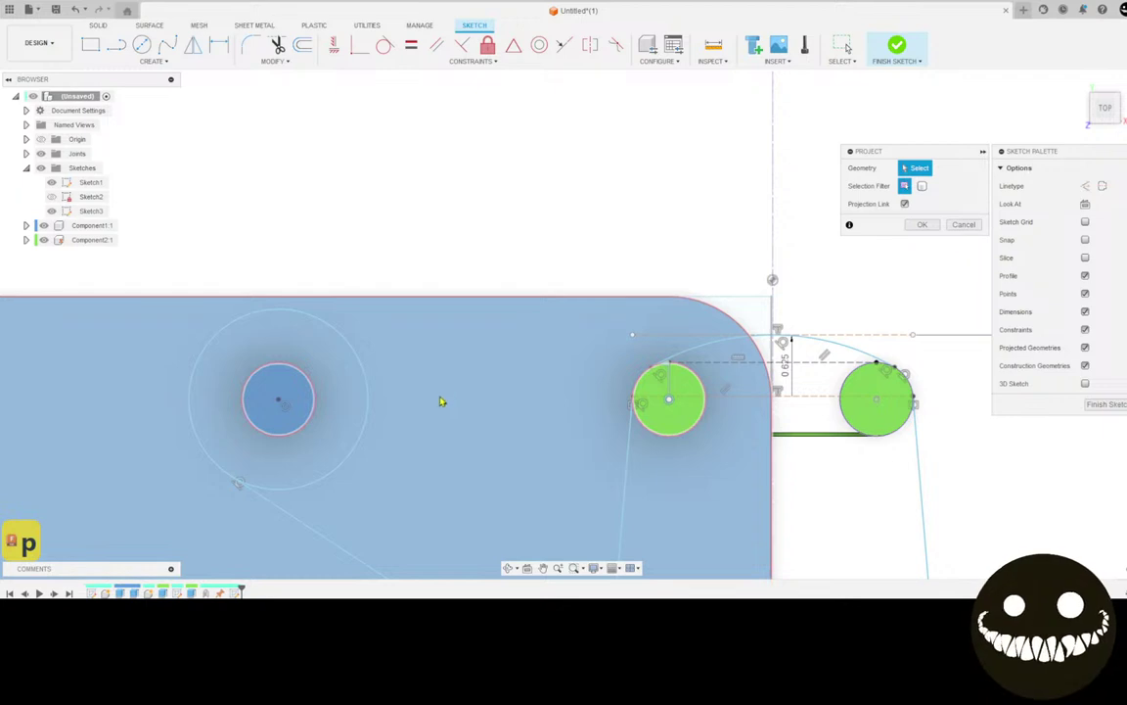
{"action": "left_click", "coordinate": [441, 401]}
{"action": "left_click", "coordinate": [926, 225]}
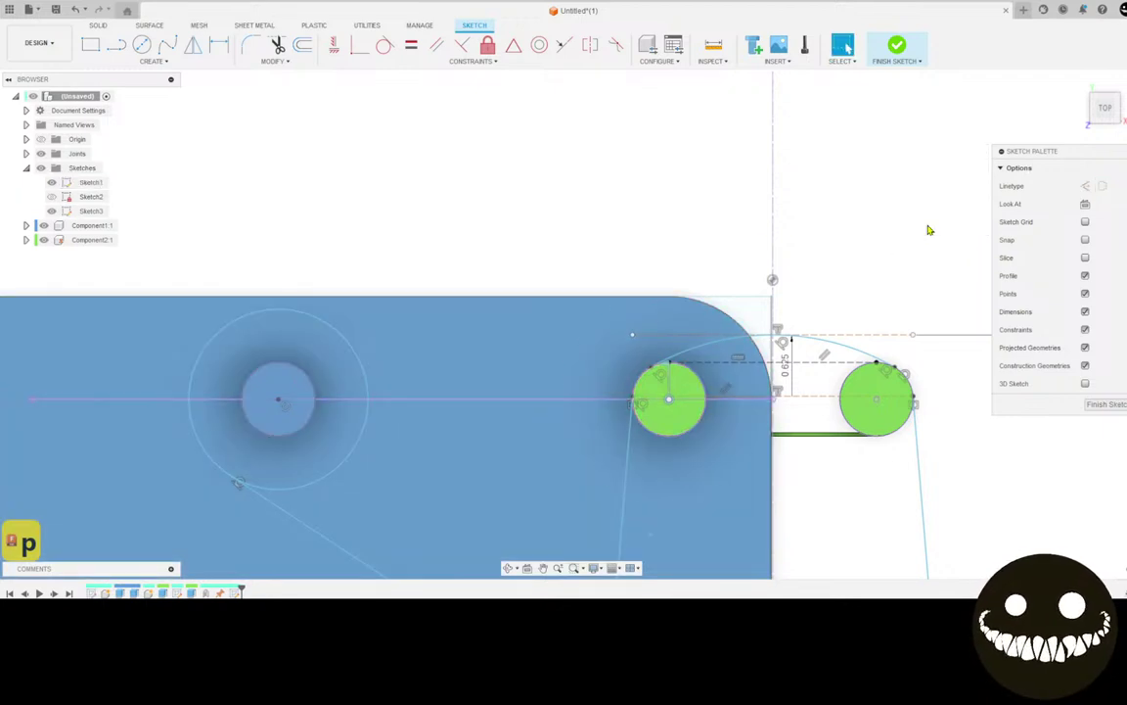
Mirror the arm's angled tangent line about the projected horizontal line through the outer pin hole
{"action": "left_click", "coordinate": [193, 45]}
{"action": "left_click", "coordinate": [311, 532]}
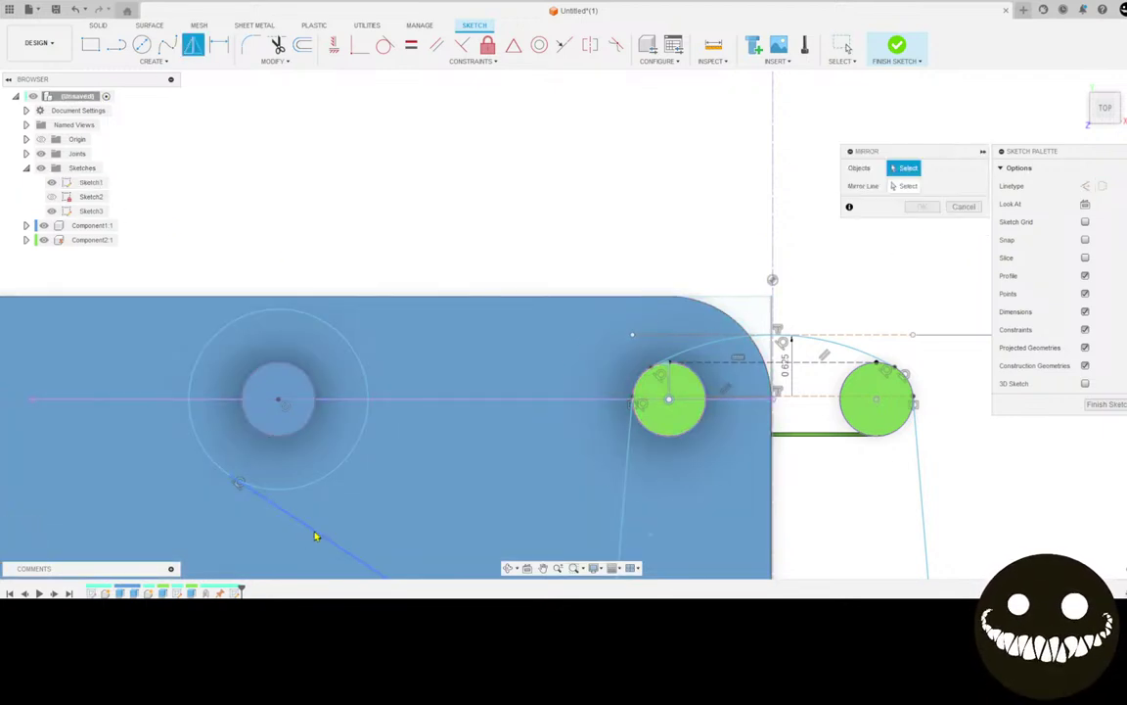
{"action": "left_click", "coordinate": [861, 187]}
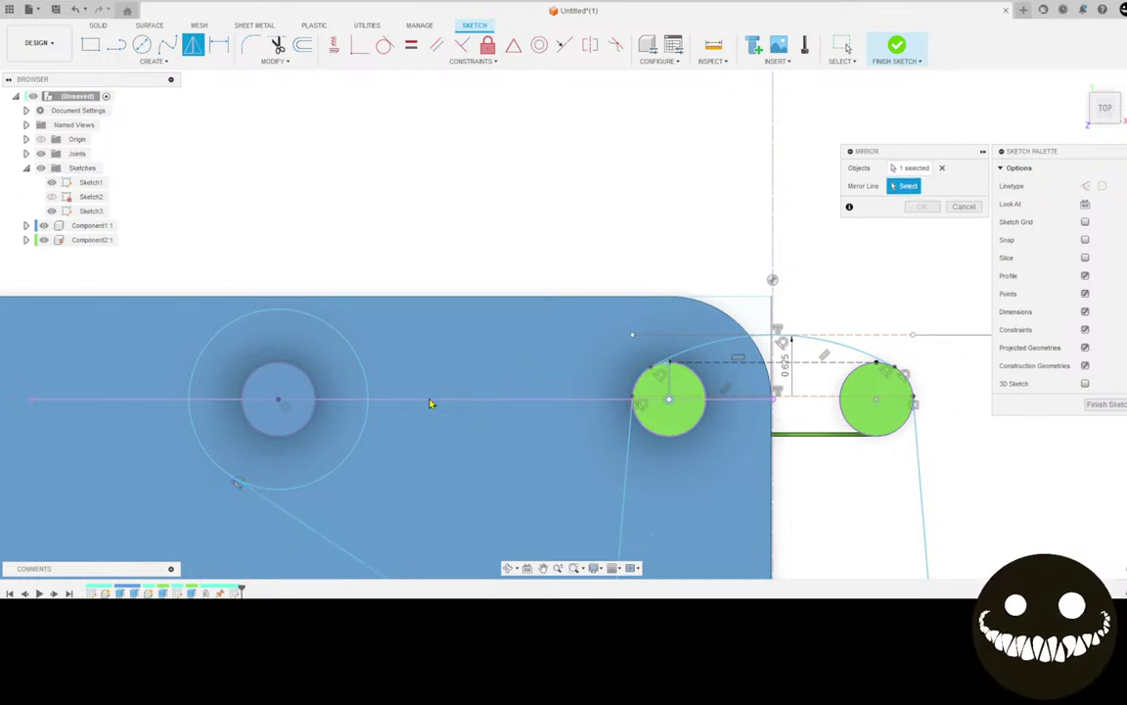
{"action": "left_click", "coordinate": [430, 403]}
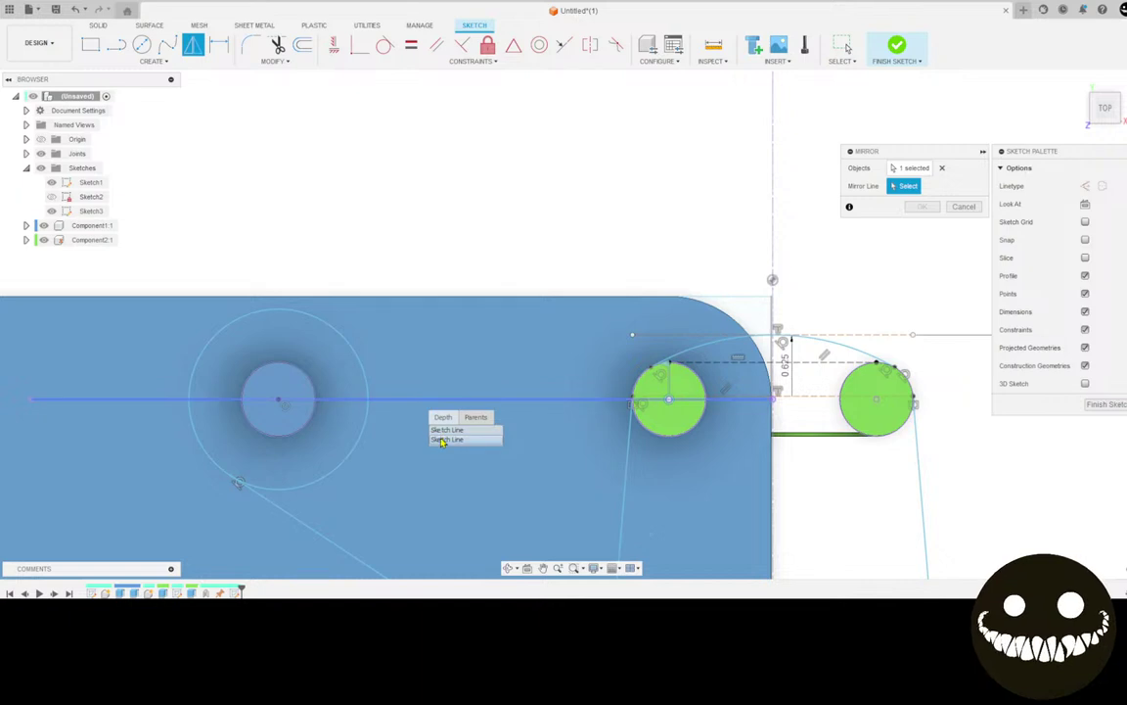
{"action": "left_click", "coordinate": [442, 434]}
{"action": "left_click", "coordinate": [922, 206]}
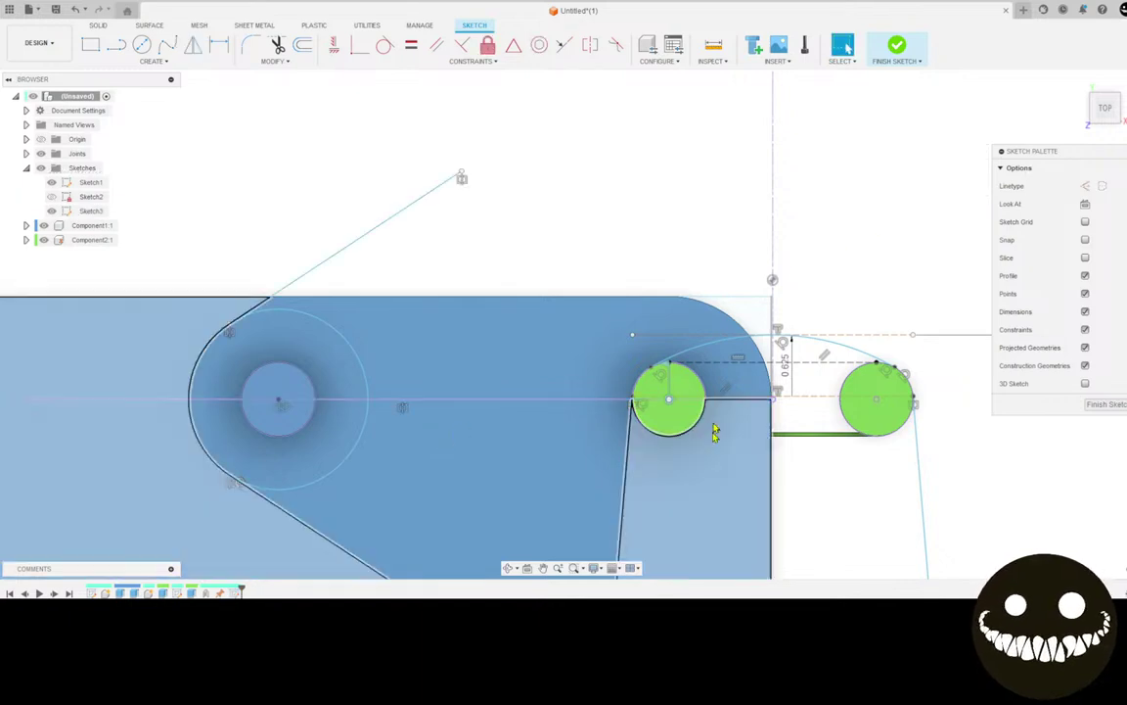
Check the bracket's length in the forum's tape measure photo in the browser, and return to the sketch
{"action": "scroll", "coordinate": [718, 428], "scroll_direction": "down", "scroll_amount": 5}
{"action": "mouse_move", "coordinate": [736, 441]}
{"action": "middle_mouse_down"}
{"action": "mouse_move", "coordinate": [571, 296]}
{"action": "mouse_move", "coordinate": [558, 271]}
{"action": "mouse_move", "coordinate": [539, 350]}
{"action": "middle_mouse_up"}
{"action": "scroll", "coordinate": [558, 264], "scroll_direction": "down", "scroll_amount": 2}
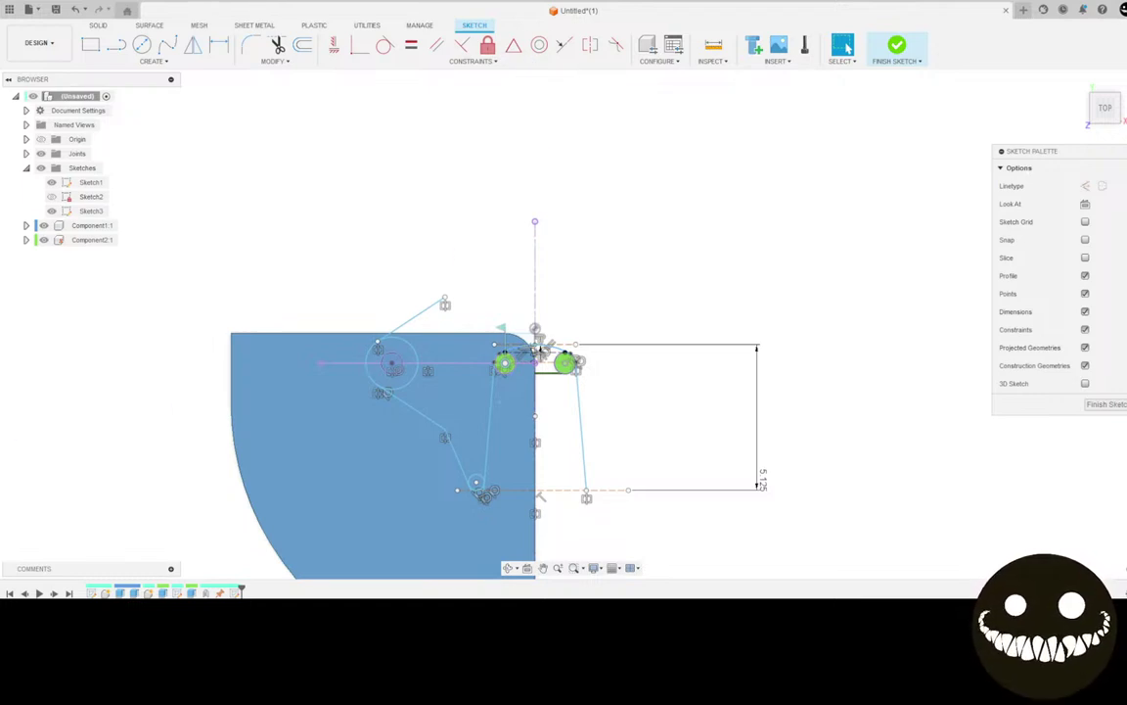
{"action": "left_click_drag", "start_coordinate": [0, 98], "coordinate": [410, 4]}
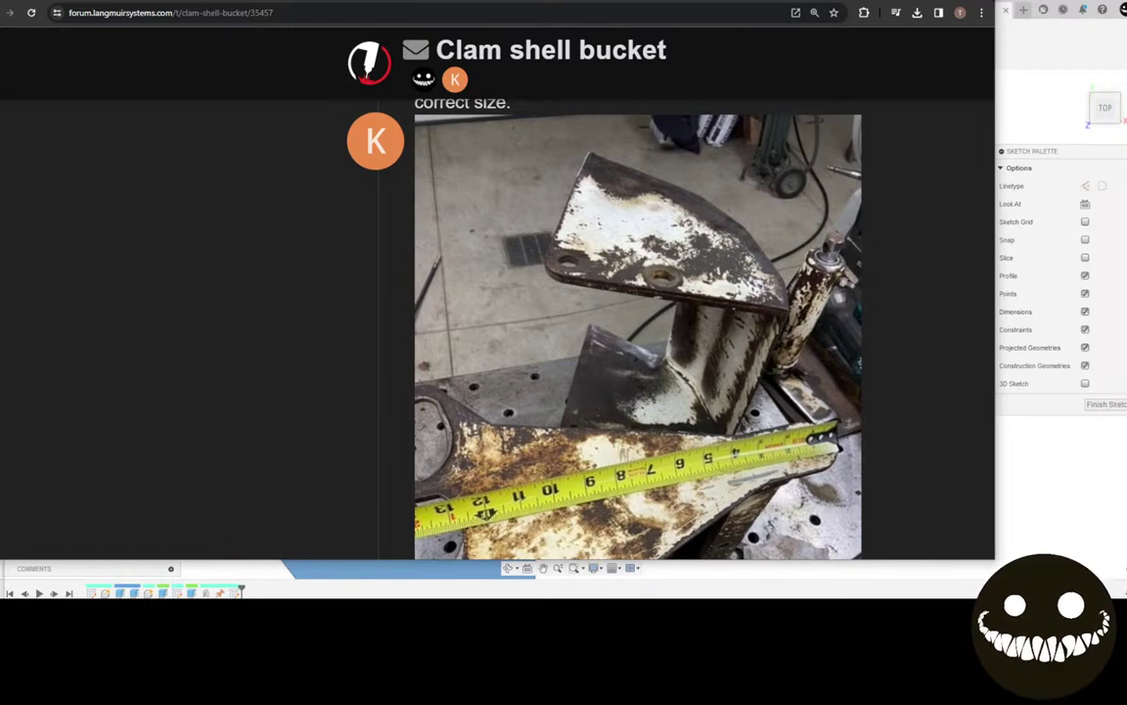
{"action": "key", "text": "alt+Tab"}
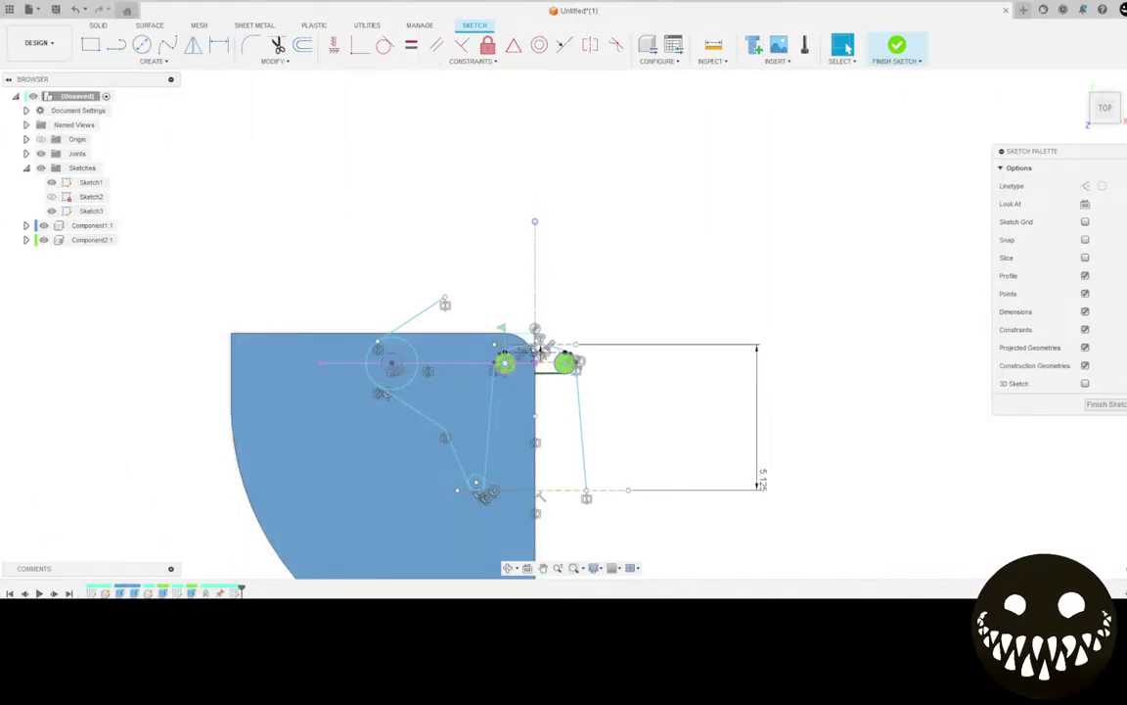
{"action": "left_click", "coordinate": [115, 44]}
{"action": "scroll", "coordinate": [513, 325], "scroll_direction": "up", "scroll_amount": 1}
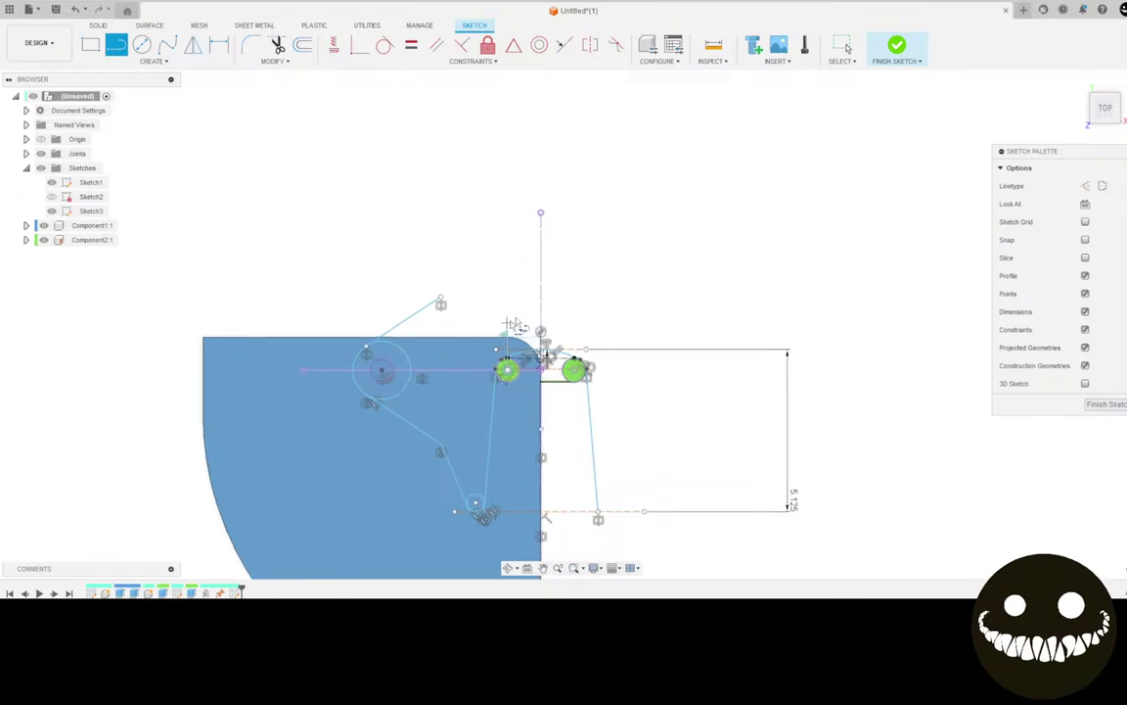
{"action": "scroll", "coordinate": [504, 292], "scroll_direction": "up", "scroll_amount": 1}
{"action": "left_click", "coordinate": [494, 255]}
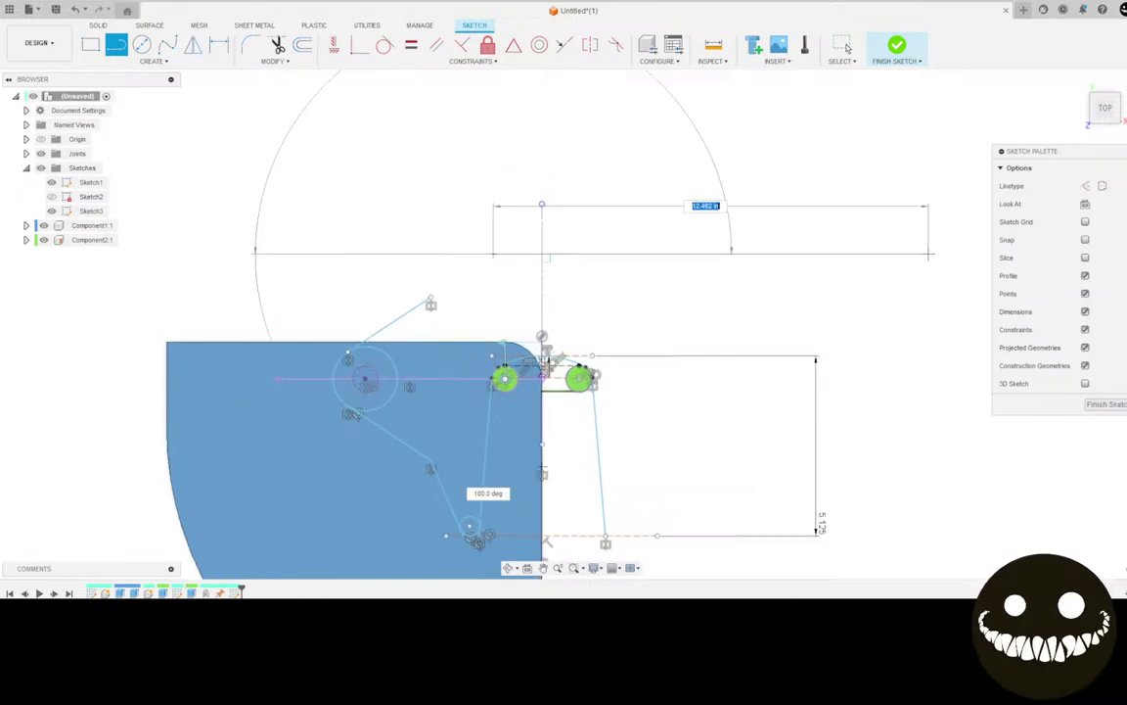
{"action": "left_click", "coordinate": [1083, 185]}
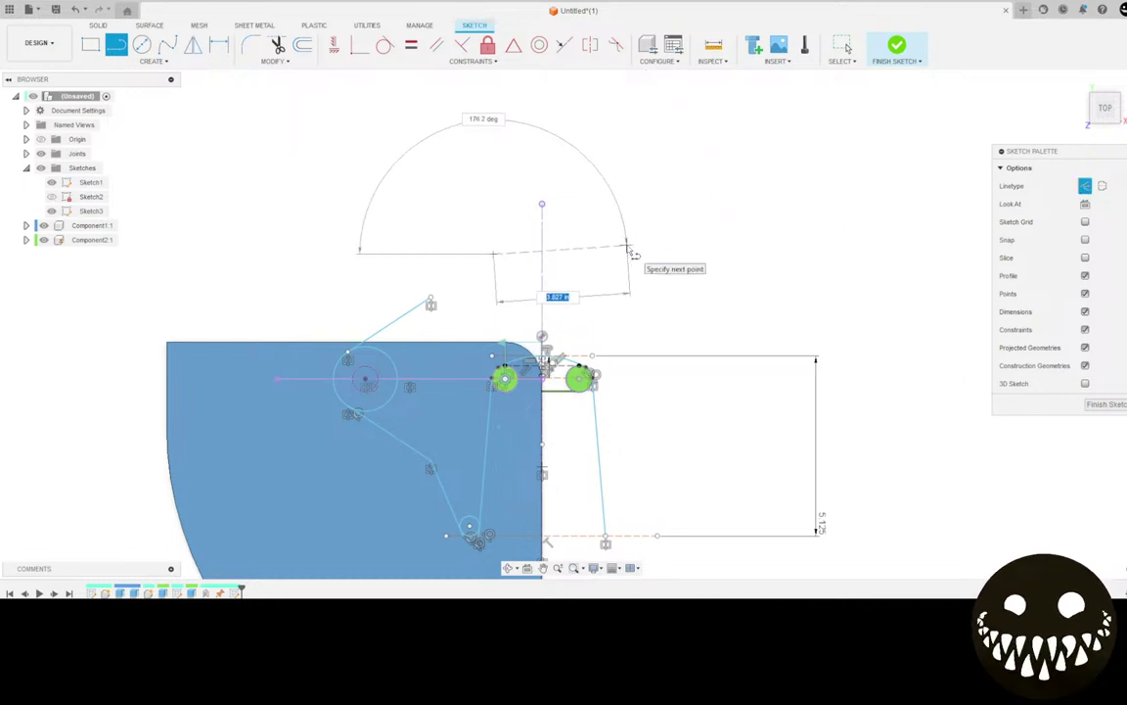
{"action": "key", "text": "Escape"}
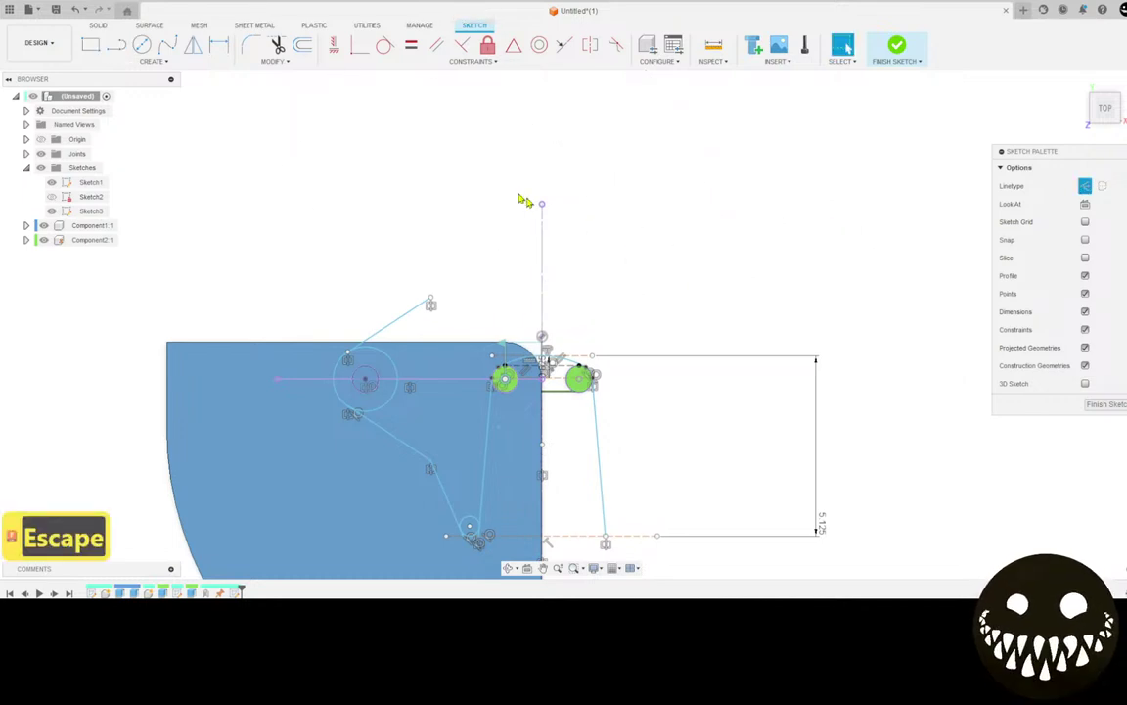
Offset the horizontal construction line above the two inner pin holes upward by 13 in
{"action": "left_click", "coordinate": [313, 52]}
{"action": "scroll", "coordinate": [536, 353], "scroll_direction": "up", "scroll_amount": 5}
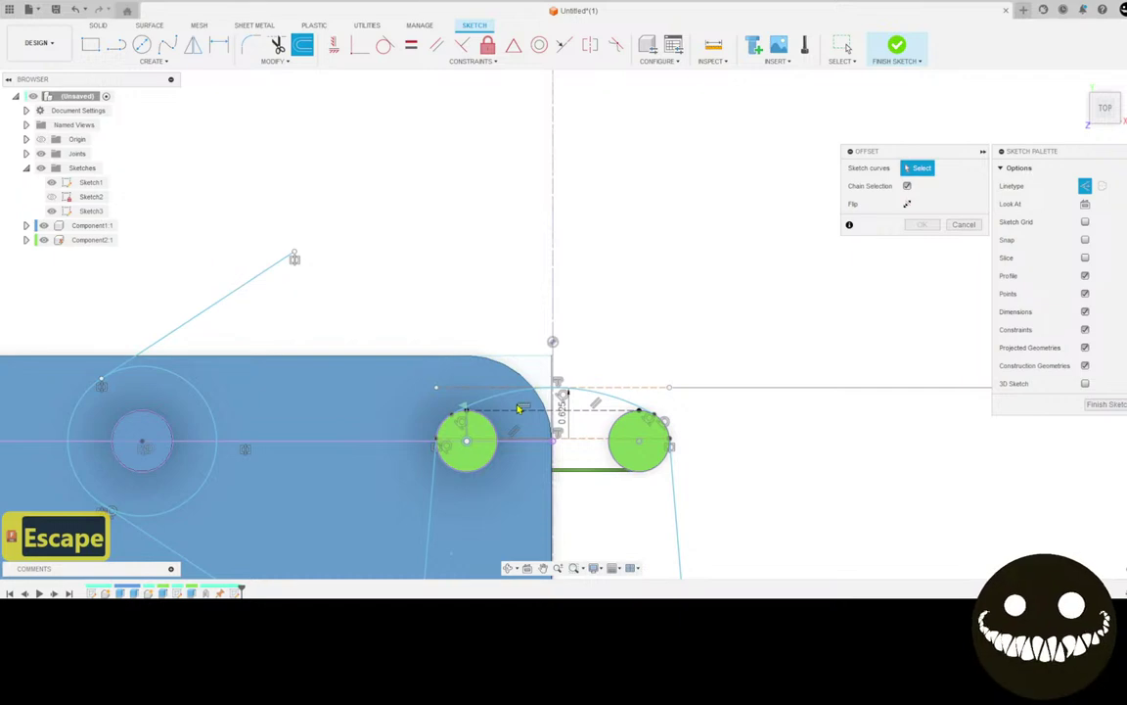
{"action": "left_click", "coordinate": [516, 409]}
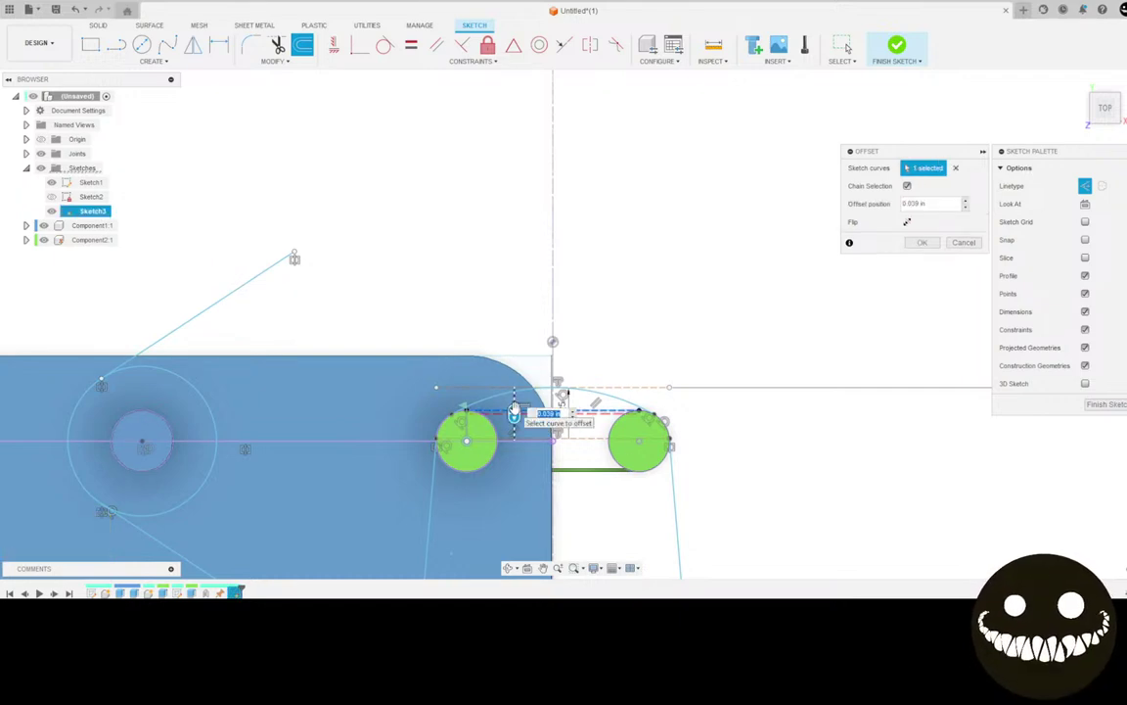
{"action": "left_click_drag", "start_coordinate": [515, 409], "coordinate": [525, 184]}
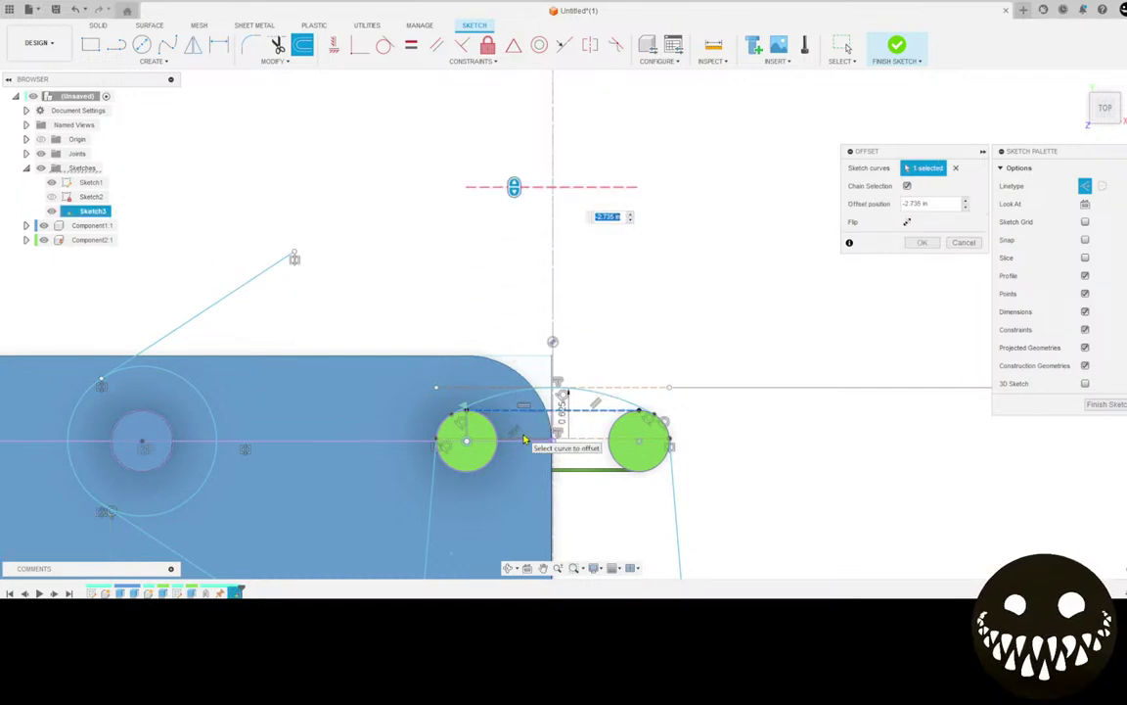
{"action": "type", "text": "13"}
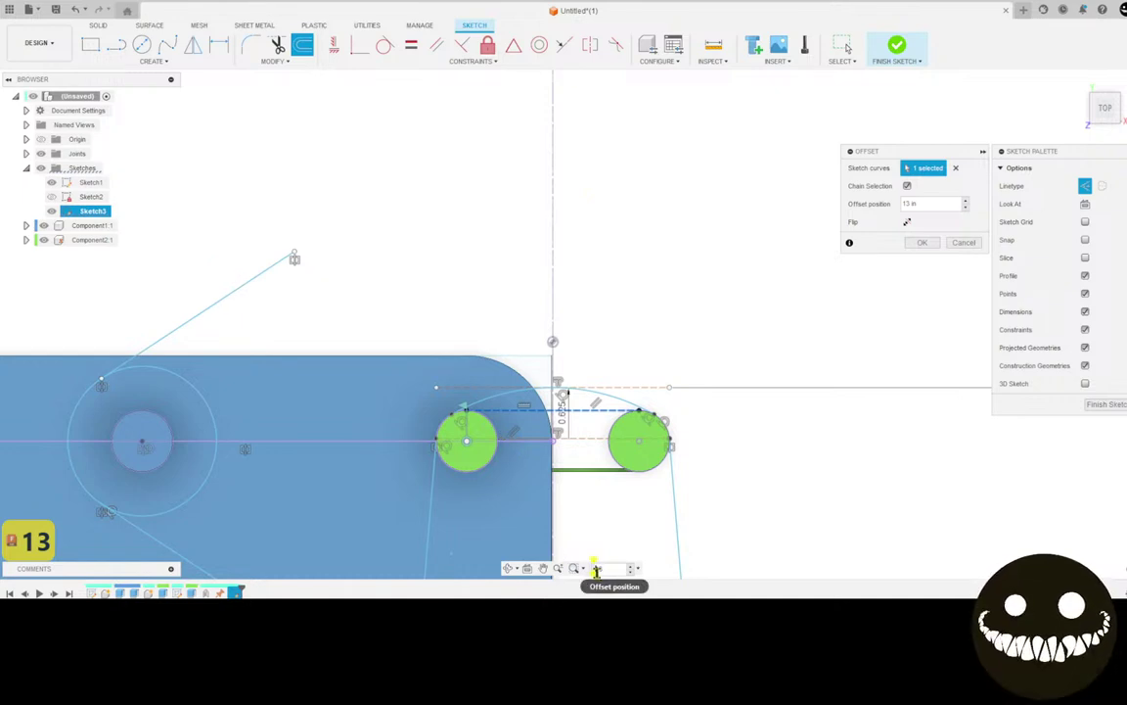
{"action": "scroll", "coordinate": [596, 559], "scroll_direction": "down", "scroll_amount": 5}
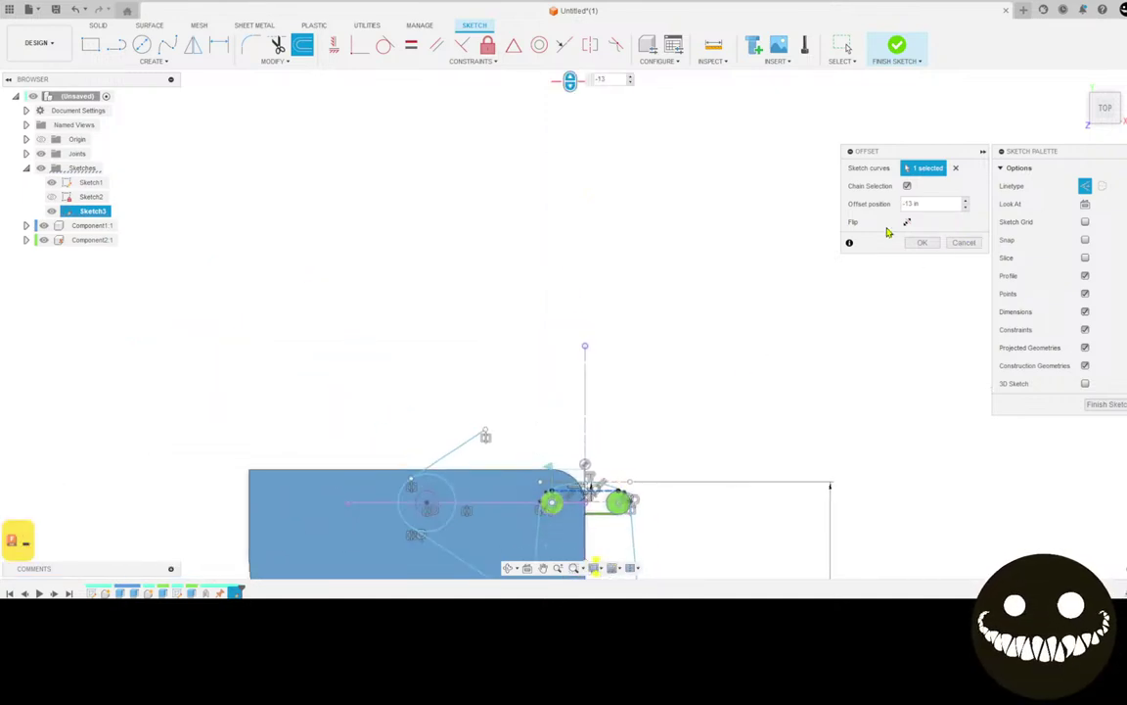
{"action": "middle_click_drag", "start_coordinate": [844, 332], "coordinate": [836, 431]}
{"action": "left_click", "coordinate": [922, 243]}
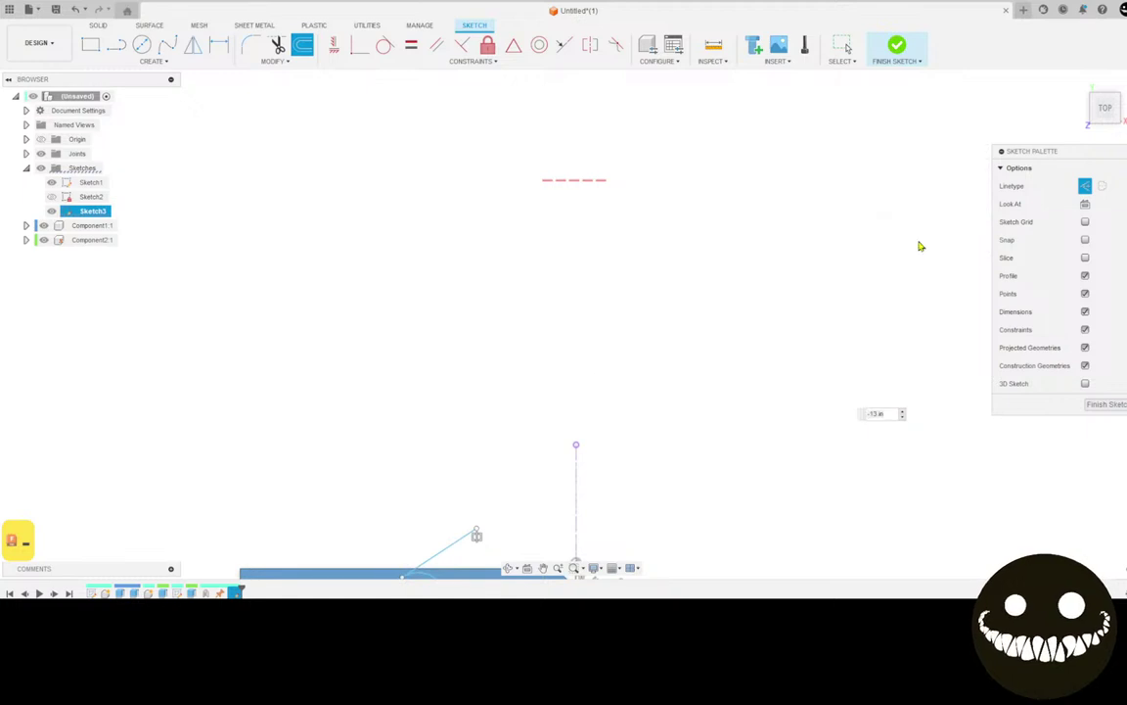
{"action": "scroll", "coordinate": [804, 315], "scroll_direction": "down", "scroll_amount": 2}
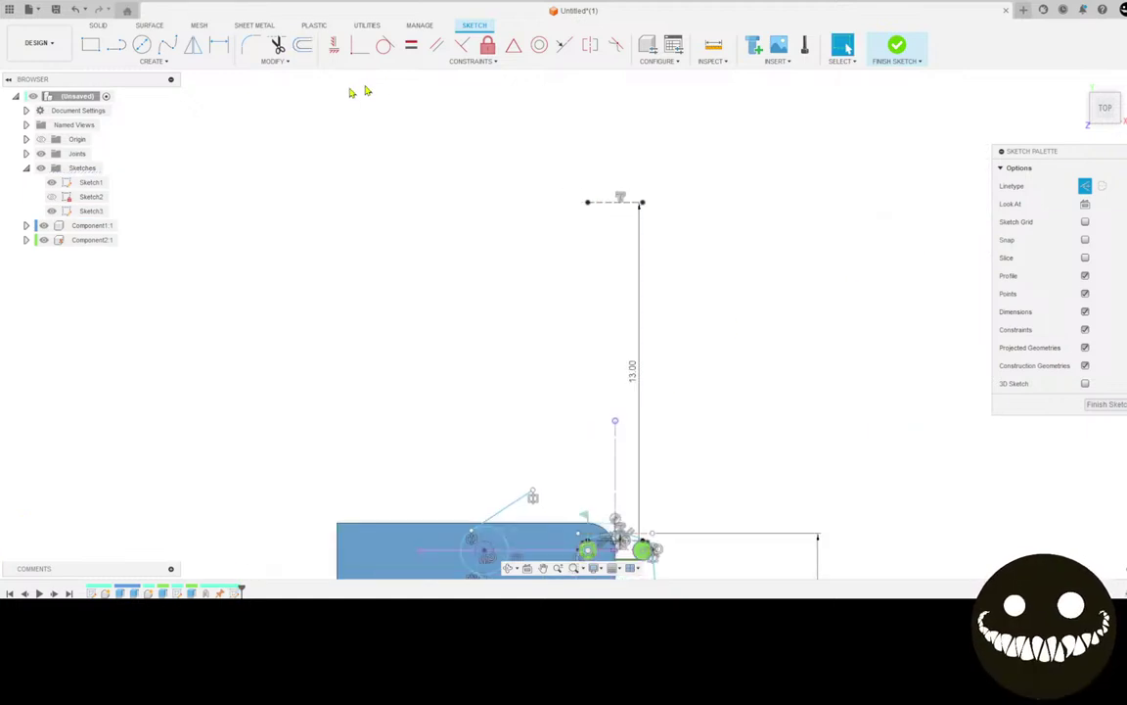
Draw a vertical construction line from the midpoint of the upper horizontal construction line down past the bucket side's lower edge
{"action": "left_click", "coordinate": [271, 61]}
{"action": "left_click", "coordinate": [269, 127]}
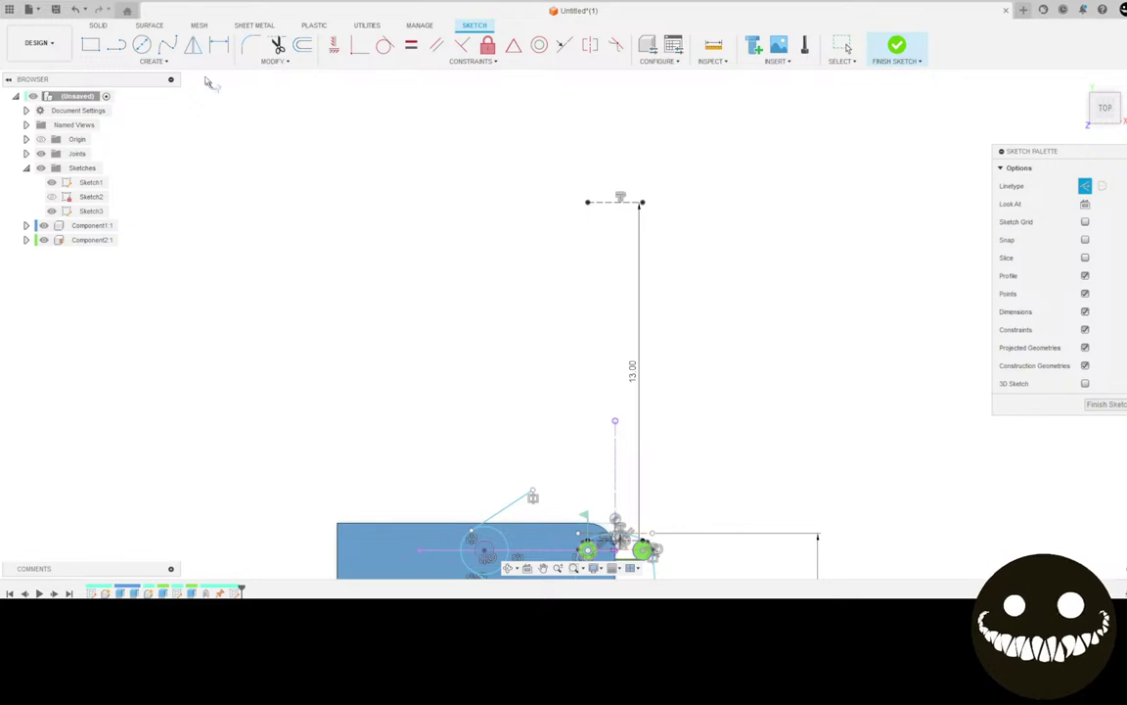
{"action": "left_click", "coordinate": [115, 45]}
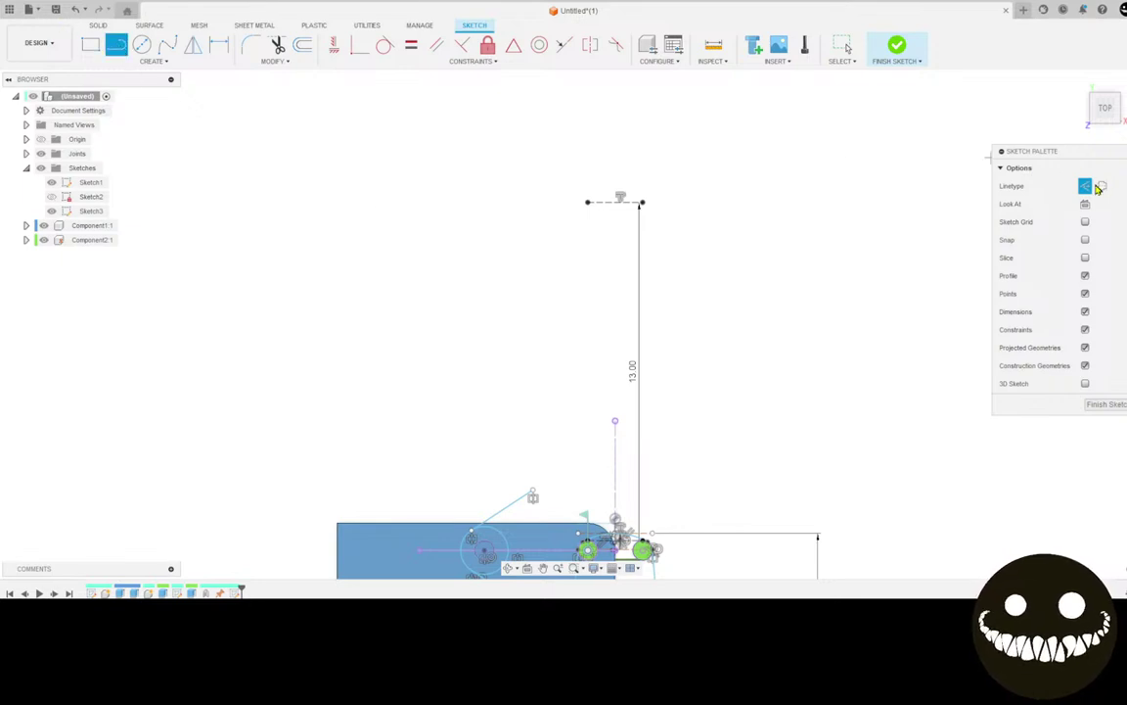
{"action": "left_click", "coordinate": [616, 201]}
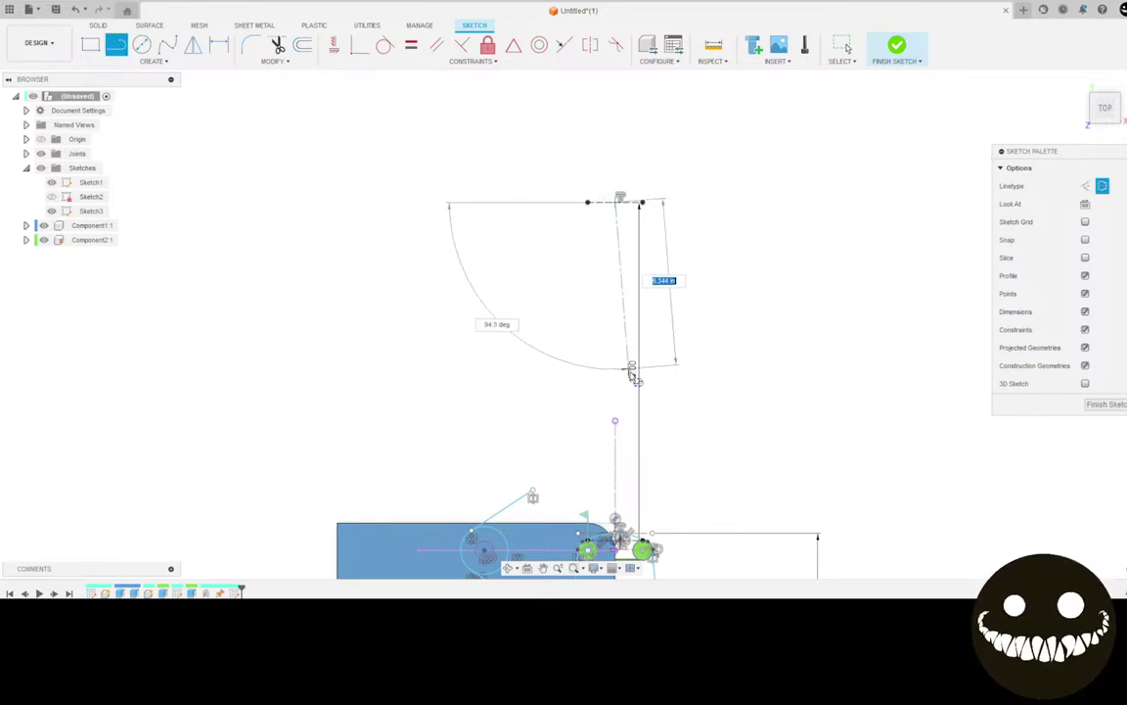
{"action": "middle_click_drag", "start_coordinate": [627, 535], "coordinate": [591, 186]}
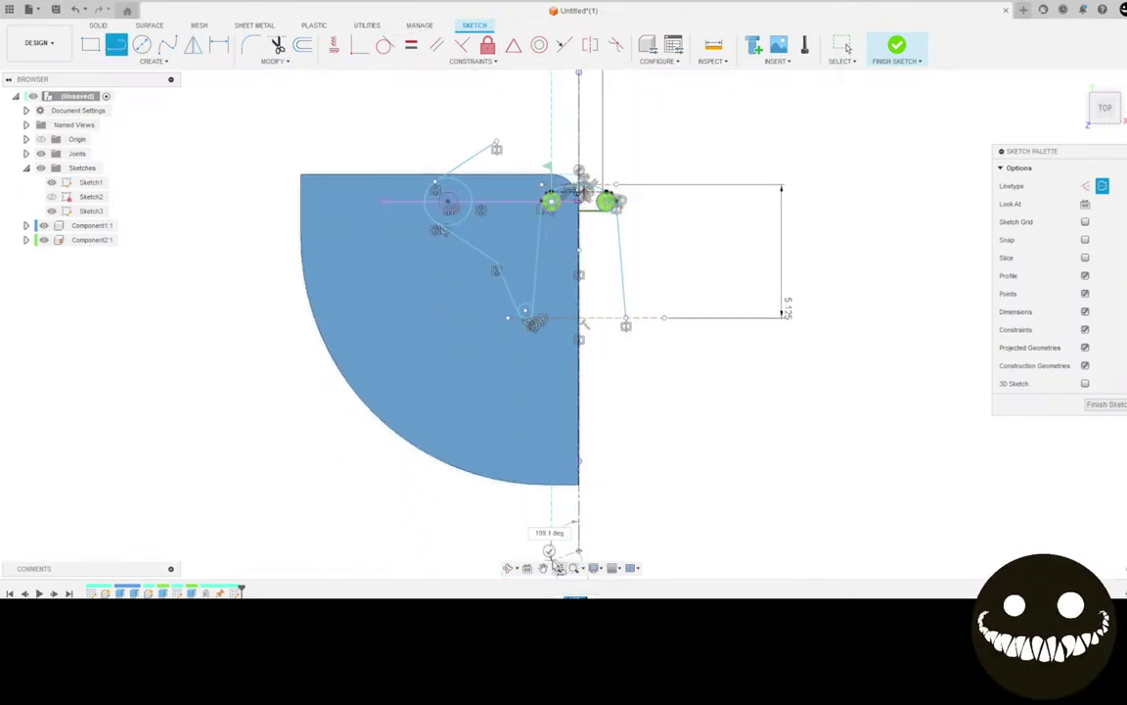
{"action": "left_click", "coordinate": [549, 551]}
{"action": "scroll", "coordinate": [590, 227], "scroll_direction": "down", "scroll_amount": 1}
{"action": "middle_click_drag", "start_coordinate": [590, 227], "coordinate": [482, 572]}
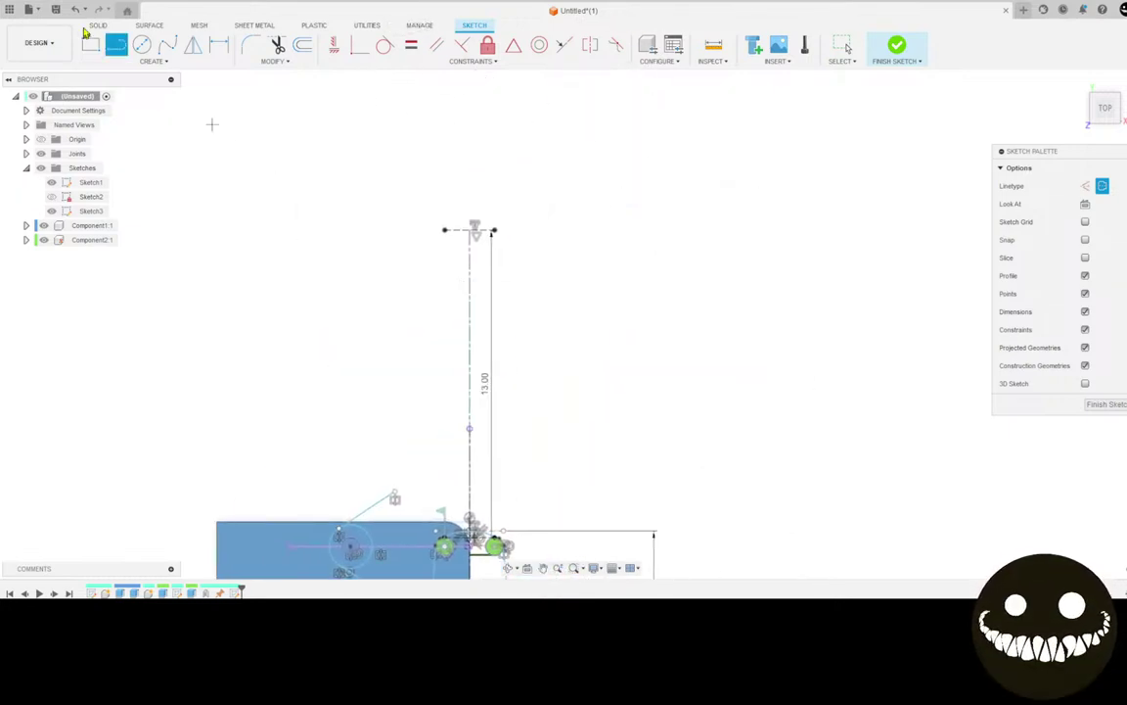
Draw two concentric circles on the vertical centreline just below the upper horizontal construction line
{"action": "left_click", "coordinate": [142, 46]}
{"action": "scroll", "coordinate": [458, 201], "scroll_direction": "up", "scroll_amount": 3}
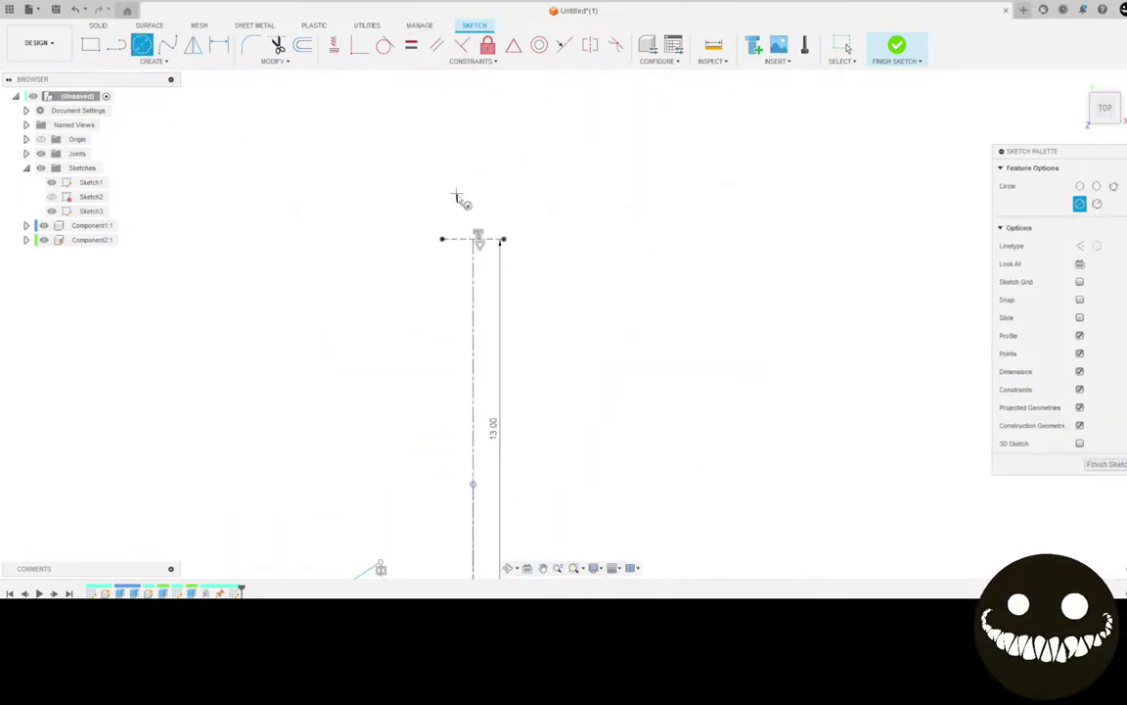
{"action": "left_click", "coordinate": [466, 296]}
{"action": "left_click", "coordinate": [473, 308]}
{"action": "left_click", "coordinate": [468, 291]}
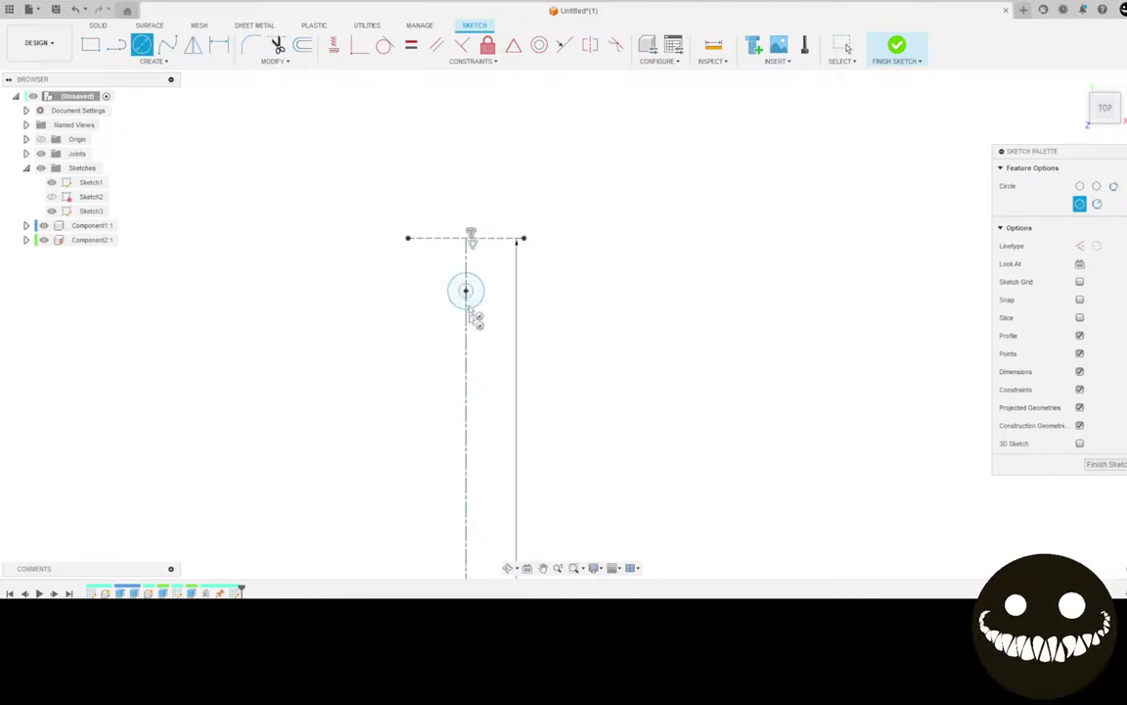
{"action": "left_click", "coordinate": [473, 337]}
Make the larger circle tangent to the upper horizontal construction line and the smaller one equal to the bucket side's outer pin hole
{"action": "left_click", "coordinate": [384, 45]}
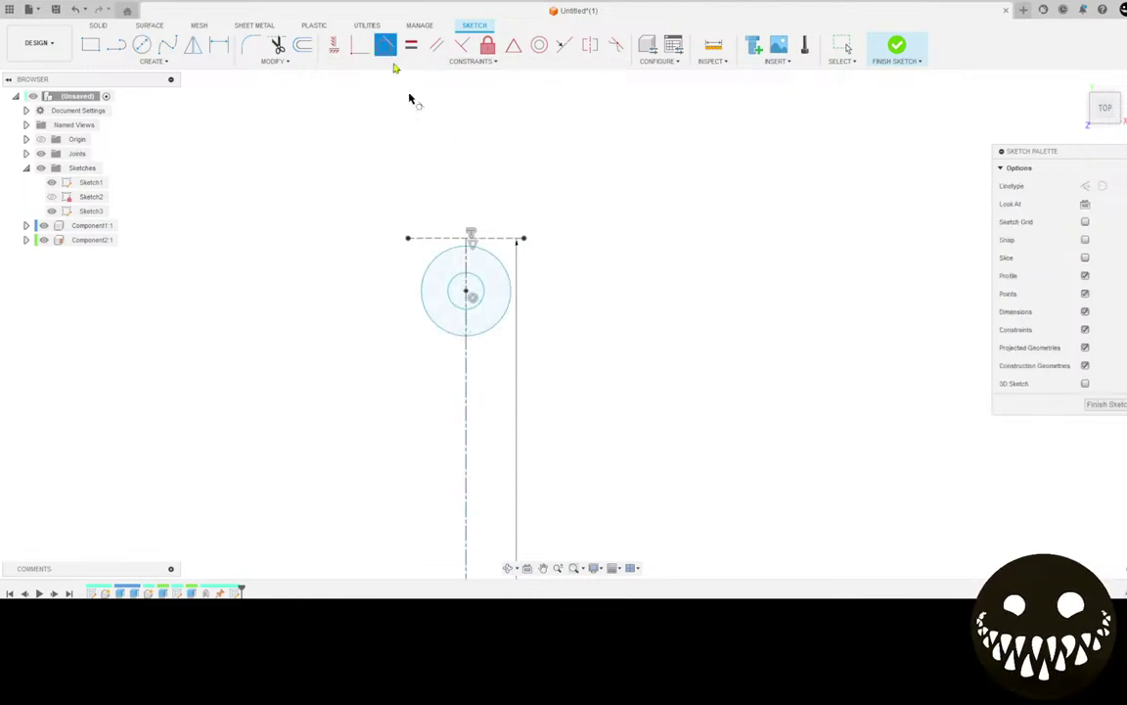
{"action": "left_click", "coordinate": [433, 261]}
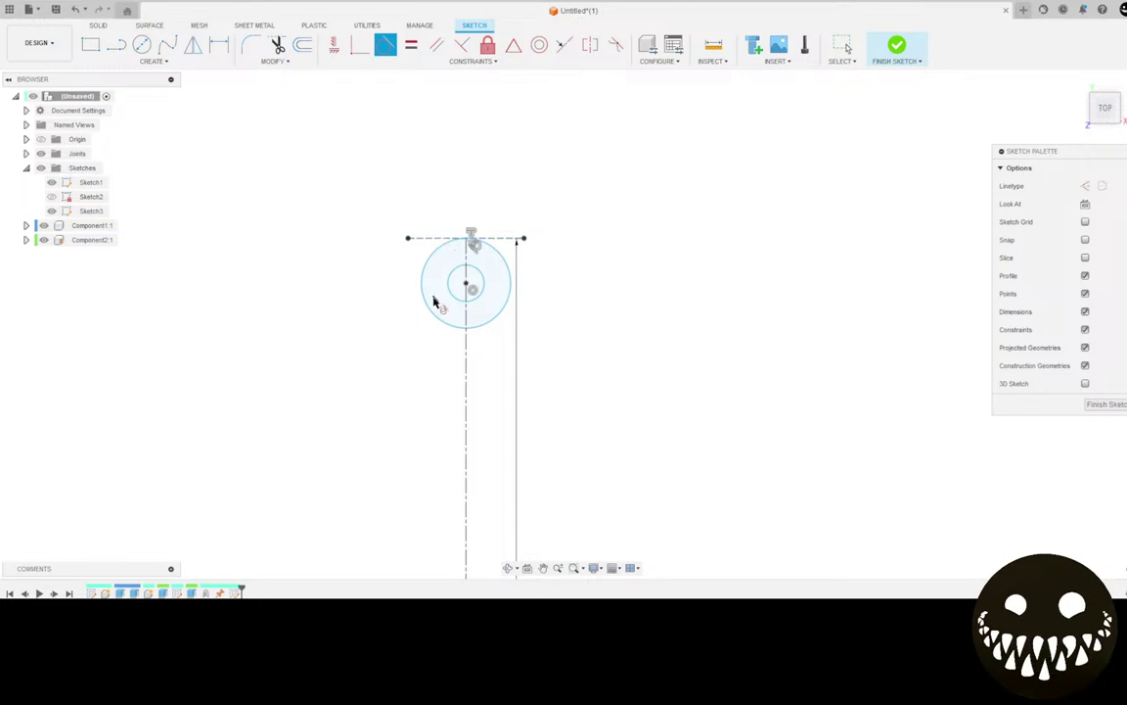
{"action": "left_click", "coordinate": [411, 45]}
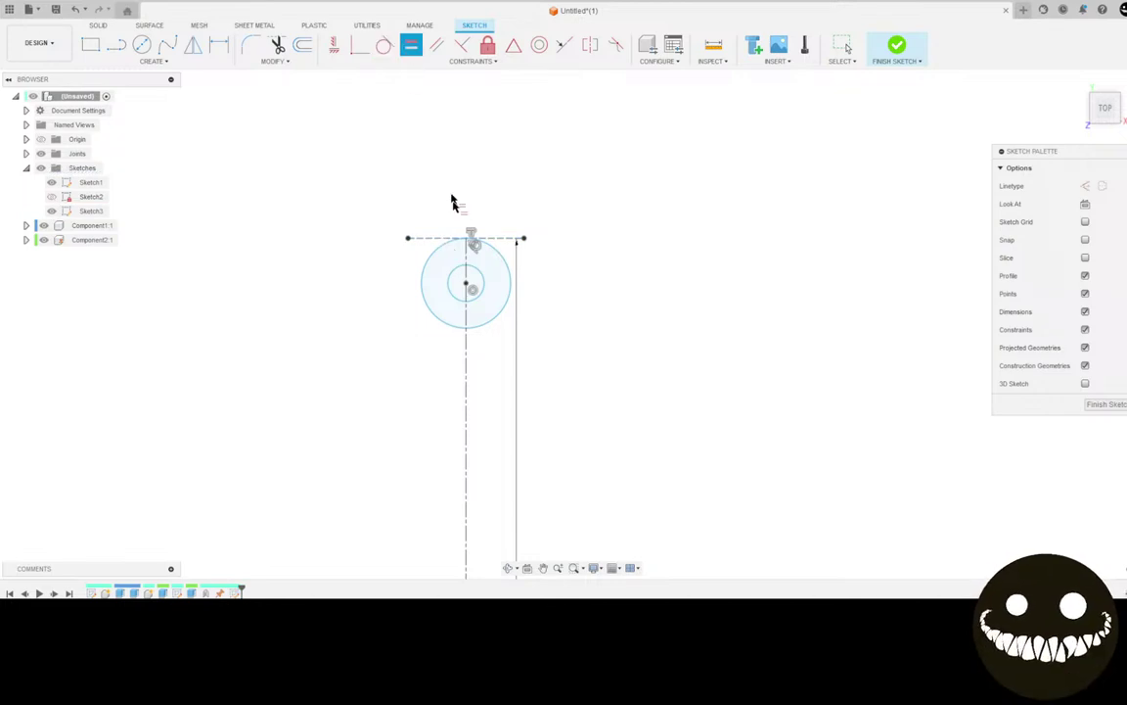
{"action": "left_click", "coordinate": [451, 285]}
{"action": "scroll", "coordinate": [458, 382], "scroll_direction": "down", "scroll_amount": 2}
{"action": "middle_click_drag", "start_coordinate": [458, 382], "coordinate": [449, 117]}
{"action": "scroll", "coordinate": [440, 293], "scroll_direction": "down", "scroll_amount": 3}
{"action": "scroll", "coordinate": [371, 294], "scroll_direction": "up", "scroll_amount": 5}
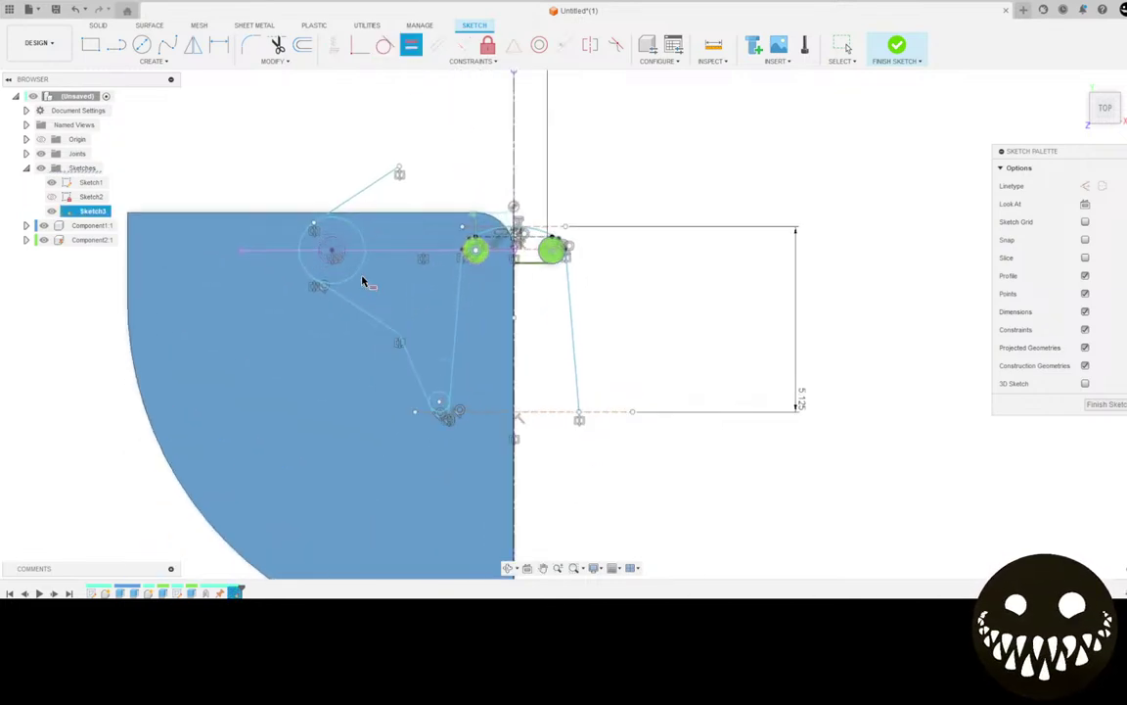
{"action": "scroll", "coordinate": [352, 232], "scroll_direction": "down", "scroll_amount": 5}
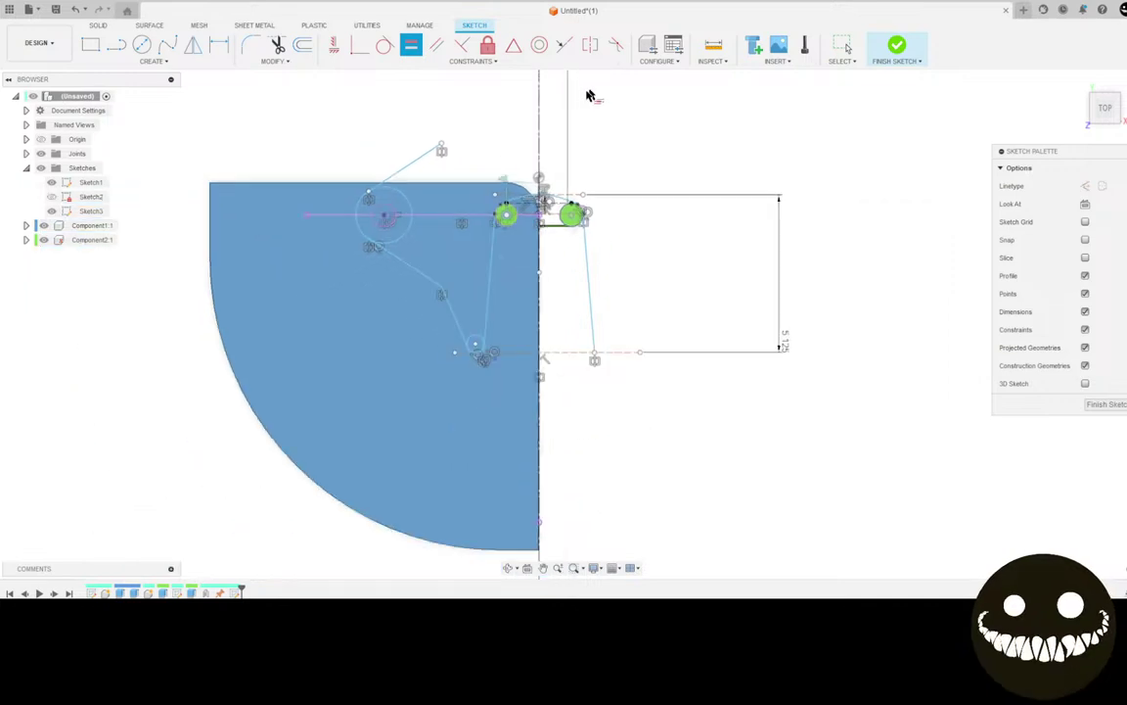
{"action": "scroll", "coordinate": [503, 204], "scroll_direction": "up", "scroll_amount": 1}
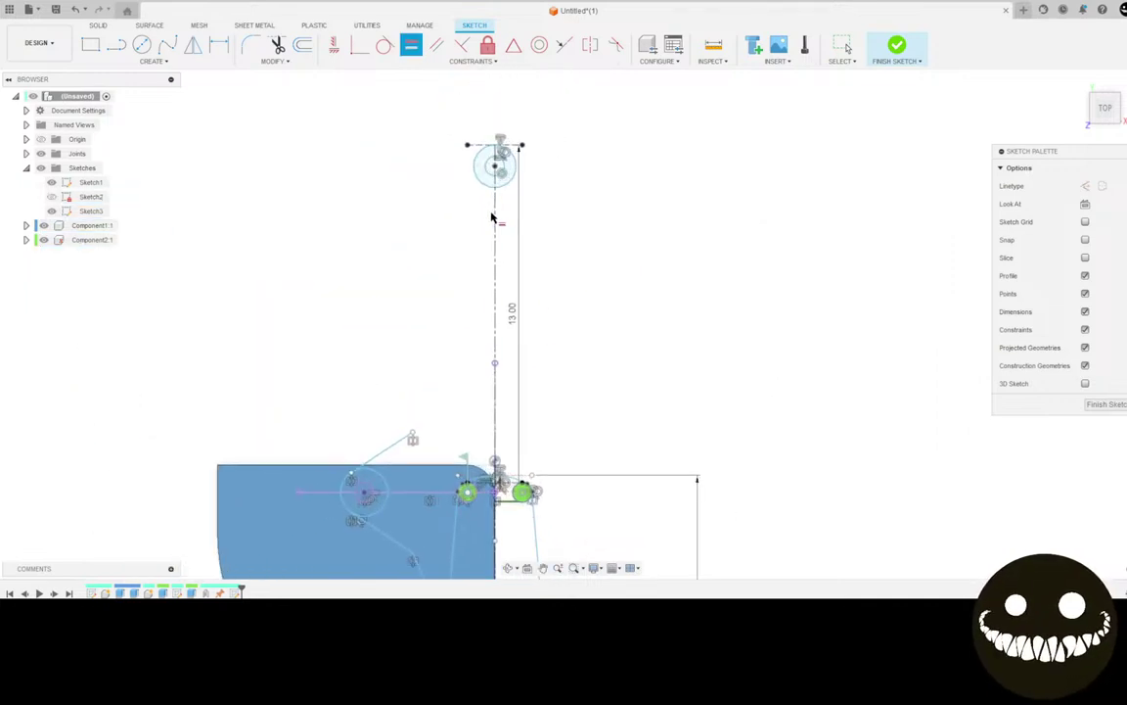
Draw a vertical line about 4.2 in long down from the larger circle's left side, continuing to the end of the arm's upper angled line
{"action": "left_click", "coordinate": [117, 45]}
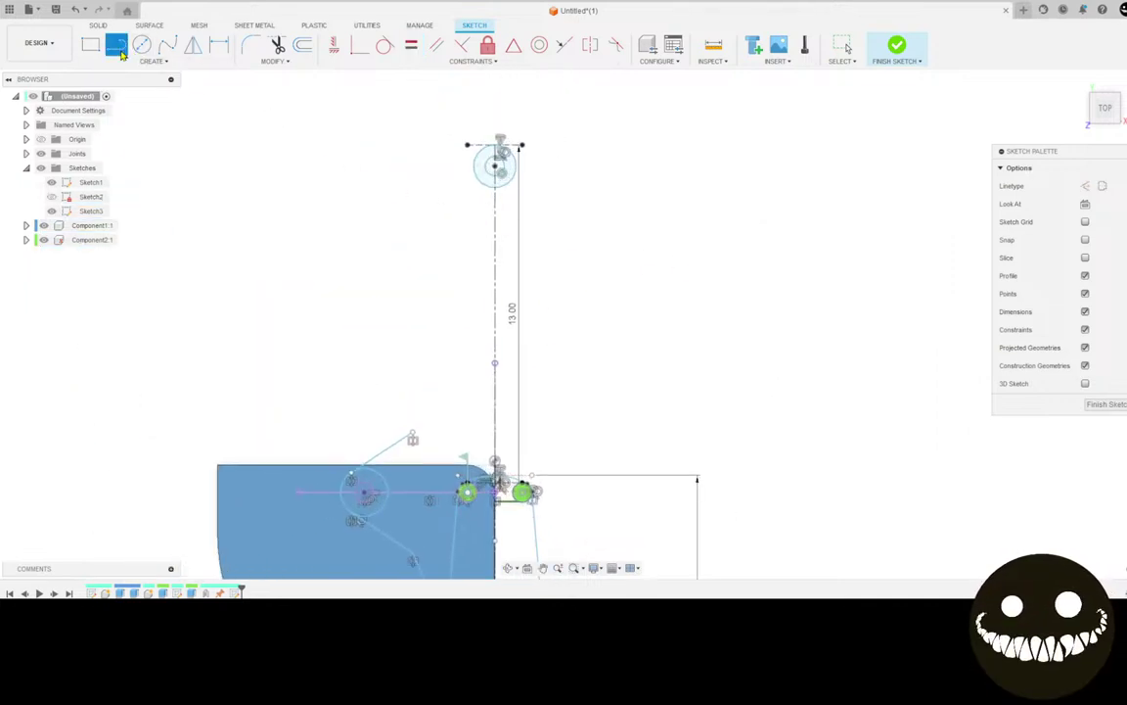
{"action": "left_click", "coordinate": [477, 168]}
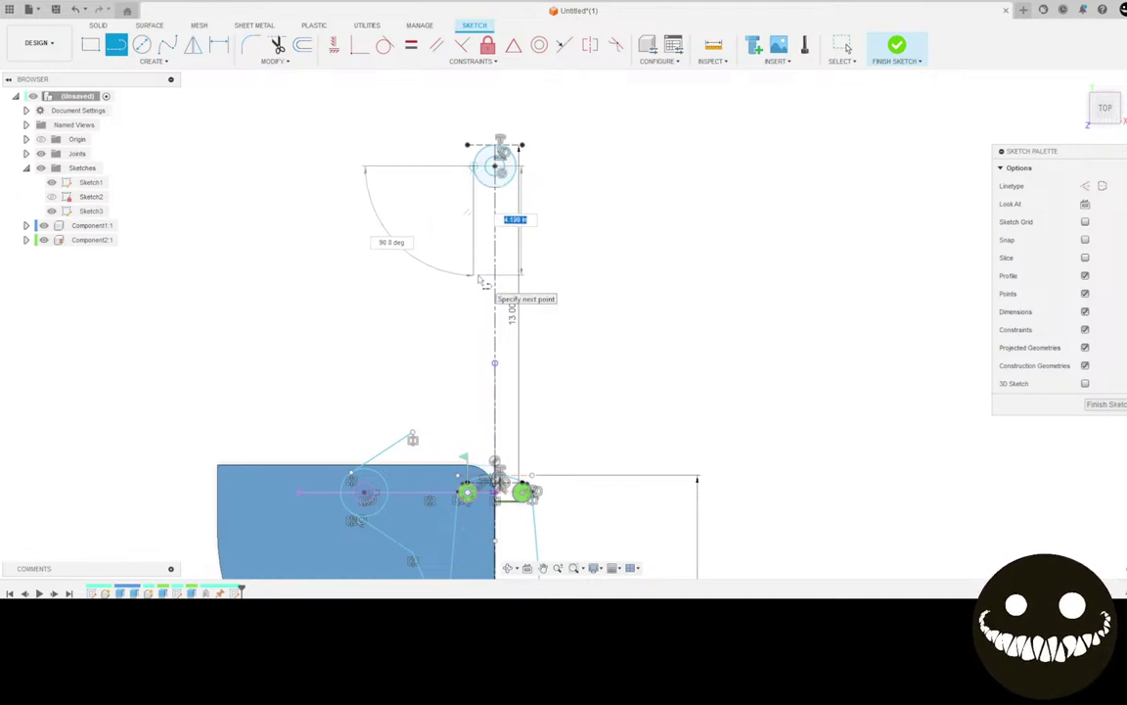
{"action": "left_click", "coordinate": [474, 275]}
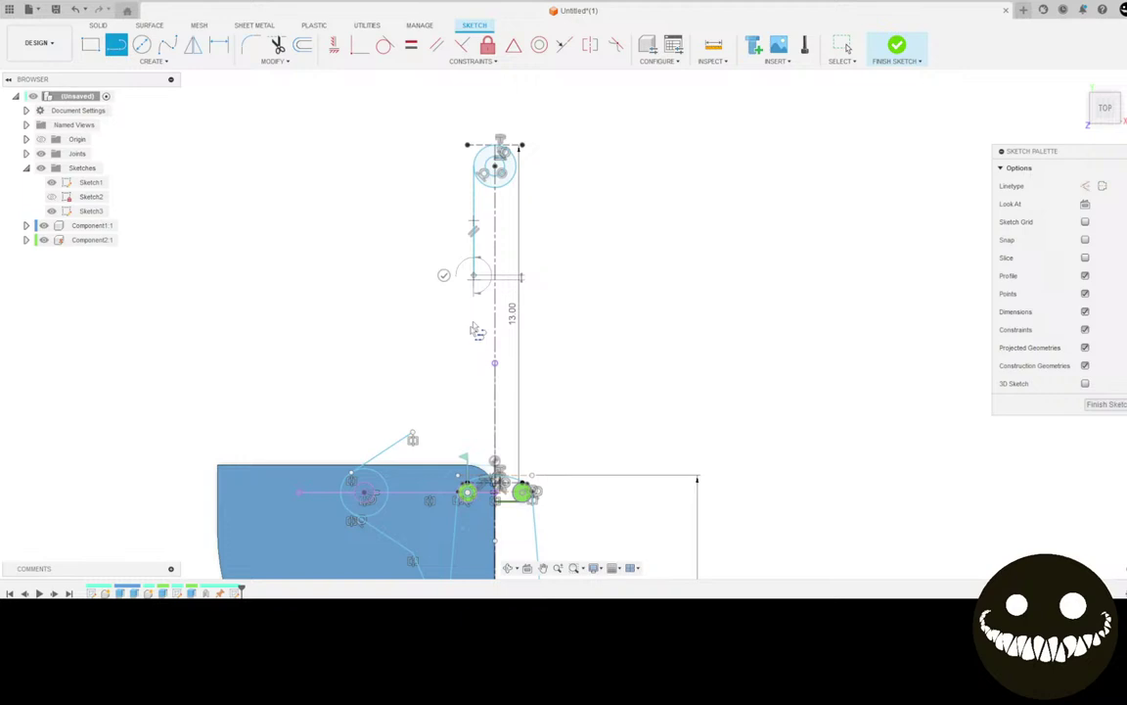
{"action": "double_click", "coordinate": [412, 437]}
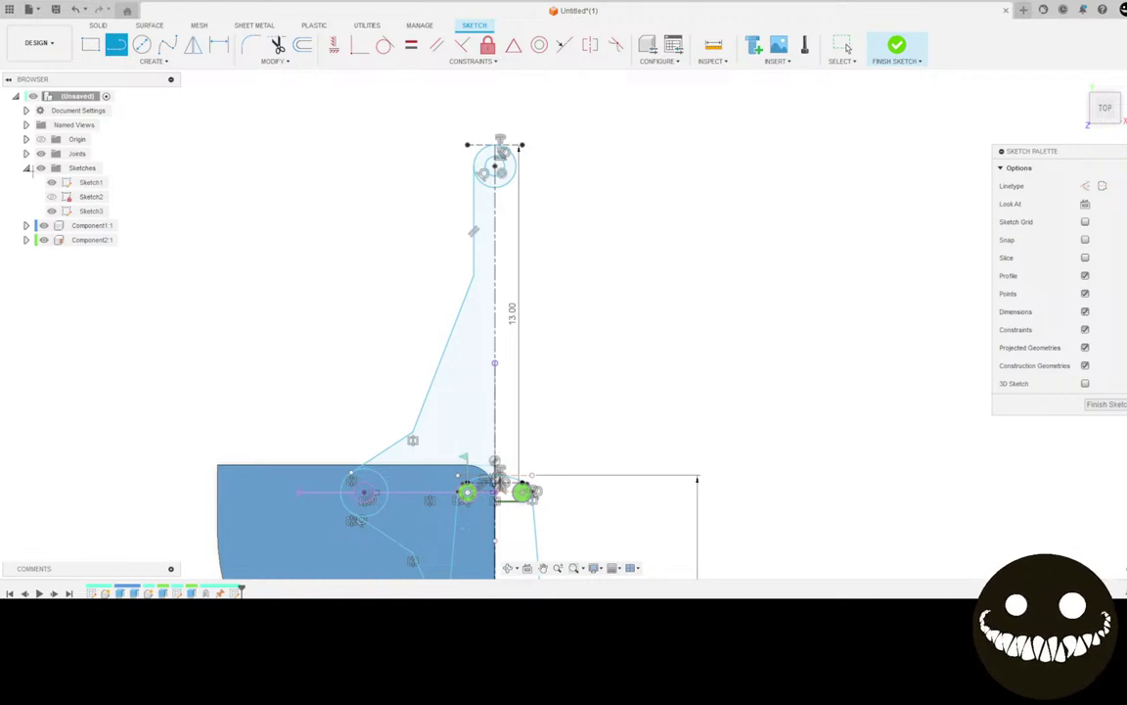
Compare the bracket outline with the forum's clam shell bucket photo in the browser, return to the sketch and end the Line command
{"action": "left_click_drag", "start_coordinate": [0, 157], "coordinate": [991, 70]}
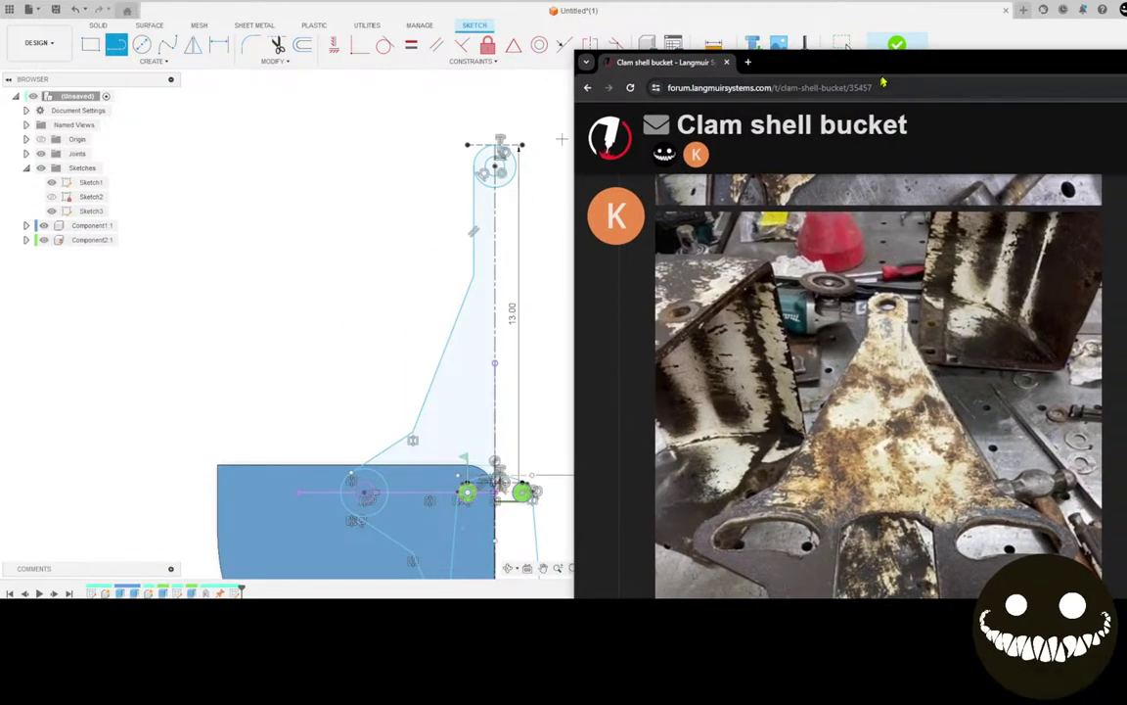
{"action": "left_click_drag", "start_coordinate": [885, 70], "coordinate": [651, 155]}
{"action": "key", "text": "alt+Tab"}
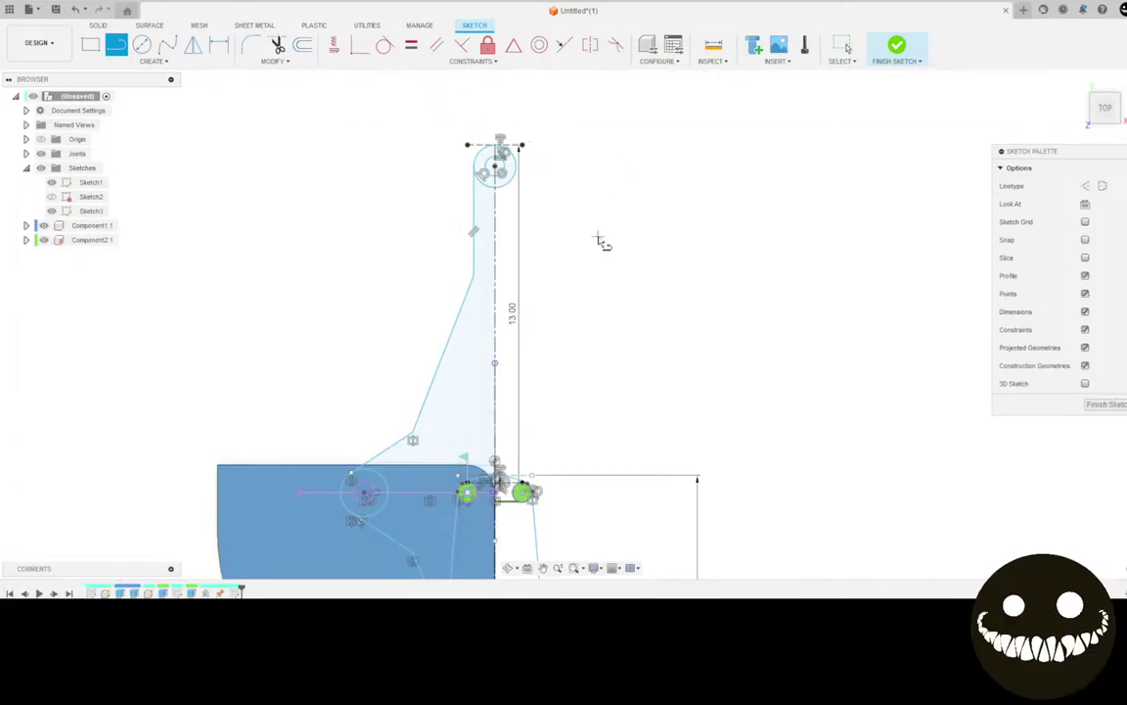
{"action": "key", "text": "Escape"}
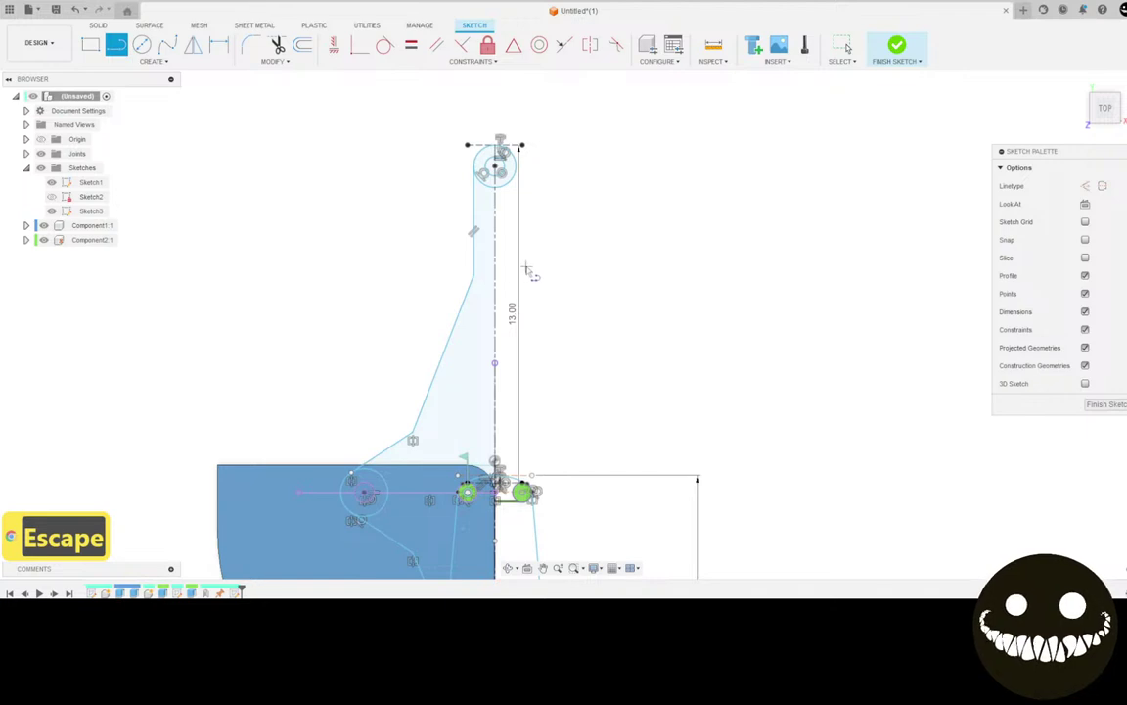
{"action": "key", "text": "Escape"}
{"action": "right_click", "coordinate": [386, 226]}
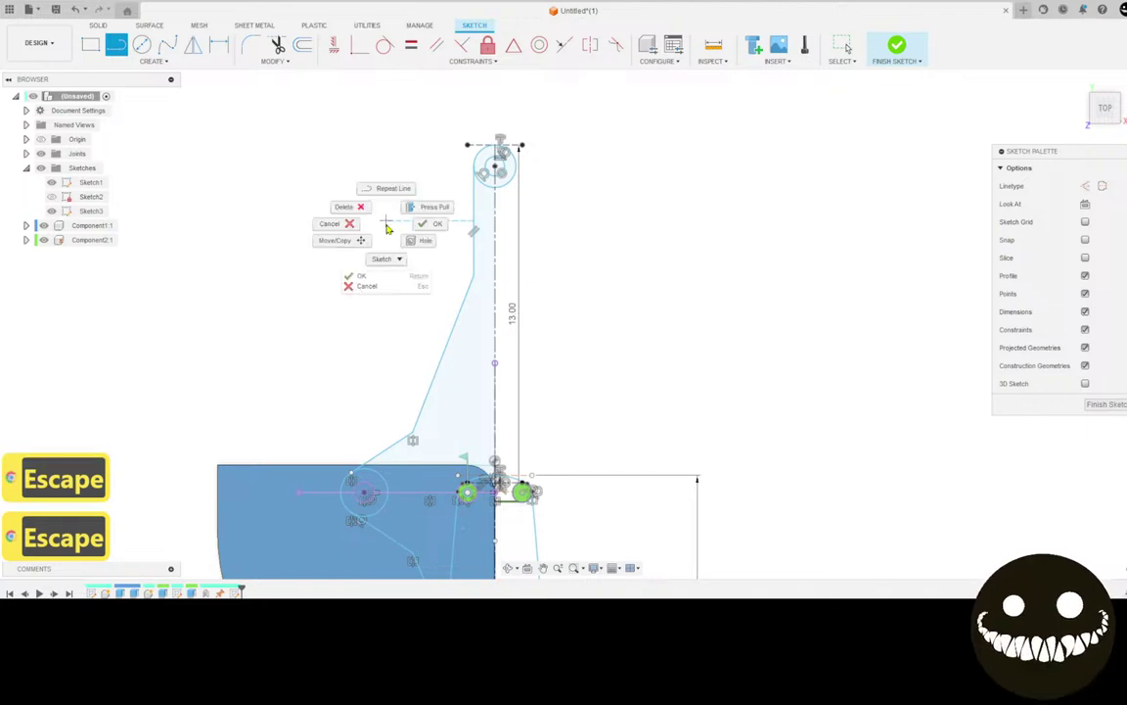
{"action": "key", "text": "Escape"}
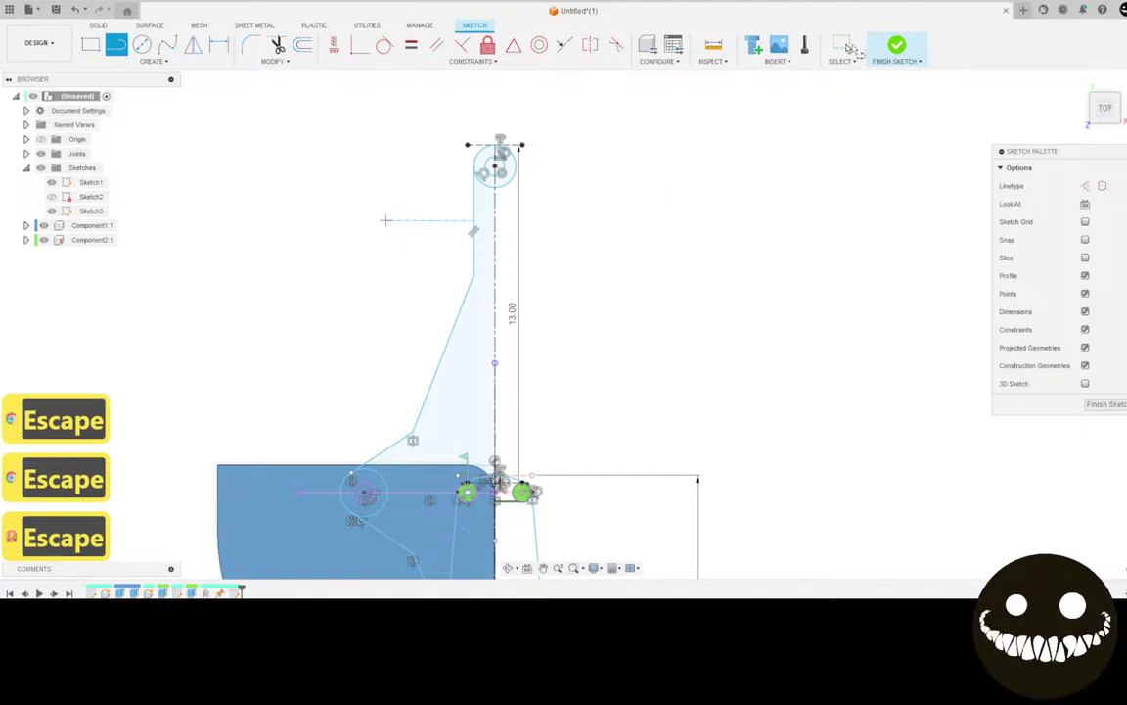
{"action": "key", "text": "Escape"}
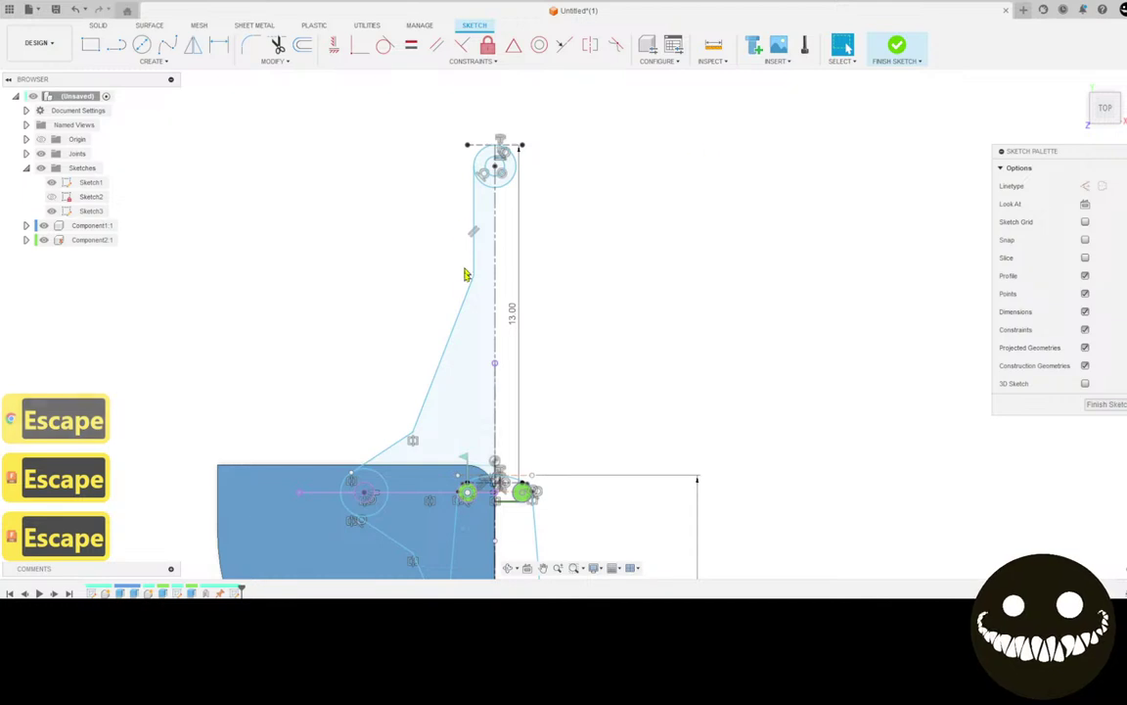
Reshape the bracket outline by moving the upper corner upward and the lower corner above the outer pin hole slightly inward
{"action": "left_click_drag", "start_coordinate": [474, 278], "coordinate": [472, 256]}
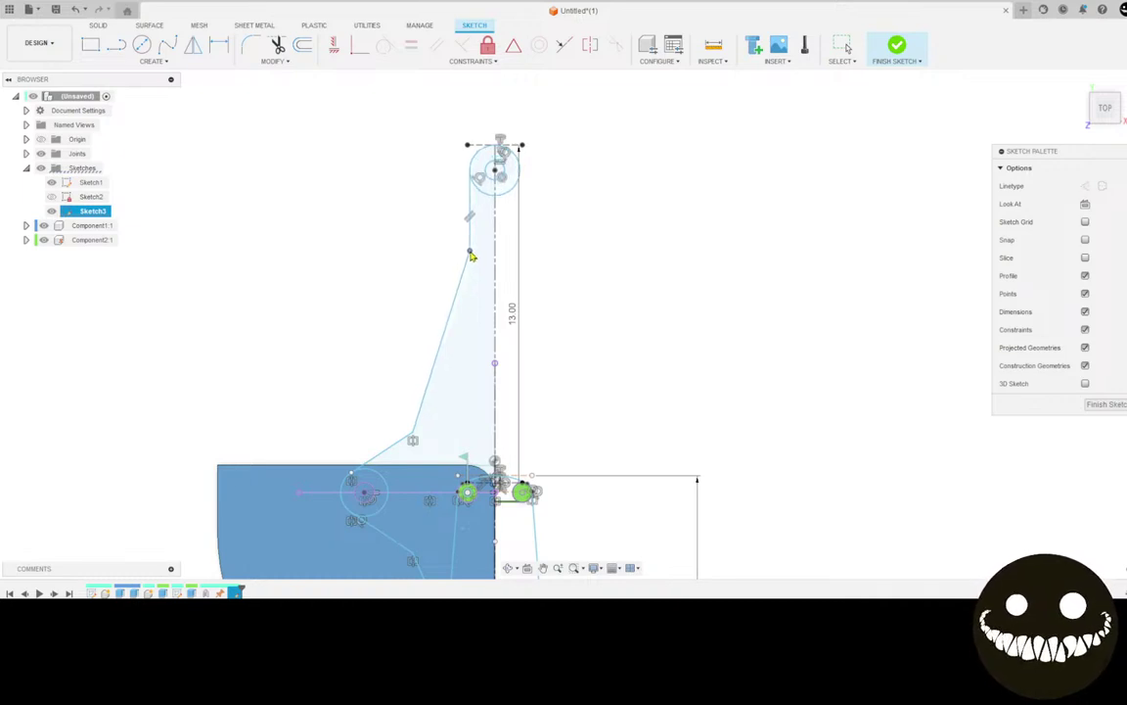
{"action": "left_click_drag", "start_coordinate": [471, 255], "coordinate": [473, 257]}
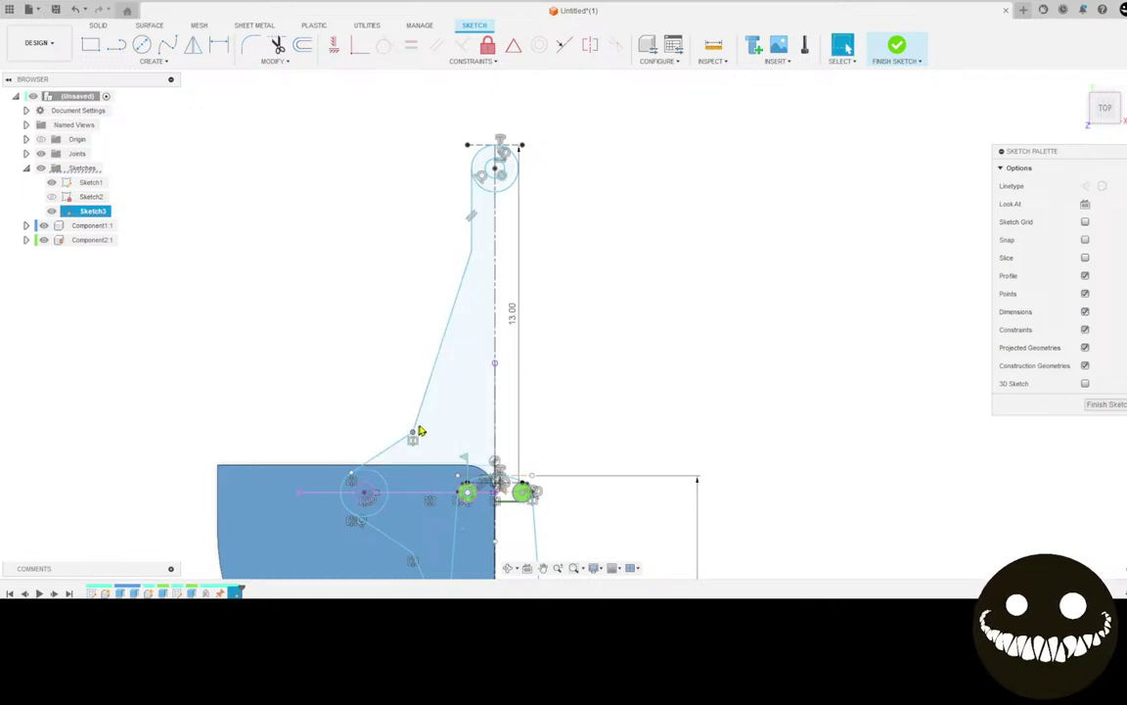
{"action": "left_click_drag", "start_coordinate": [417, 429], "coordinate": [416, 432]}
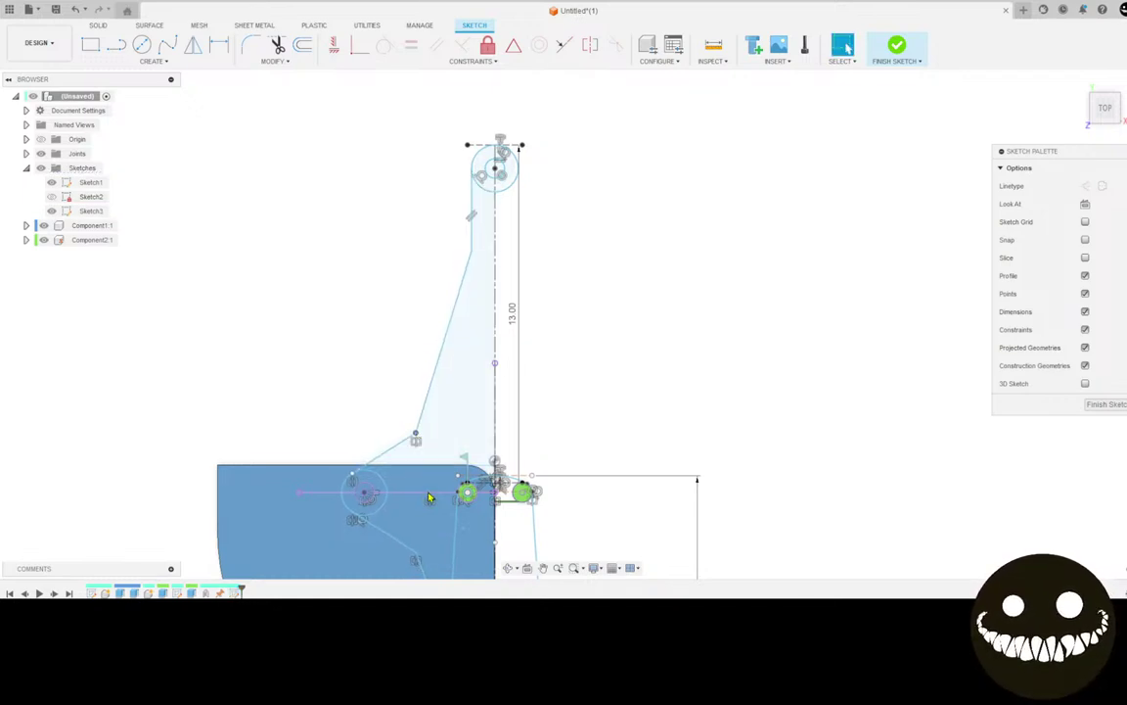
Mirror the bracket's one-sided outline lines, both outer pin circles and the small lower tip circle about the vertical centreline
{"action": "scroll", "coordinate": [430, 497], "scroll_direction": "down", "scroll_amount": 3}
{"action": "middle_click_drag", "start_coordinate": [429, 497], "coordinate": [425, 332]}
{"action": "scroll", "coordinate": [405, 378], "scroll_direction": "up", "scroll_amount": 5}
{"action": "mouse_move", "coordinate": [413, 380]}
{"action": "middle_mouse_down"}
{"action": "mouse_move", "coordinate": [362, 497]}
{"action": "mouse_move", "coordinate": [370, 432]}
{"action": "middle_mouse_up"}
{"action": "scroll", "coordinate": [403, 419], "scroll_direction": "down", "scroll_amount": 2}
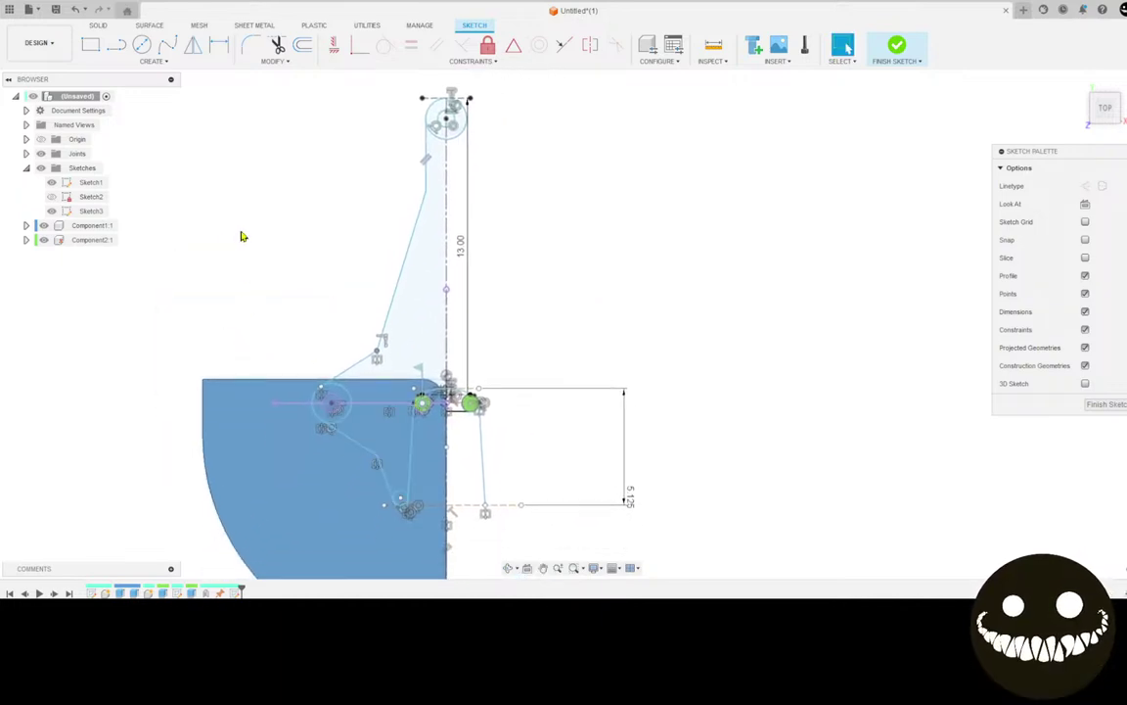
{"action": "left_click", "coordinate": [193, 45]}
{"action": "left_click", "coordinate": [426, 164]}
{"action": "left_click", "coordinate": [401, 265]}
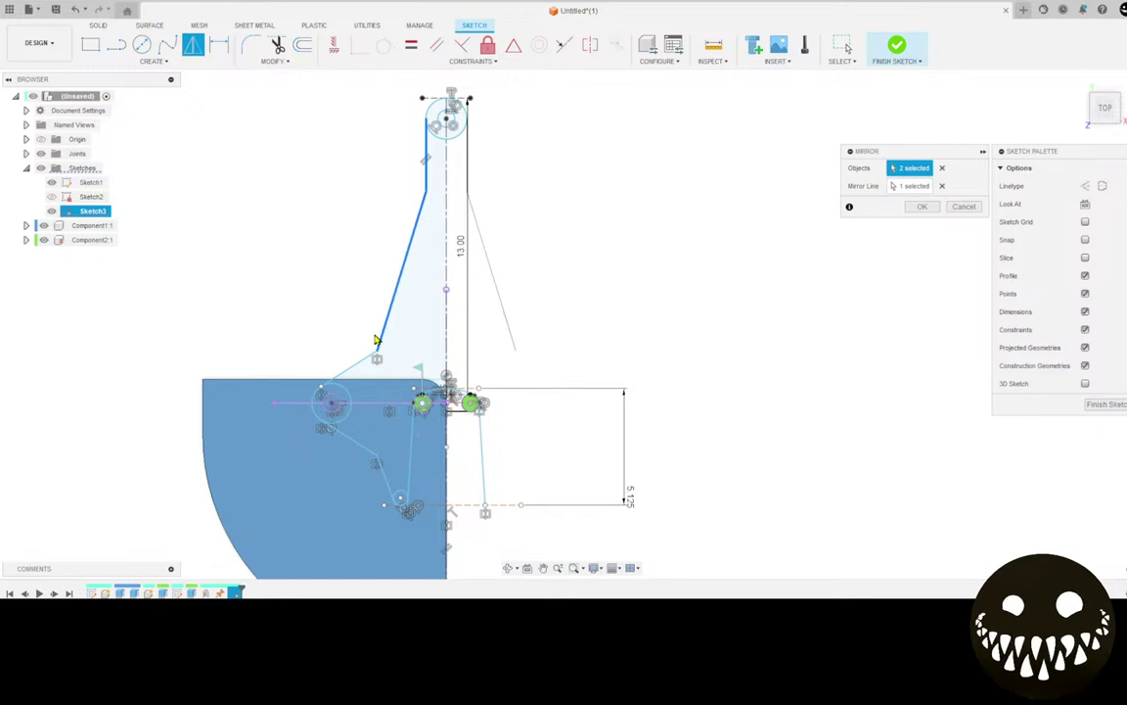
{"action": "left_click", "coordinate": [359, 366]}
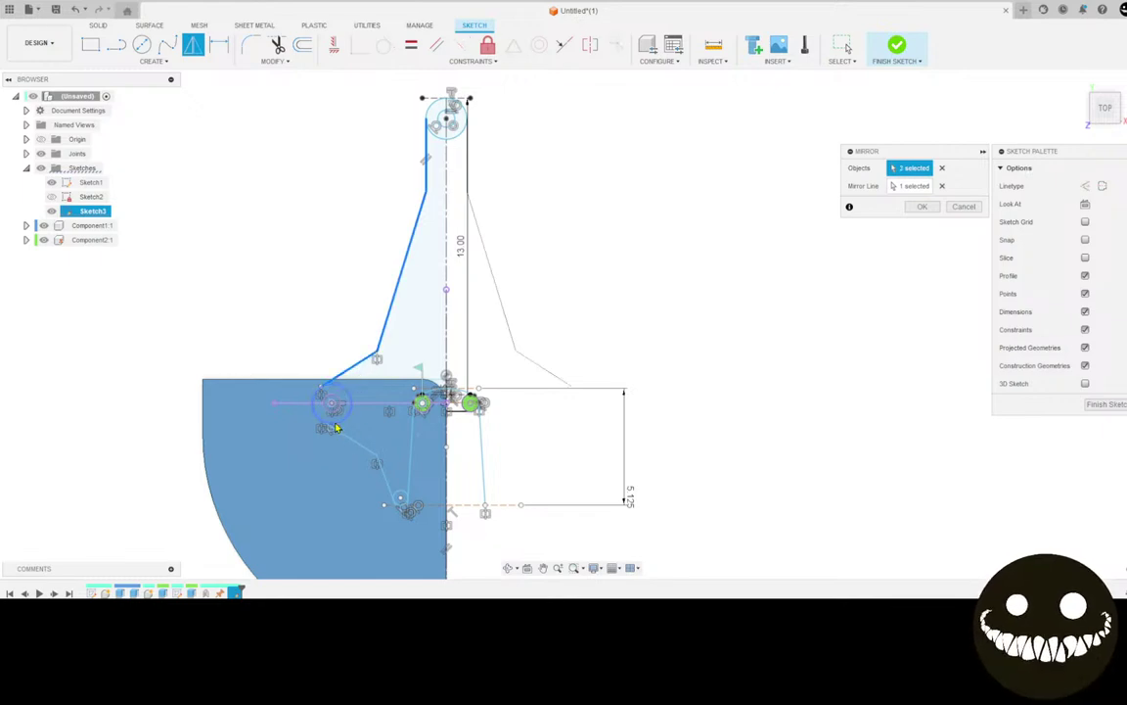
{"action": "scroll", "coordinate": [339, 419], "scroll_direction": "up", "scroll_amount": 2}
{"action": "middle_click_drag", "start_coordinate": [524, 88], "coordinate": [410, 414]}
{"action": "scroll", "coordinate": [380, 309], "scroll_direction": "up", "scroll_amount": 3}
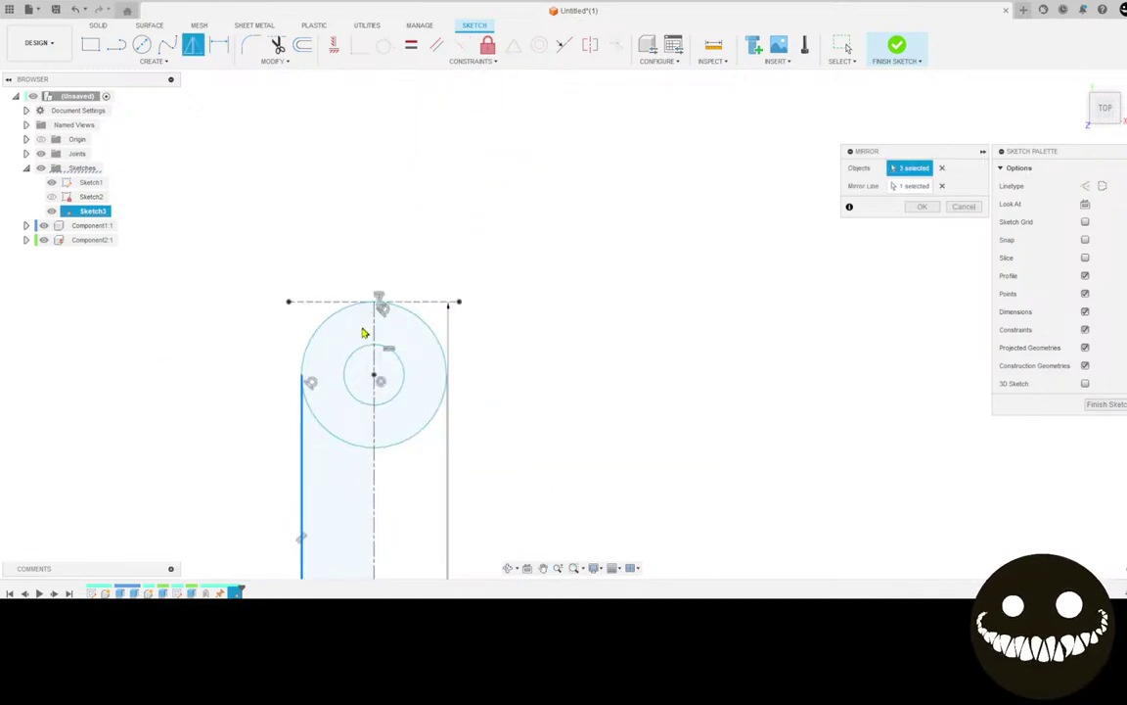
{"action": "scroll", "coordinate": [354, 426], "scroll_direction": "down", "scroll_amount": 2}
{"action": "scroll", "coordinate": [300, 357], "scroll_direction": "up", "scroll_amount": 5}
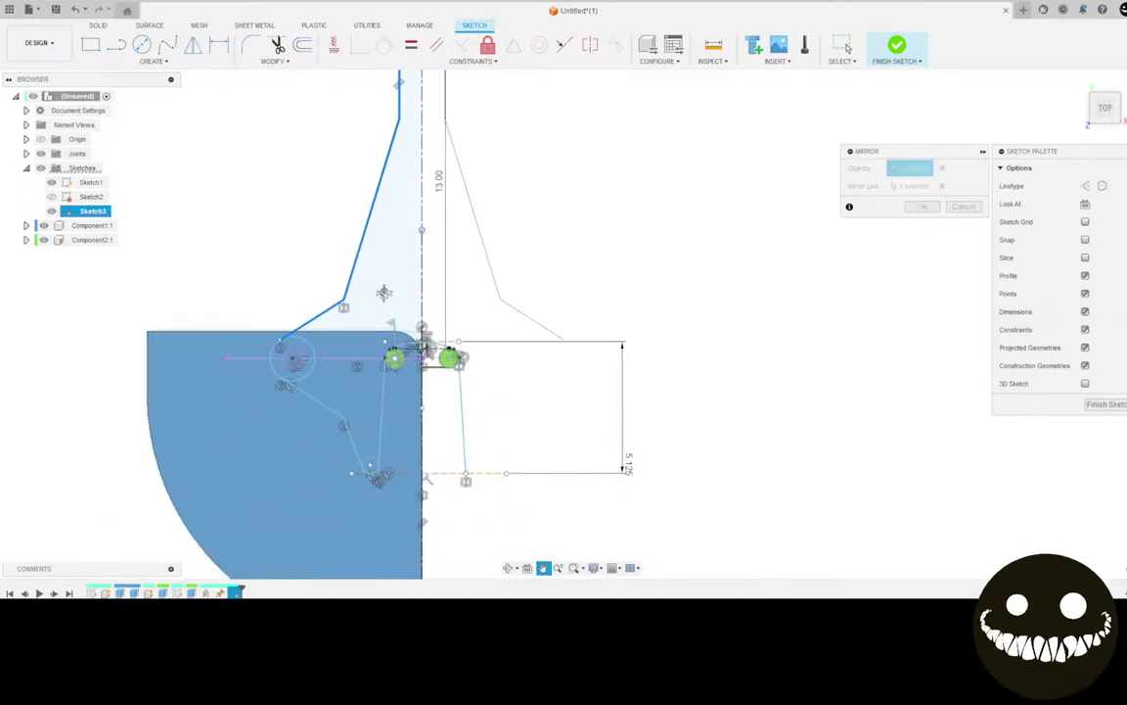
{"action": "scroll", "coordinate": [300, 357], "scroll_direction": "up", "scroll_amount": 2}
{"action": "left_click", "coordinate": [208, 276]}
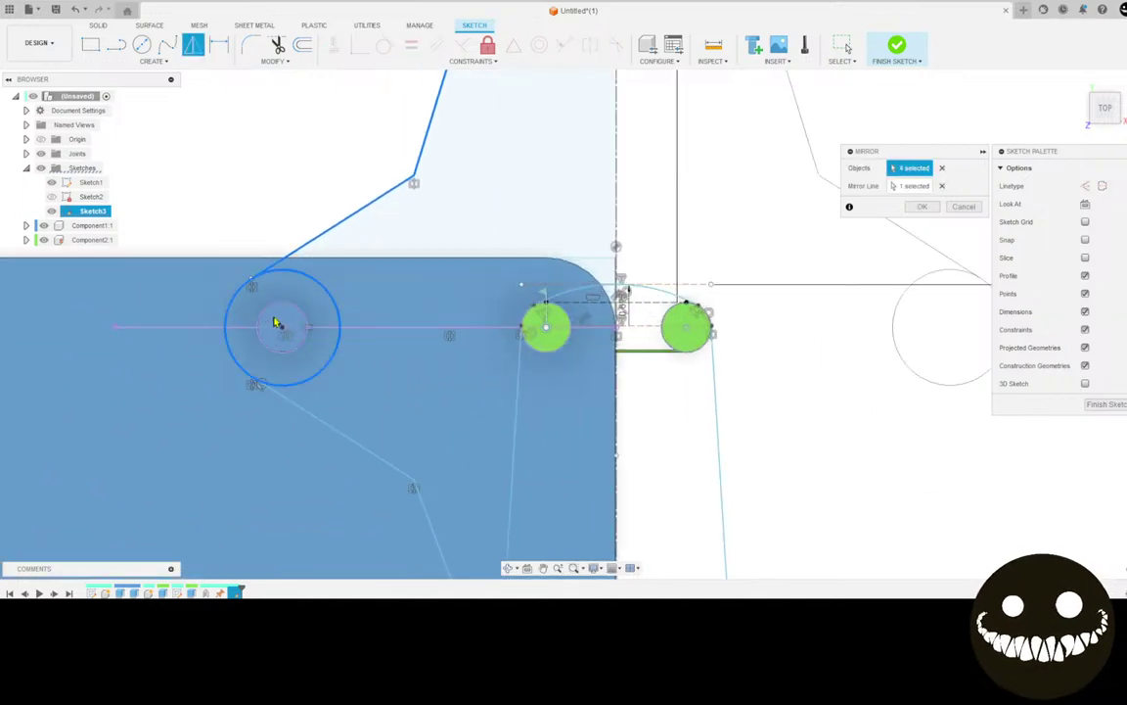
{"action": "scroll", "coordinate": [359, 329], "scroll_direction": "down", "scroll_amount": 1}
{"action": "left_click", "coordinate": [304, 319]}
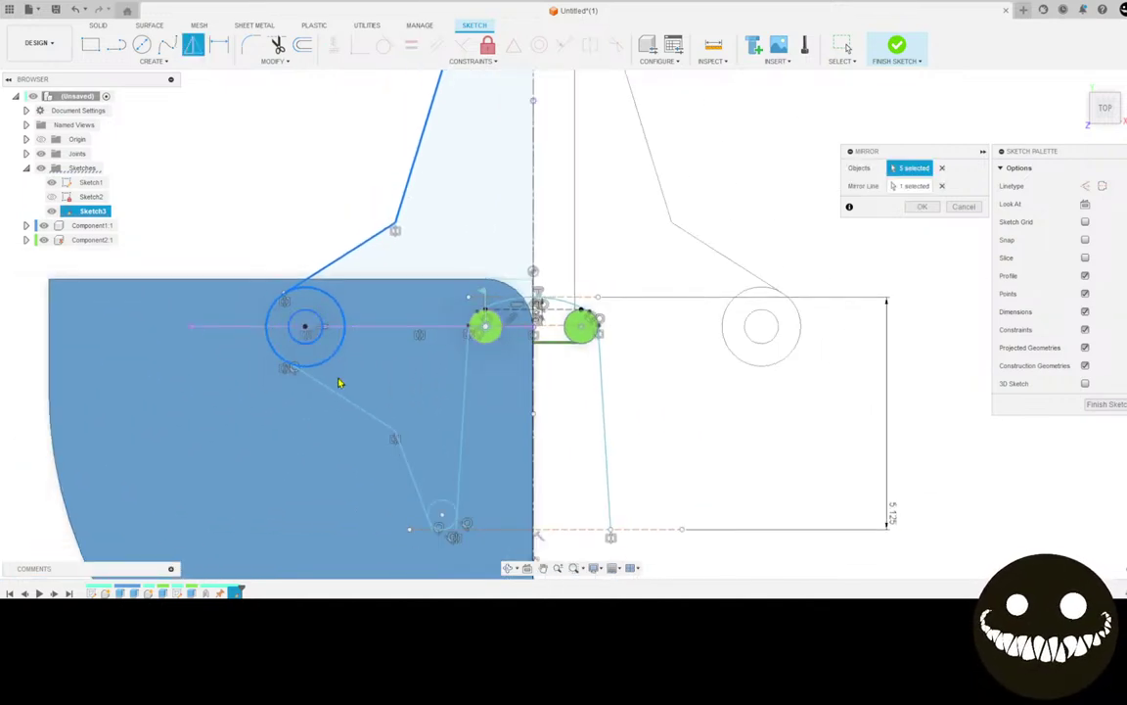
{"action": "left_click", "coordinate": [334, 396]}
{"action": "left_click", "coordinate": [415, 480]}
{"action": "scroll", "coordinate": [415, 484], "scroll_direction": "up", "scroll_amount": 2}
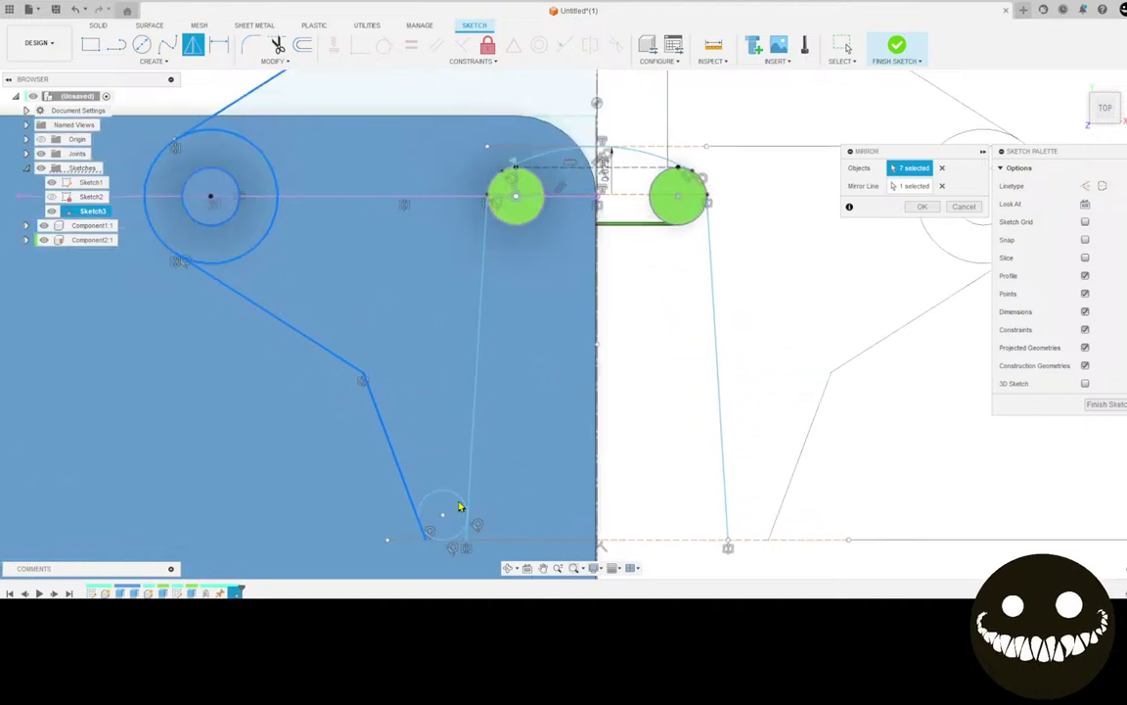
{"action": "left_click", "coordinate": [457, 498]}
{"action": "left_click", "coordinate": [473, 471]}
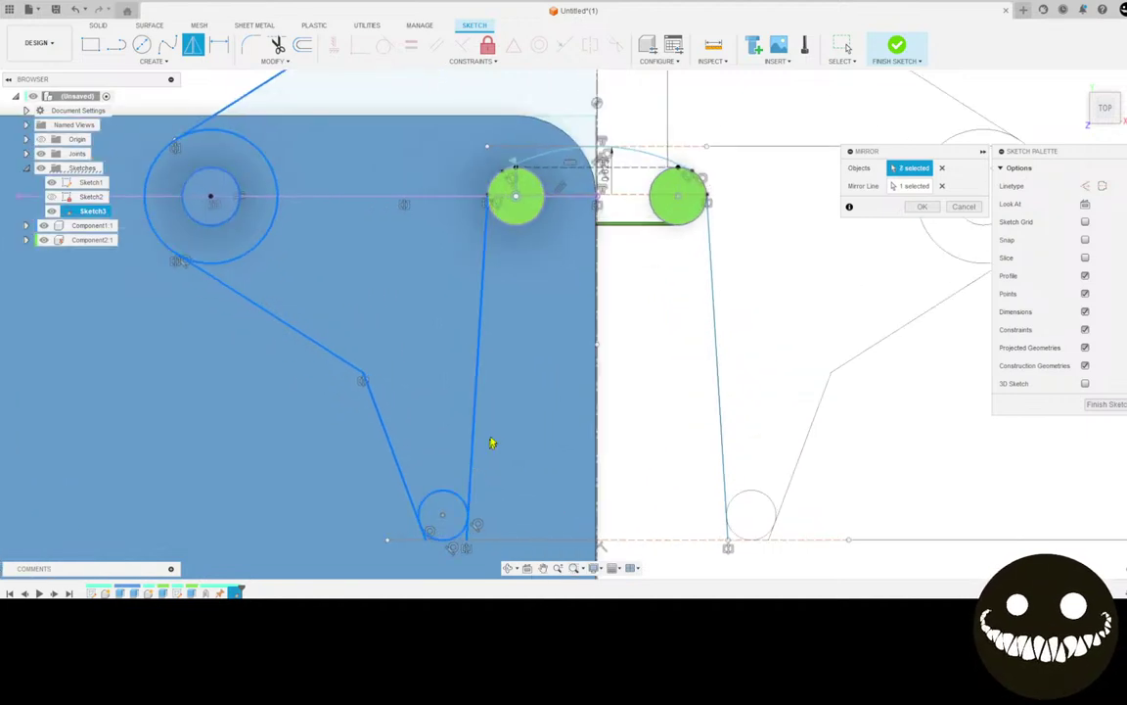
{"action": "scroll", "coordinate": [561, 272], "scroll_direction": "down", "scroll_amount": 3}
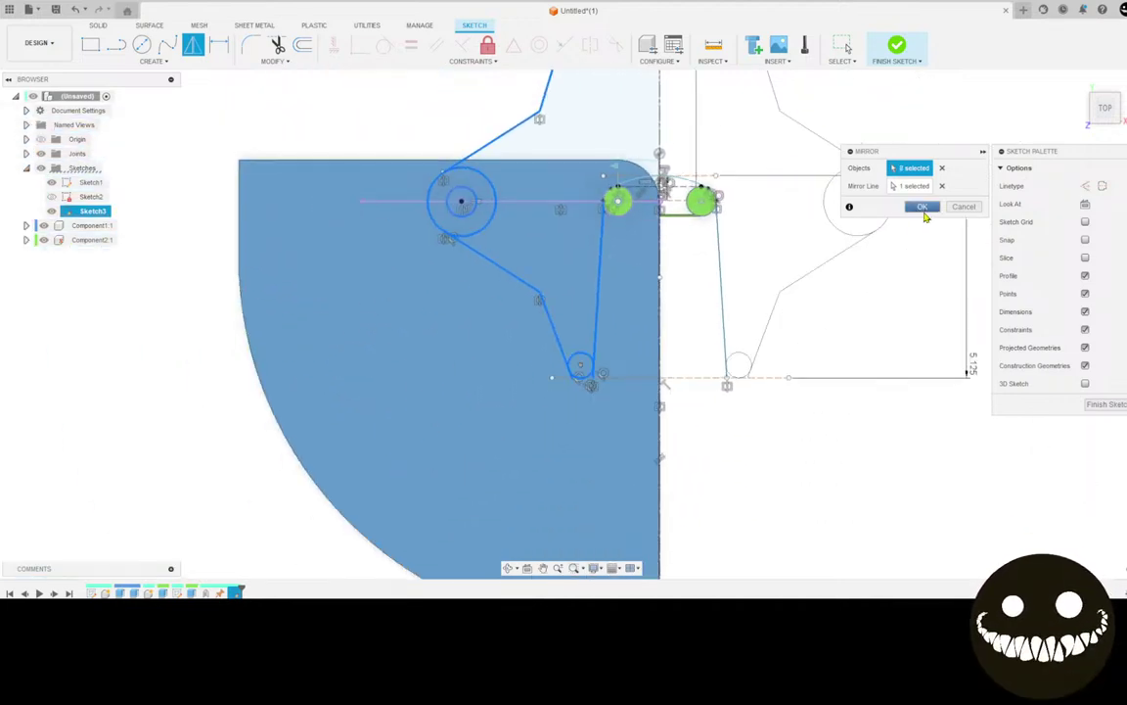
{"action": "left_click", "coordinate": [923, 208]}
{"action": "middle_click_drag", "start_coordinate": [892, 215], "coordinate": [742, 391]}
{"action": "scroll", "coordinate": [723, 375], "scroll_direction": "down", "scroll_amount": 2}
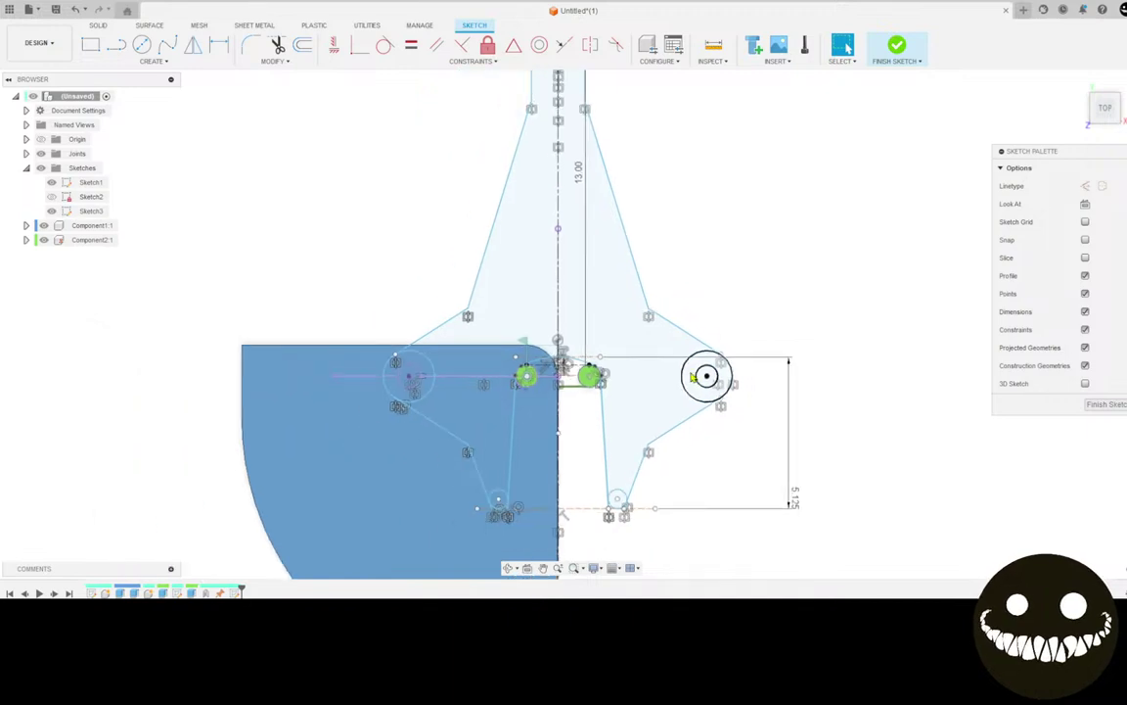
Extrude all bracket profiles on both sides of the centreline except the pin holes by 0.25 in as a new component
{"action": "key", "text": "e"}
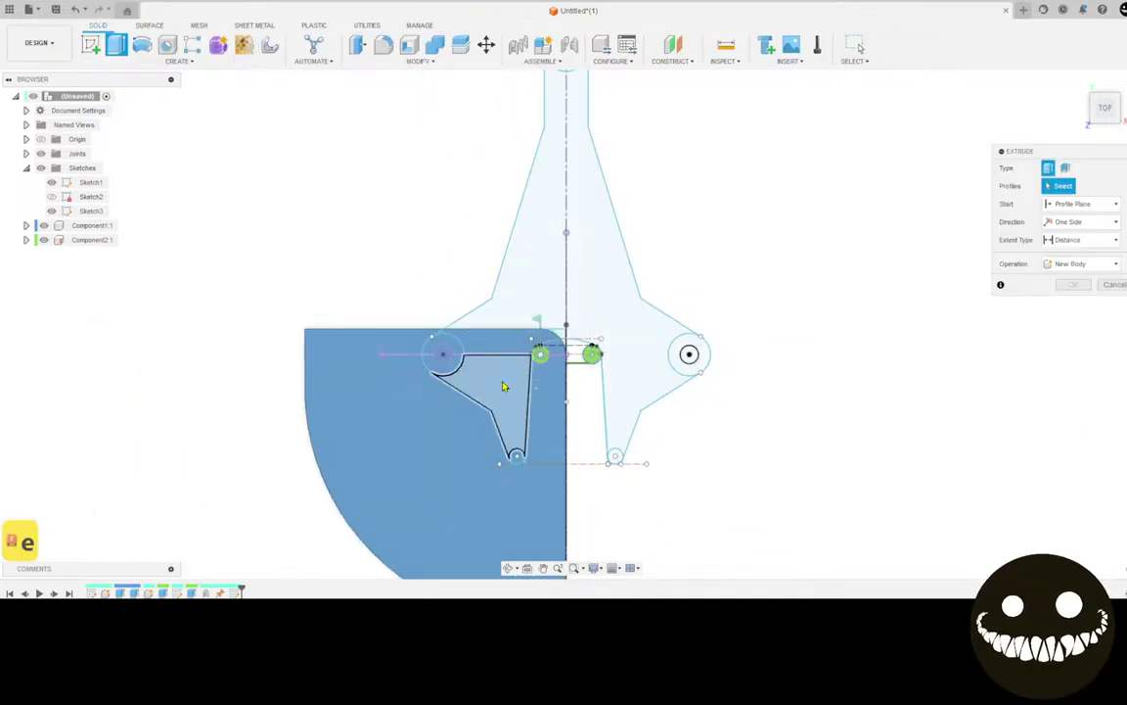
{"action": "left_click", "coordinate": [455, 350]}
{"action": "scroll", "coordinate": [459, 372], "scroll_direction": "up", "scroll_amount": 2}
{"action": "left_click", "coordinate": [450, 368]}
{"action": "left_click", "coordinate": [453, 328]}
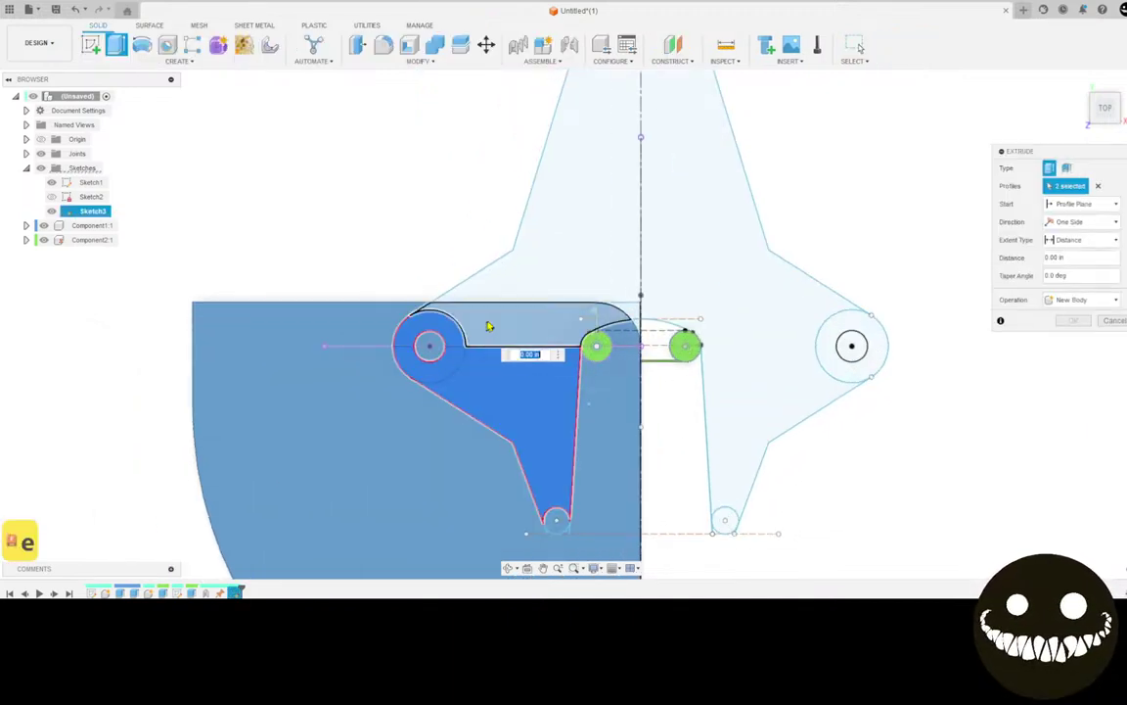
{"action": "left_click", "coordinate": [495, 324]}
{"action": "left_click", "coordinate": [545, 277]}
{"action": "left_click", "coordinate": [697, 294]}
{"action": "left_click", "coordinate": [845, 370]}
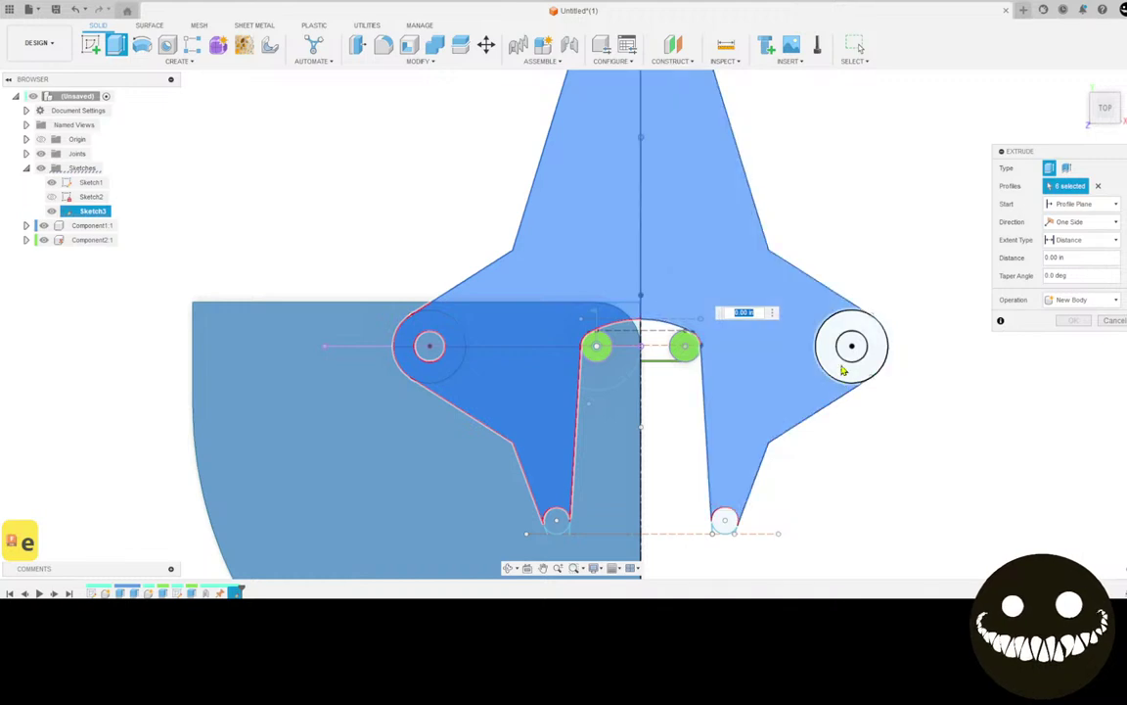
{"action": "left_click", "coordinate": [724, 519]}
{"action": "left_click", "coordinate": [554, 519]}
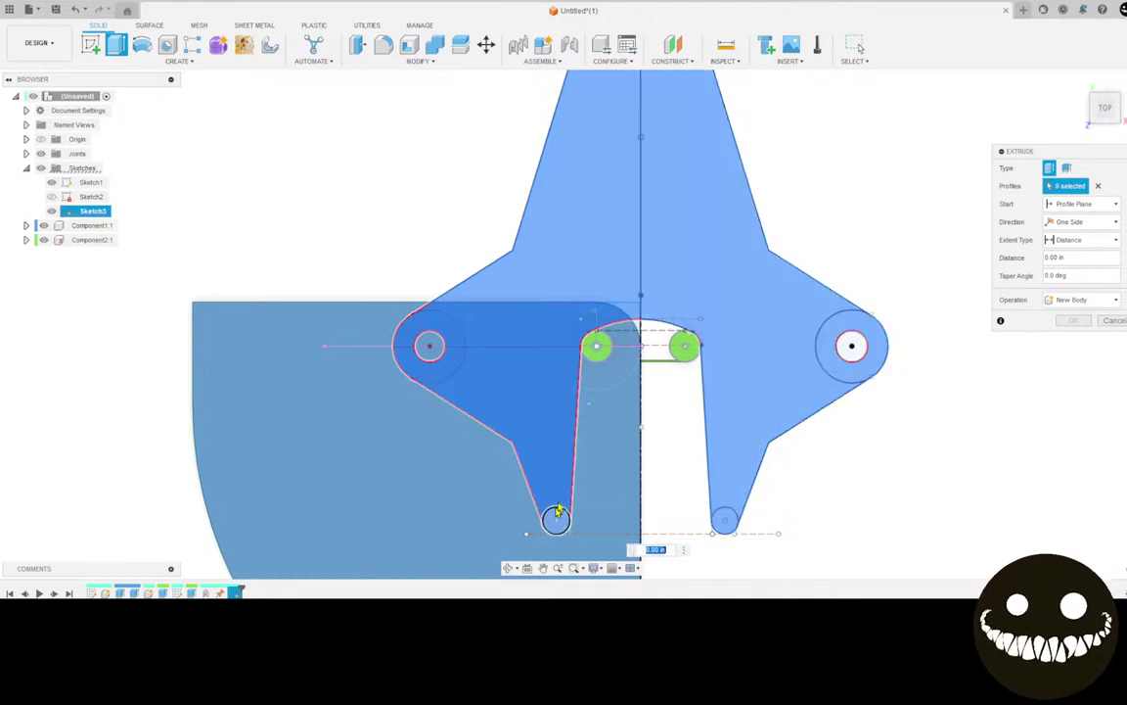
{"action": "scroll", "coordinate": [654, 219], "scroll_direction": "down", "scroll_amount": 2}
{"action": "middle_click_drag", "start_coordinate": [655, 219], "coordinate": [569, 460]}
{"action": "left_click", "coordinate": [541, 177]}
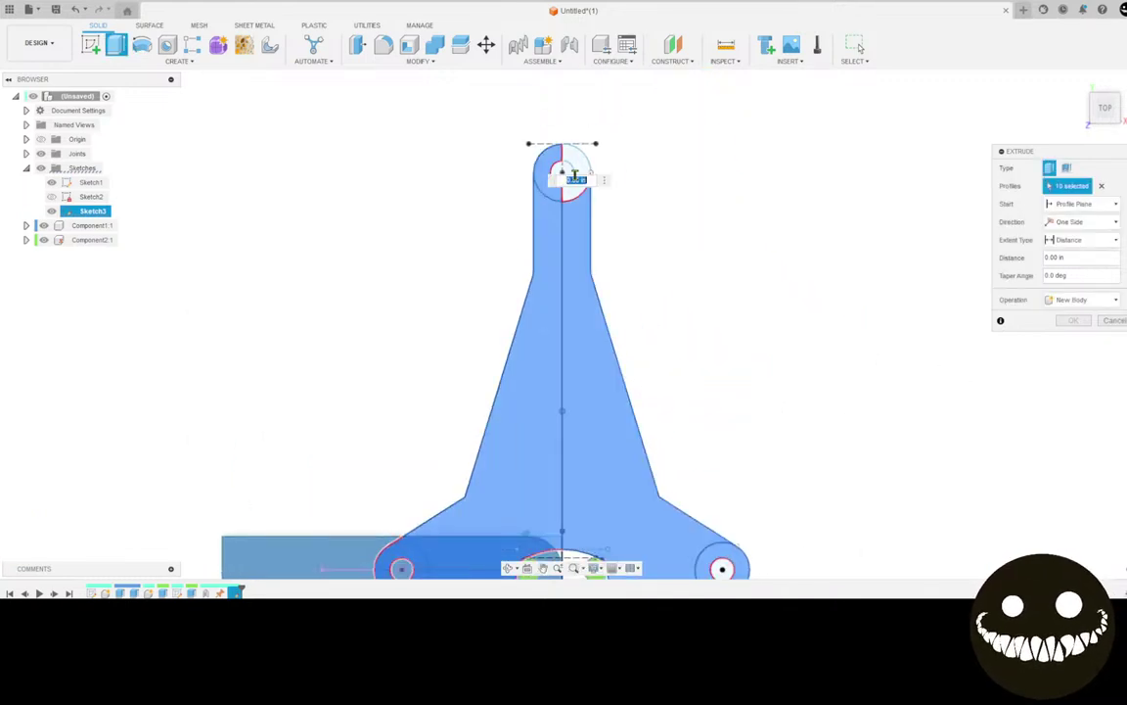
{"action": "left_click", "coordinate": [596, 243]}
{"action": "middle_click_drag", "start_coordinate": [595, 244], "coordinate": [682, 180], "text": "shift"}
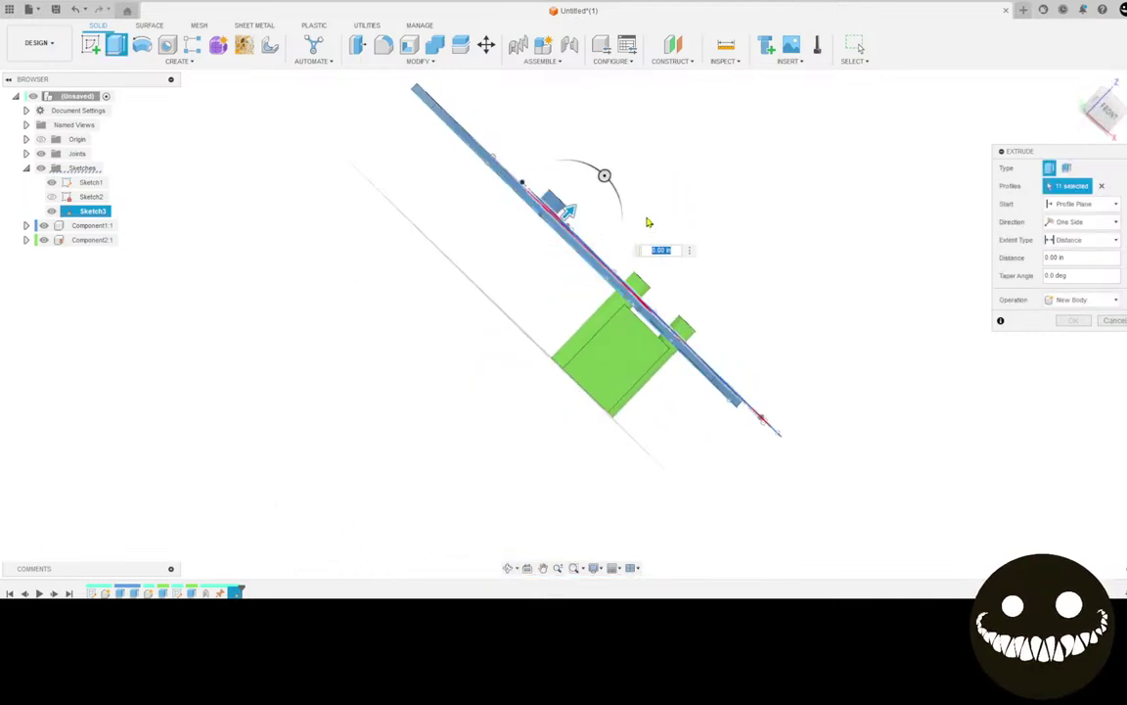
{"action": "type", "text": "1"}
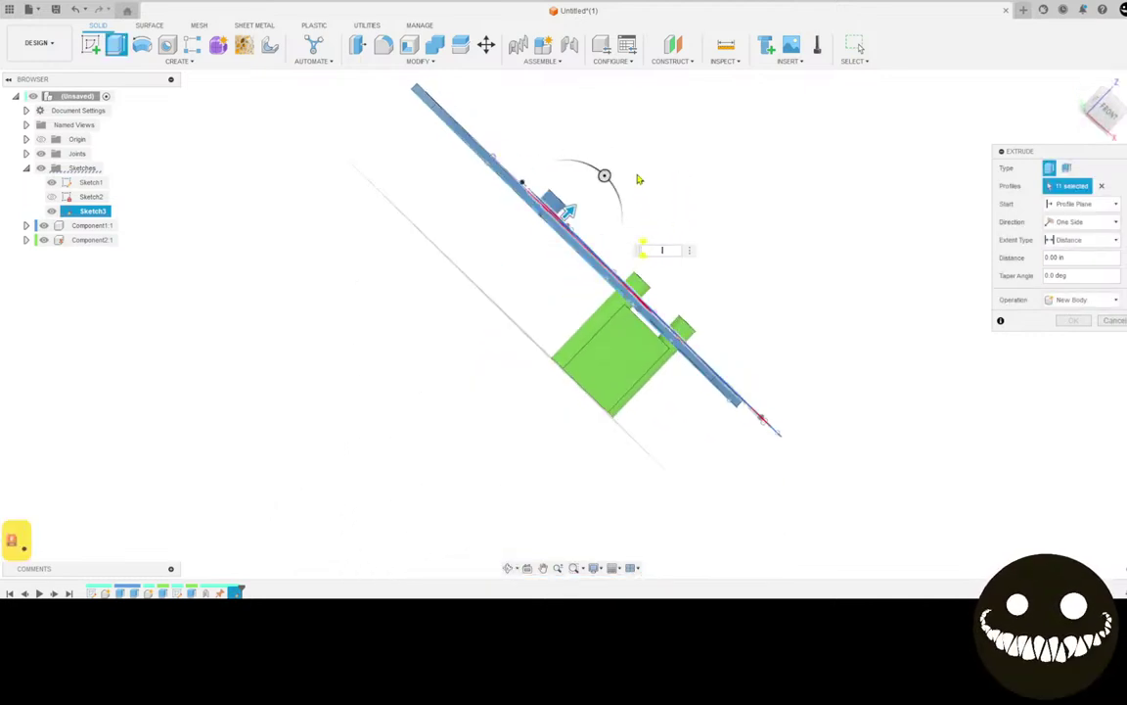
{"action": "type", "text": "25"}
{"action": "middle_click_drag", "start_coordinate": [600, 200], "coordinate": [562, 240], "text": "shift"}
{"action": "left_click", "coordinate": [1096, 299]}
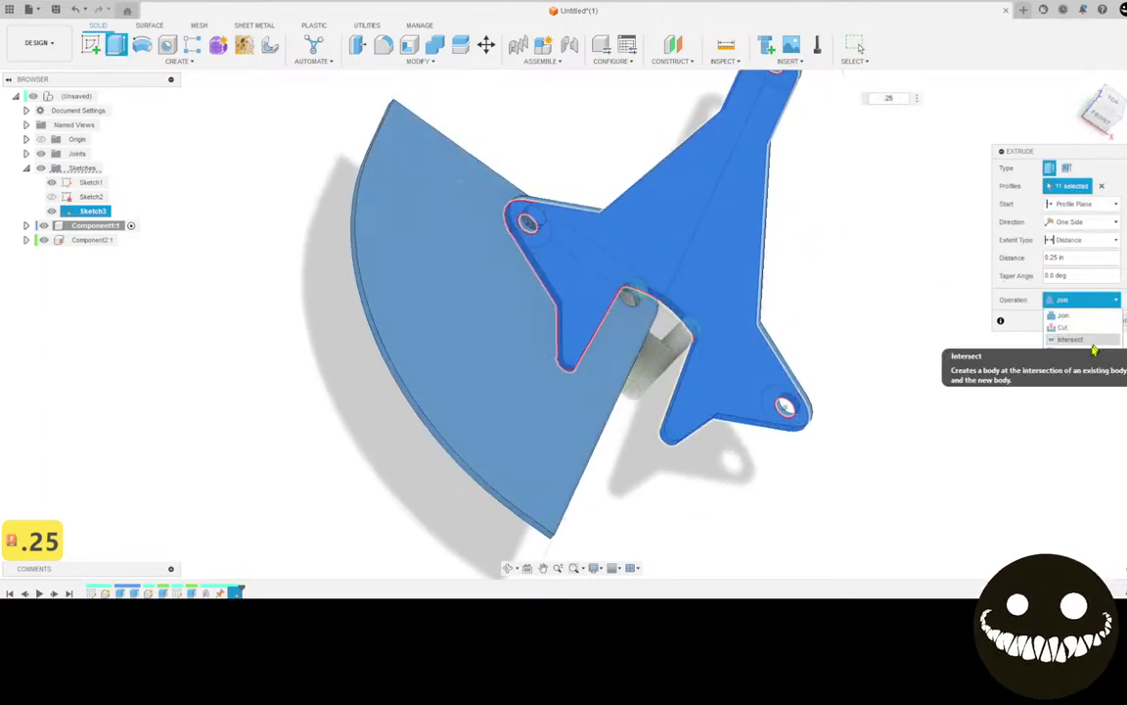
{"action": "left_click", "coordinate": [1082, 366]}
{"action": "left_click", "coordinate": [1073, 323]}
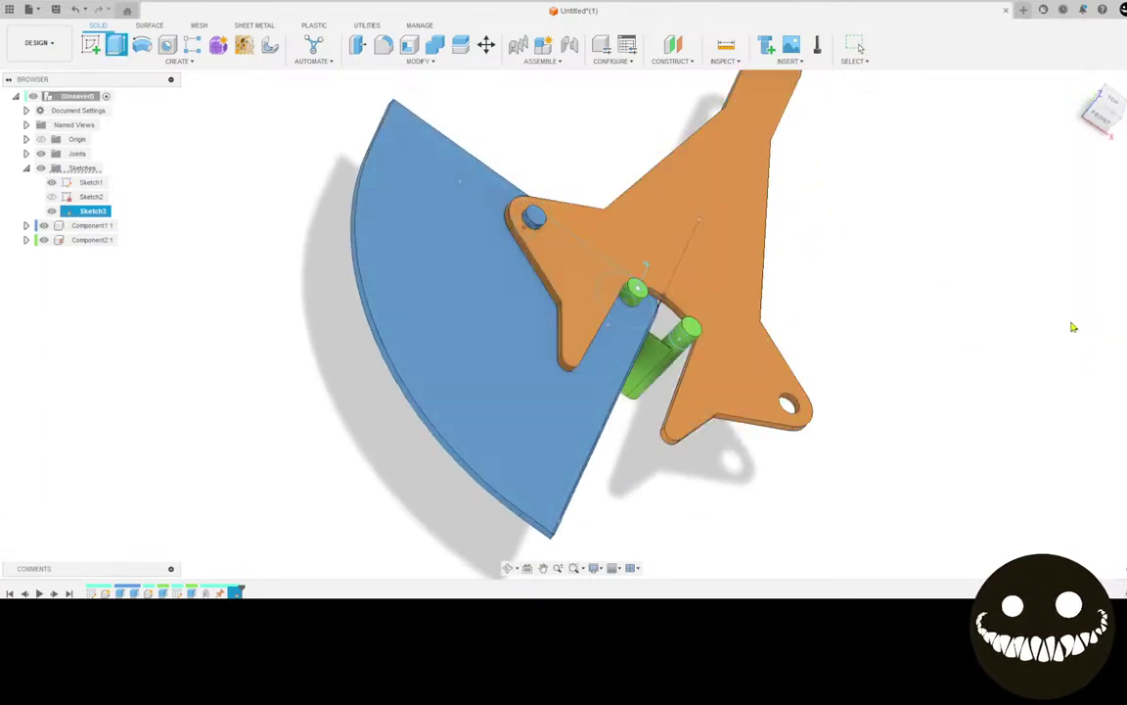
View the extruded bracket from the top, compare it with the forum's clam shell bucket photo in the browser, and return to the model
{"action": "left_click", "coordinate": [1110, 108]}
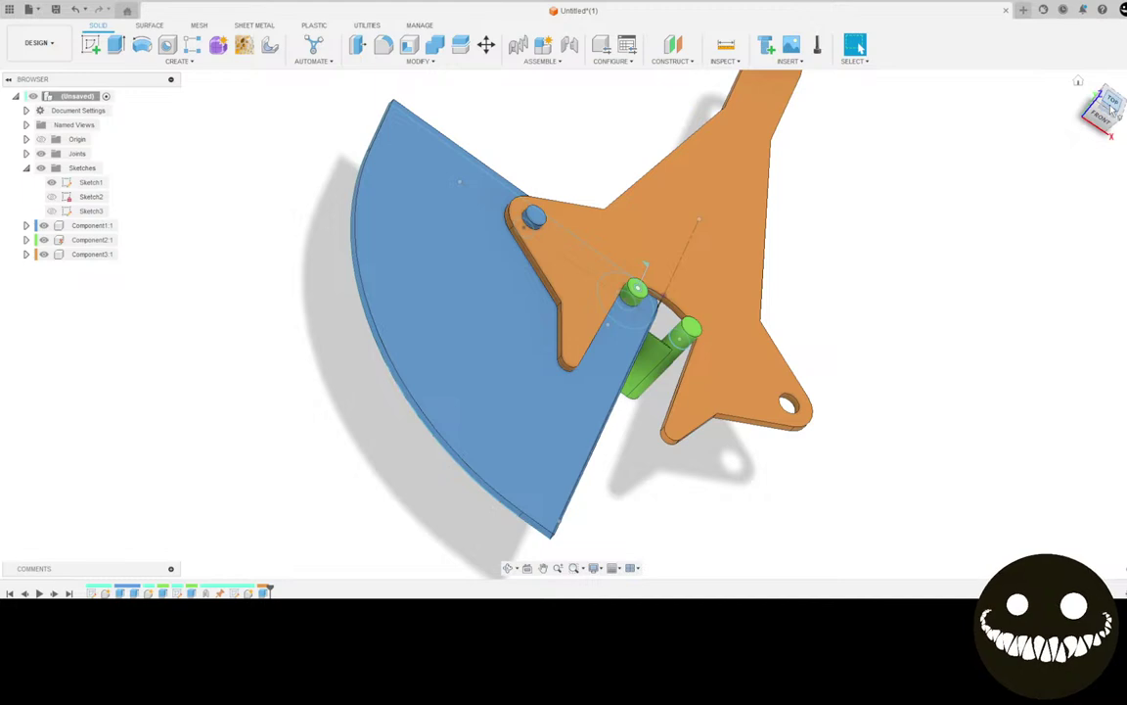
{"action": "middle_click_drag", "start_coordinate": [793, 239], "coordinate": [470, 312]}
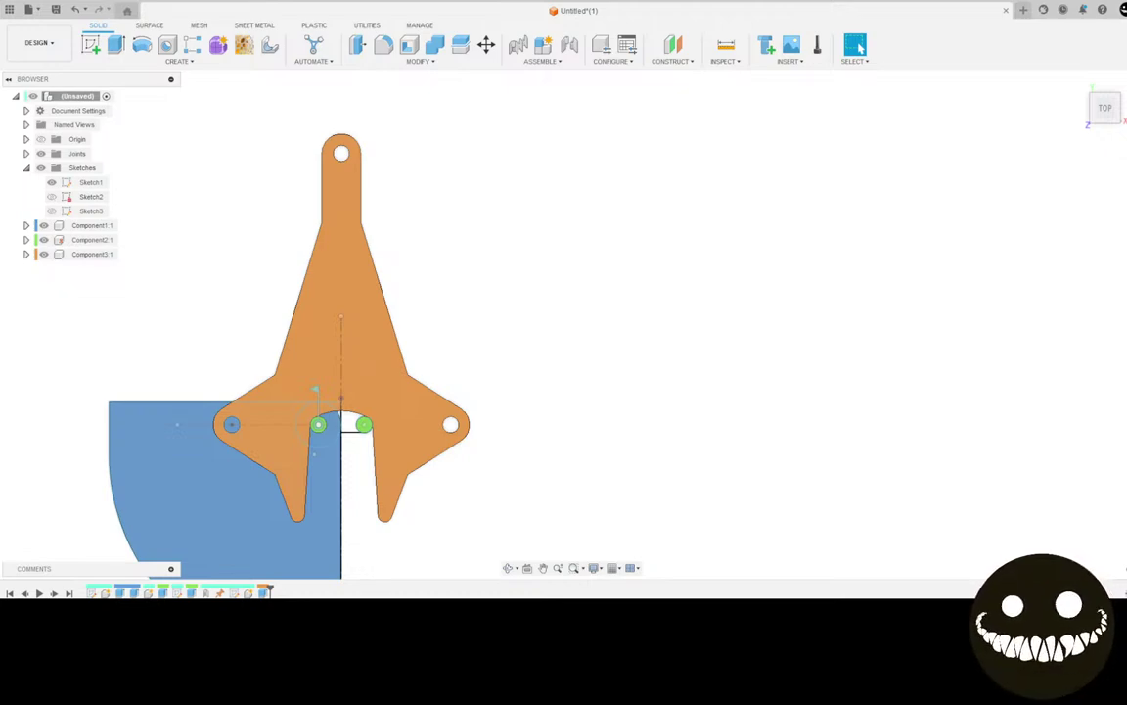
{"action": "left_click_drag", "start_coordinate": [0, 58], "coordinate": [1082, 59]}
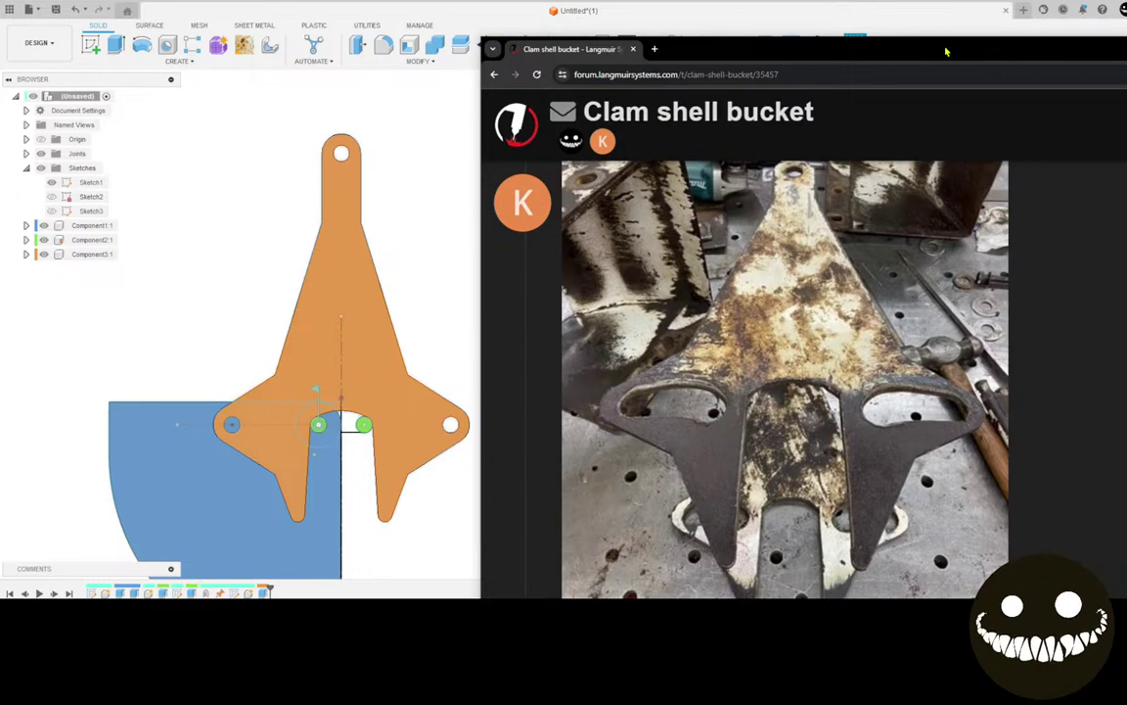
{"action": "left_click_drag", "start_coordinate": [946, 51], "coordinate": [0, 98]}
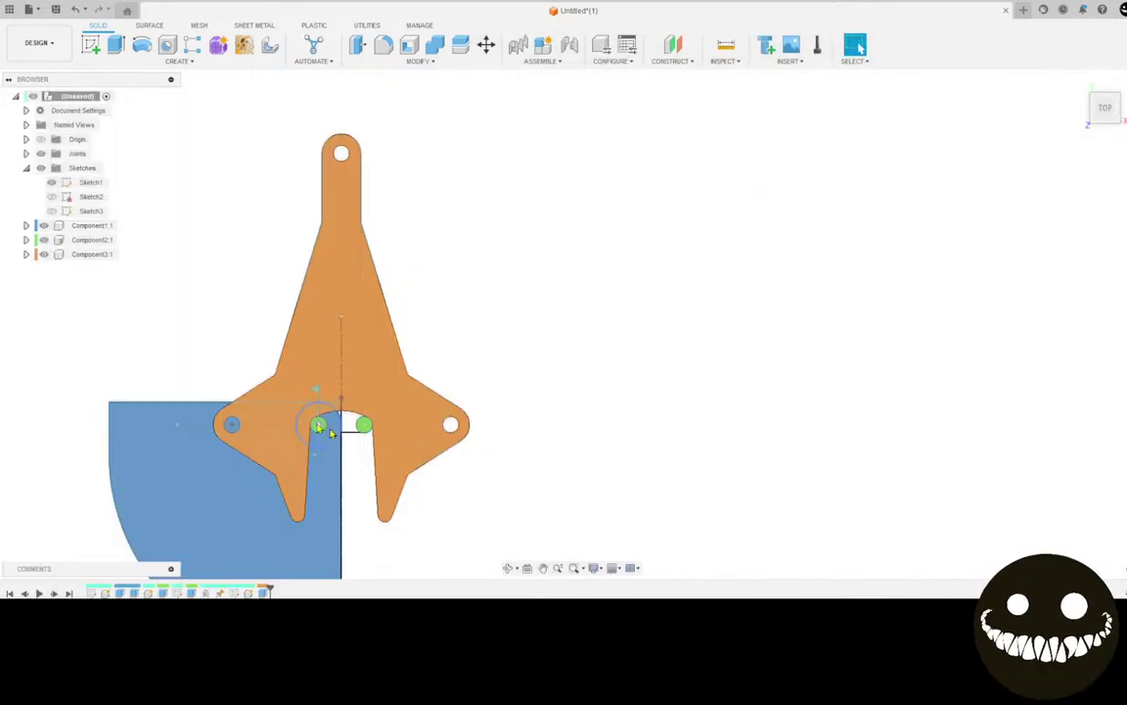